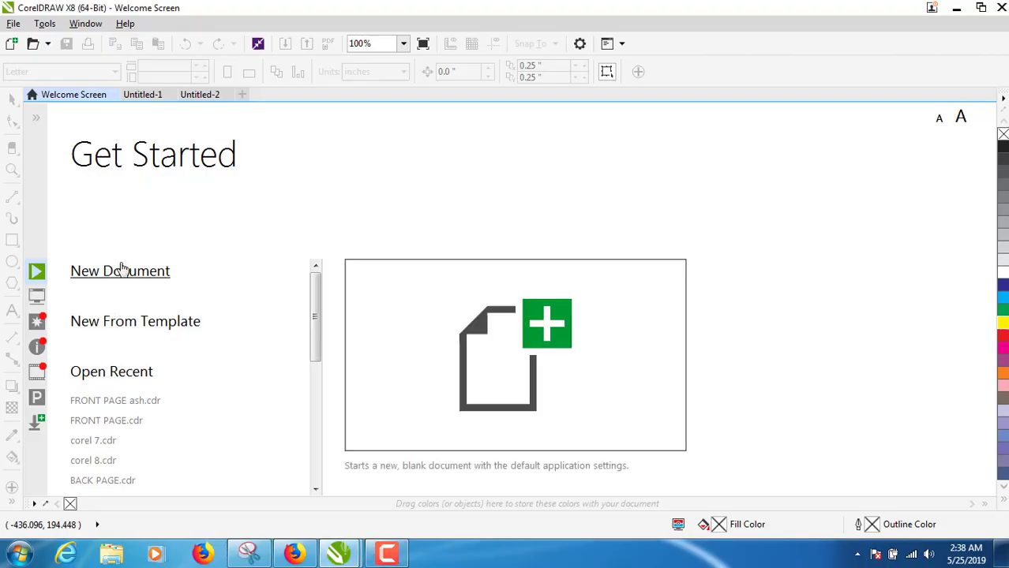
Step: Create a new A4 document named OWN DESIGN
click(122, 272)
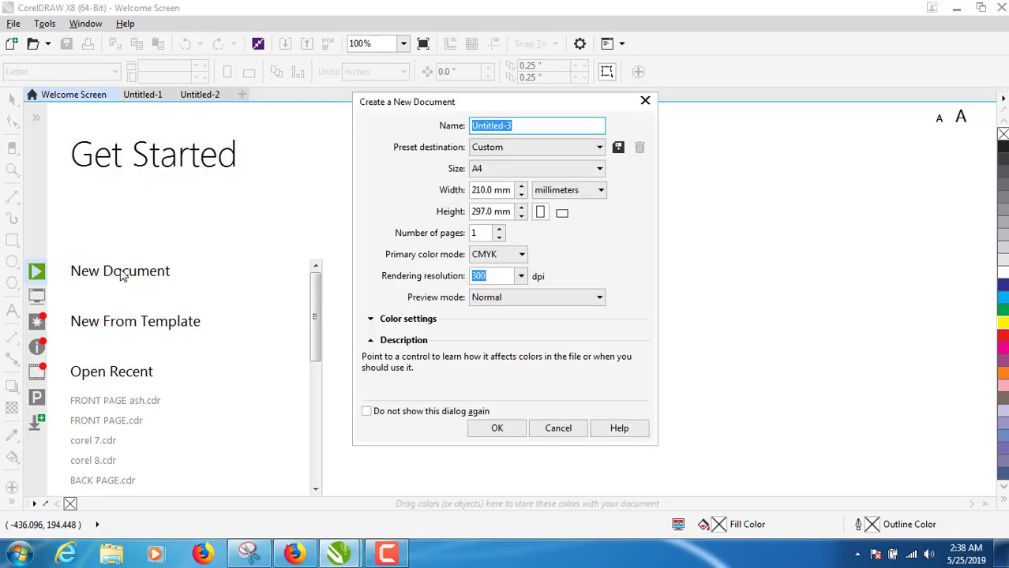
text(OWN DESIGN)
key(Return)
Step: Draw a wide ellipse across the page's lower half and start a straight line above it
key(F7)
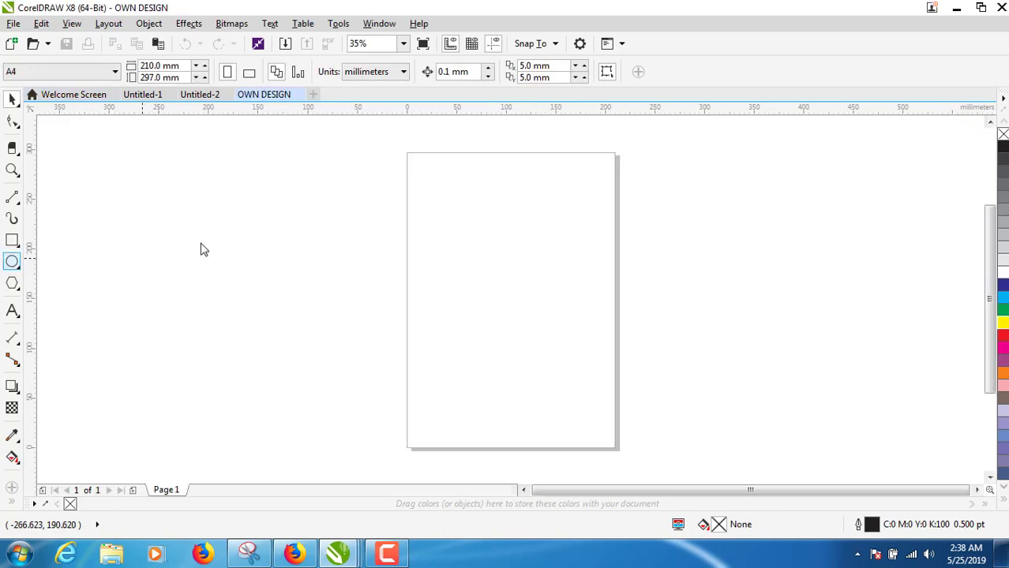
mouse_move(297, 279)
mouse_down()
mouse_move(481, 404)
mouse_move(515, 404)
mouse_up()
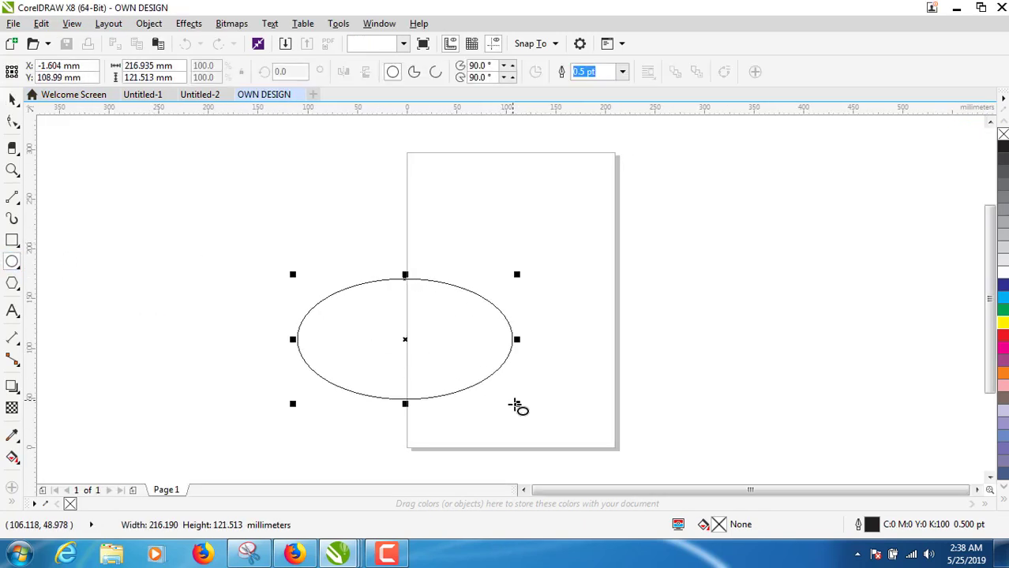
click(12, 197)
click(115, 234)
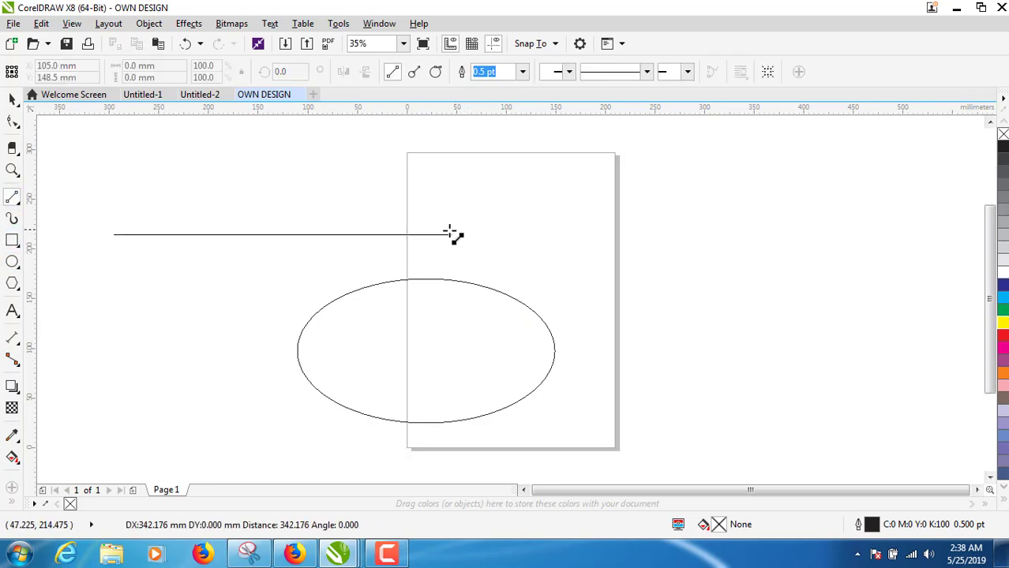
Step: Finish the horizontal line, convert it to a curve and sag its middle downward
click(439, 234)
click(12, 98)
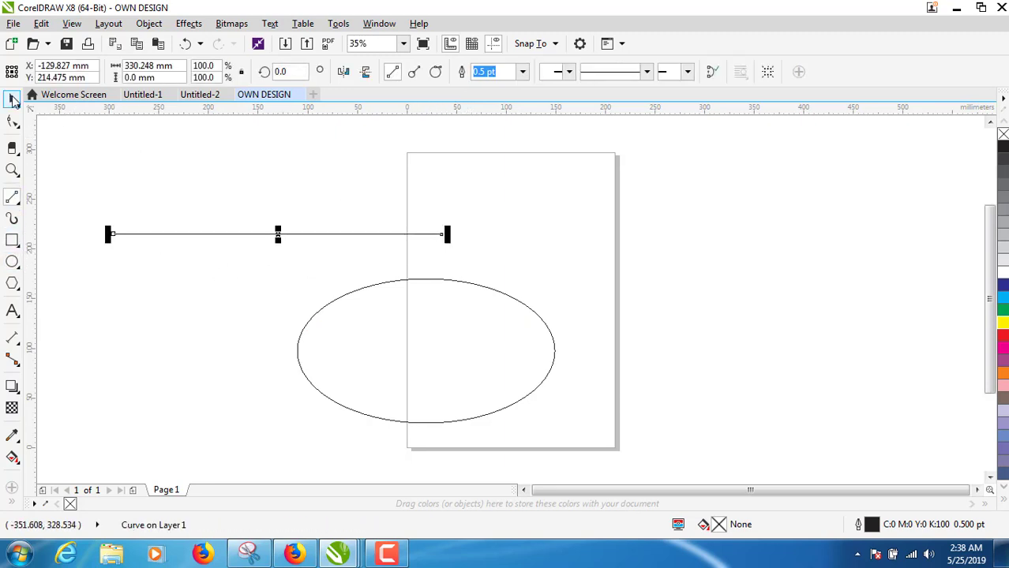
click(18, 126)
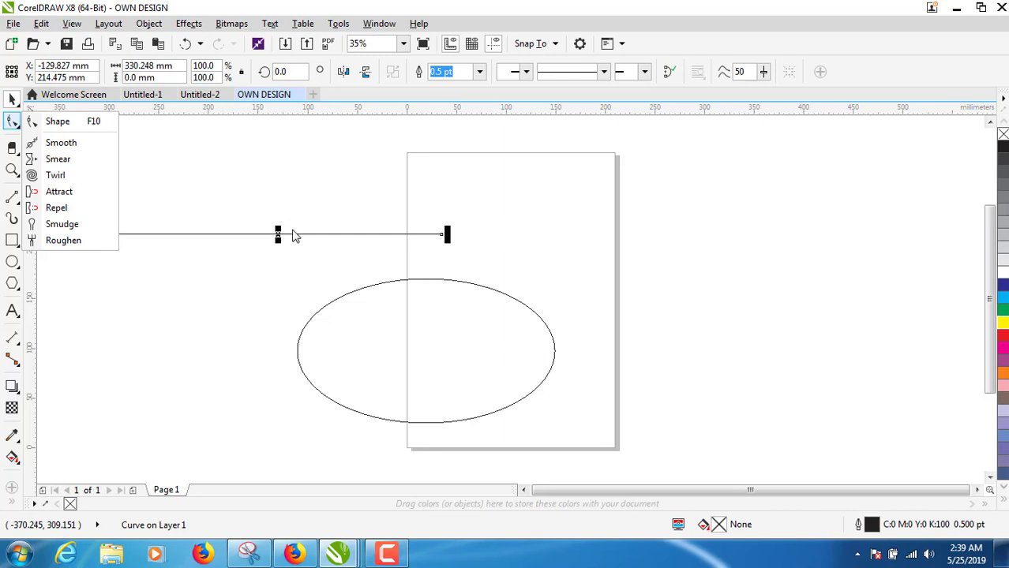
click(57, 122)
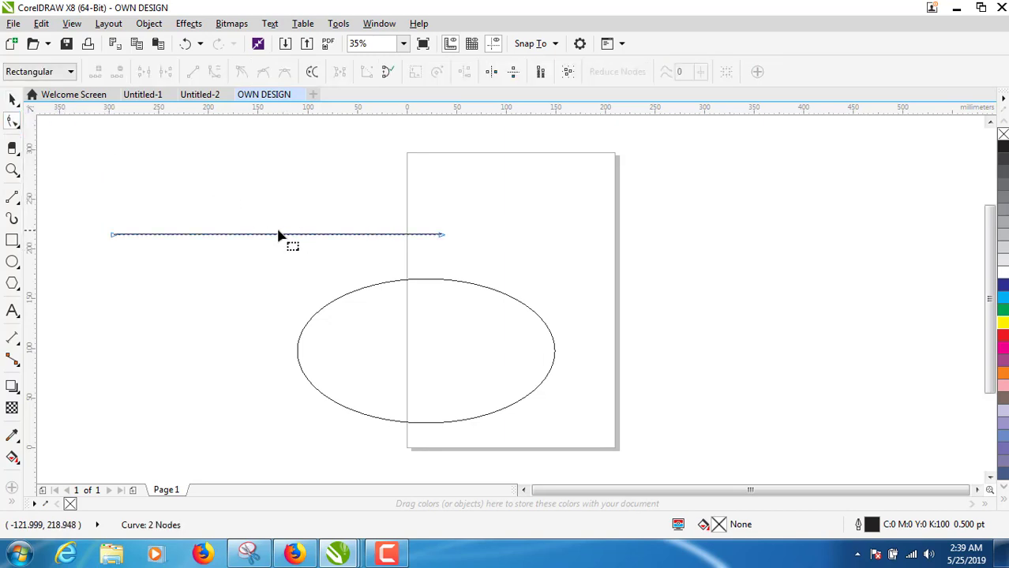
click(214, 72)
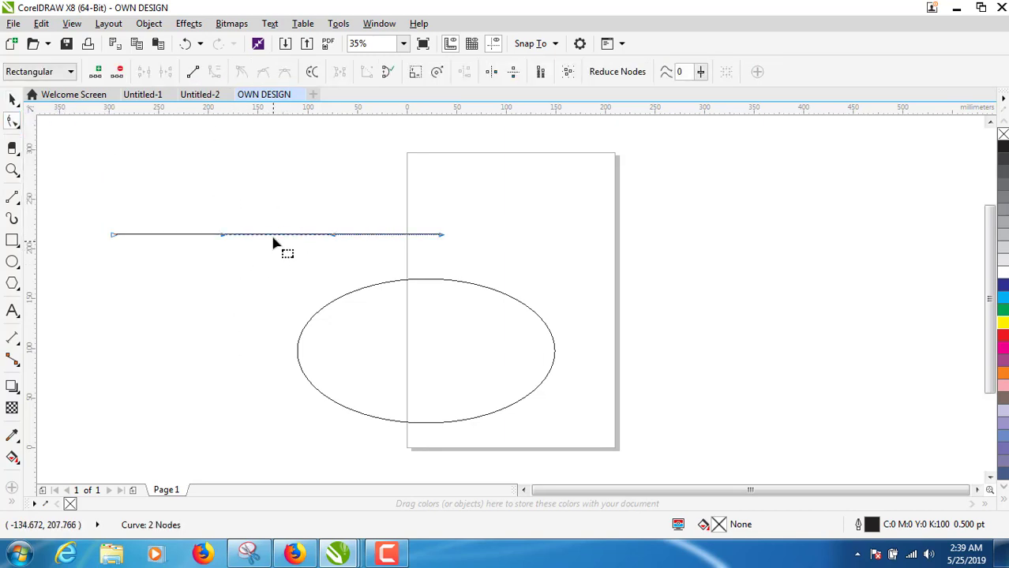
drag(274, 239, 273, 308)
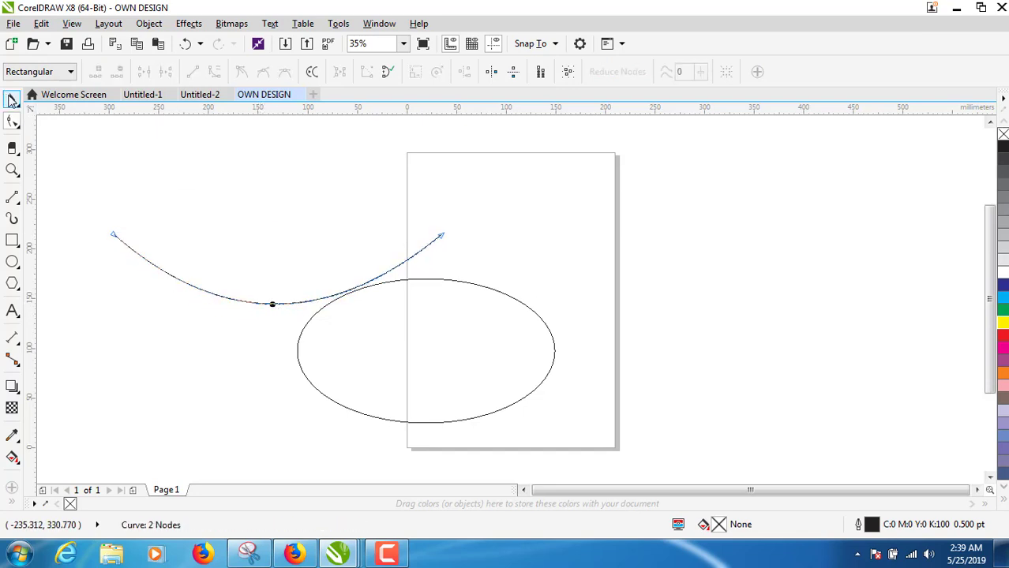
click(12, 99)
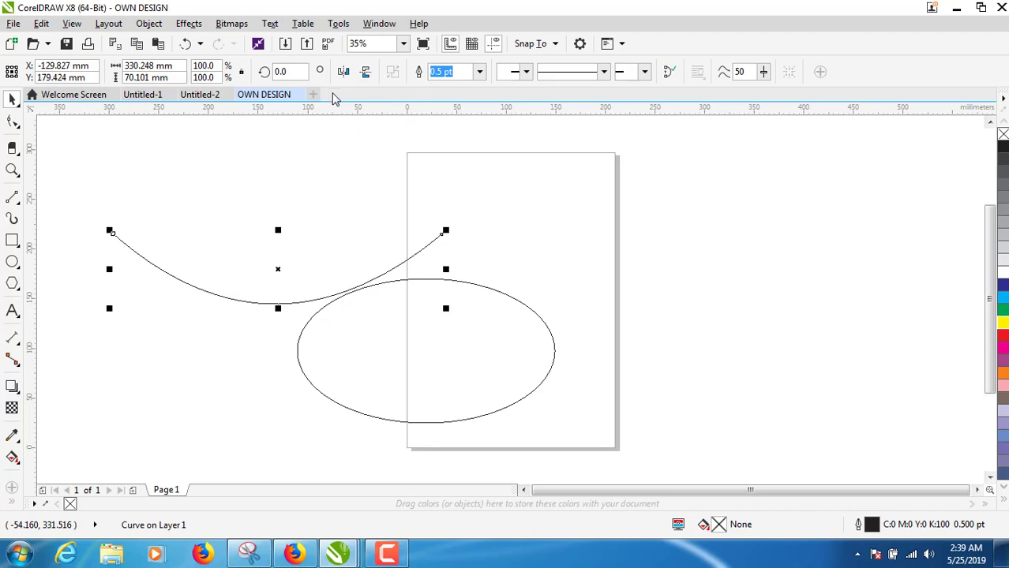
Step: Copy and paste the arc, then mirror the copy vertically
right_click(332, 289)
click(369, 281)
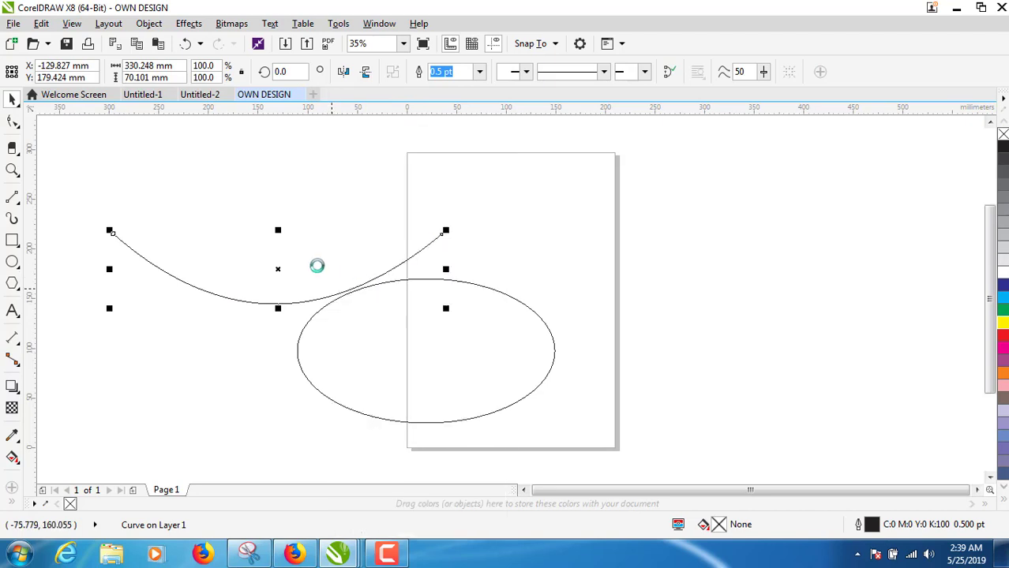
right_click(533, 218)
click(582, 318)
click(366, 72)
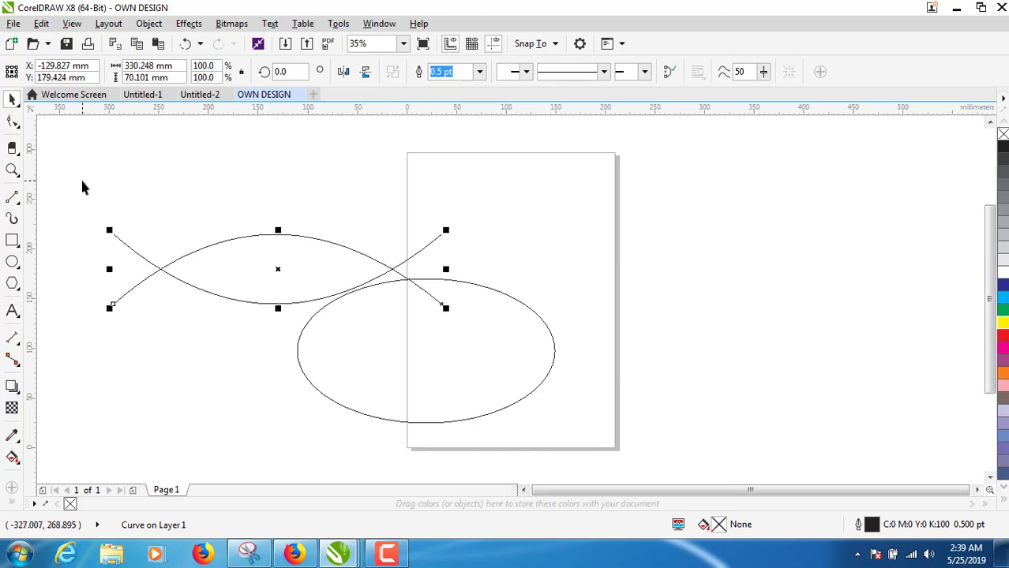
Step: Group both arcs and centre them horizontally and vertically on the ellipse
drag(82, 179, 473, 345)
right_click(398, 272)
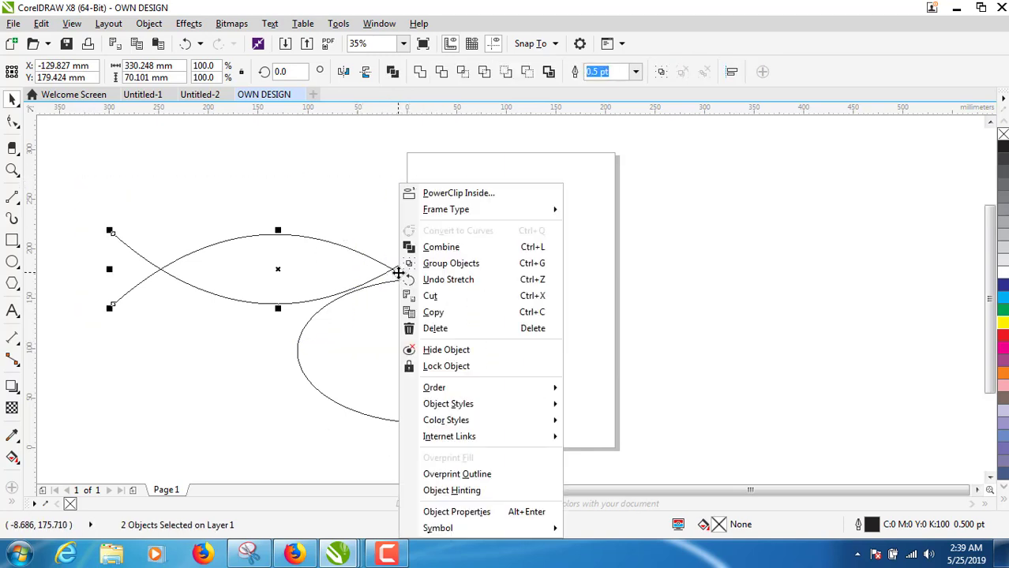
click(420, 269)
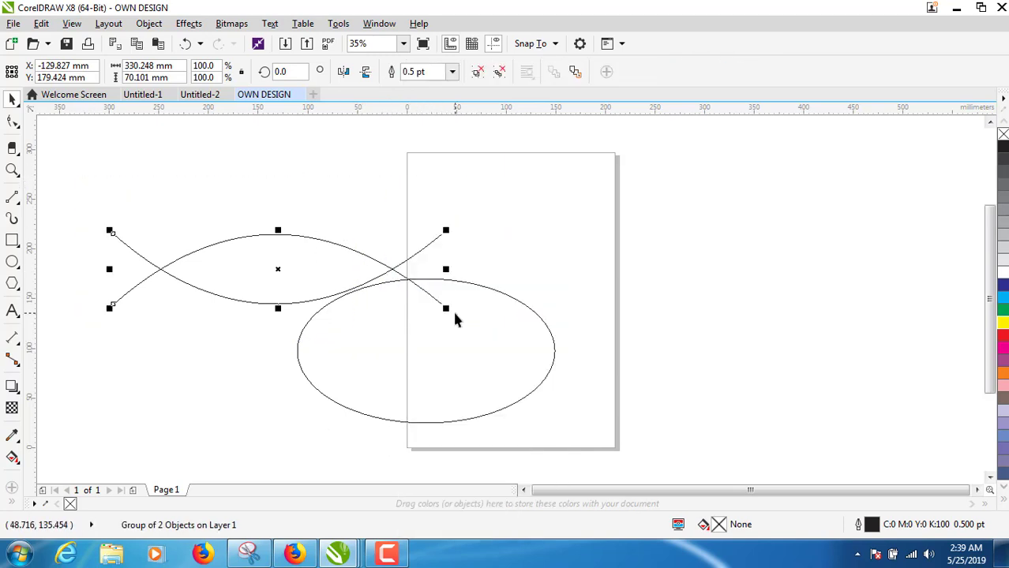
shift+click(476, 325)
key(c)
key(e)
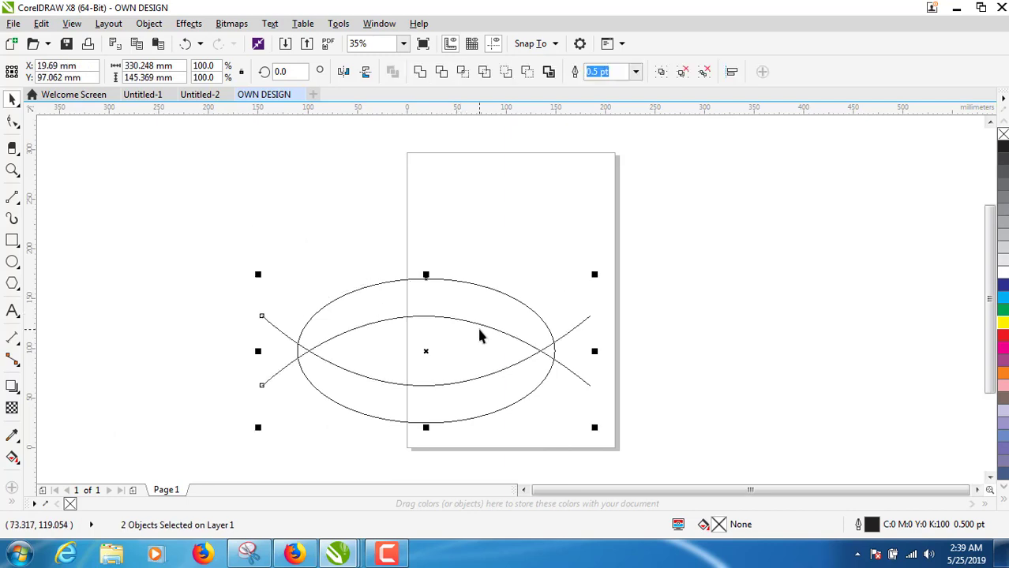
Step: Ungroup the two arcs and select them together with the ellipse
click(567, 247)
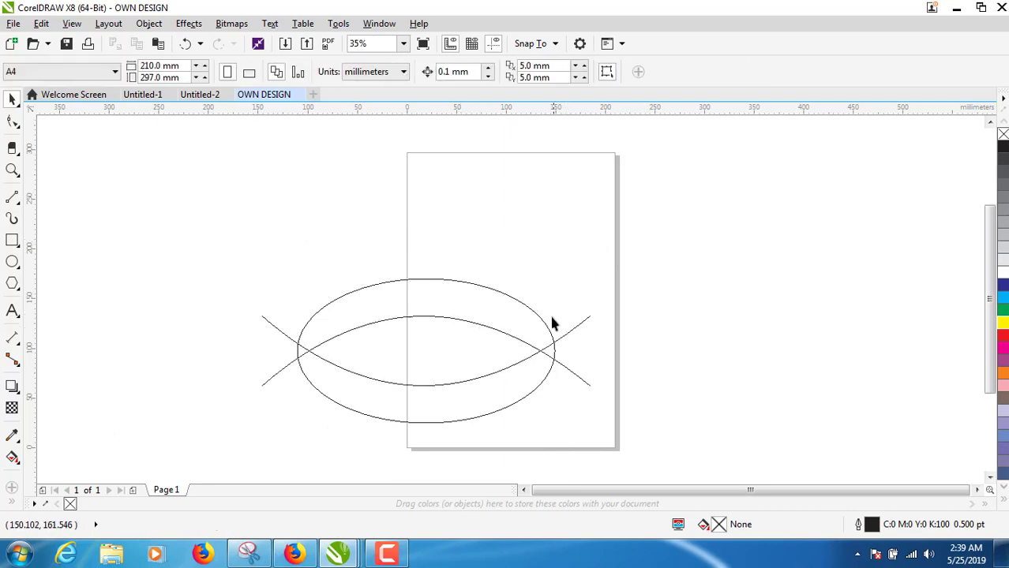
click(556, 343)
click(559, 331)
click(542, 323)
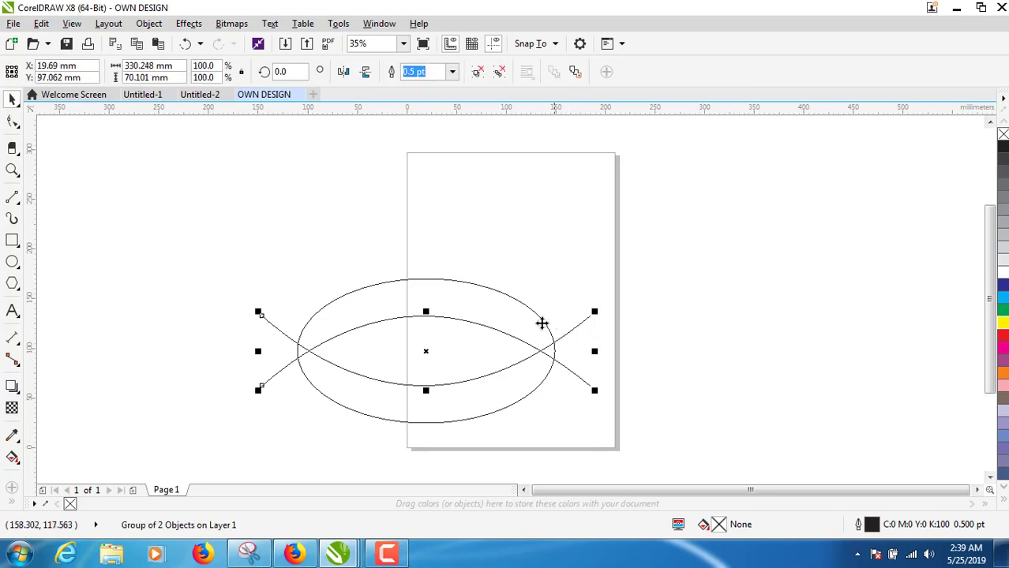
shift+click(520, 302)
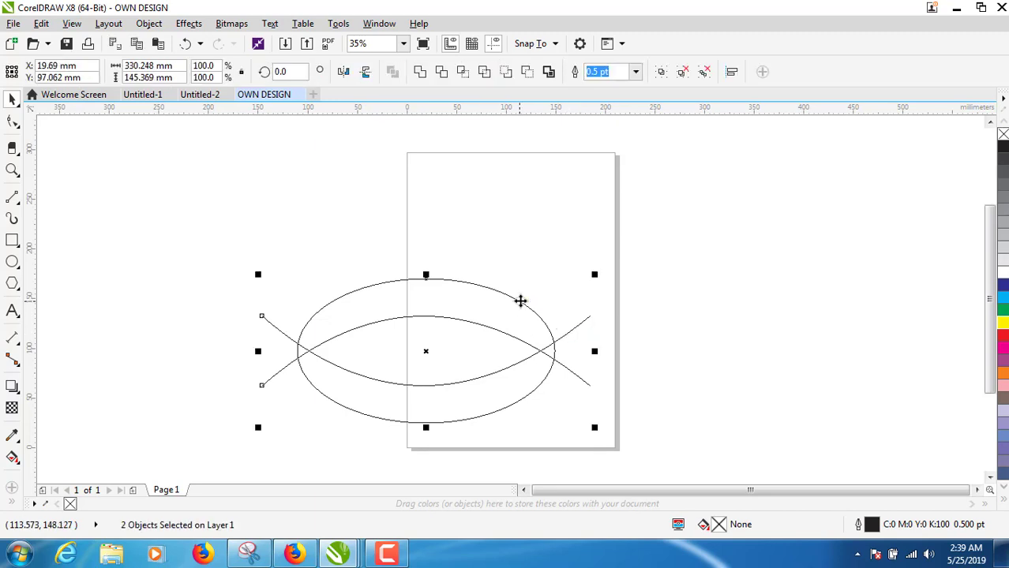
click(616, 304)
click(569, 331)
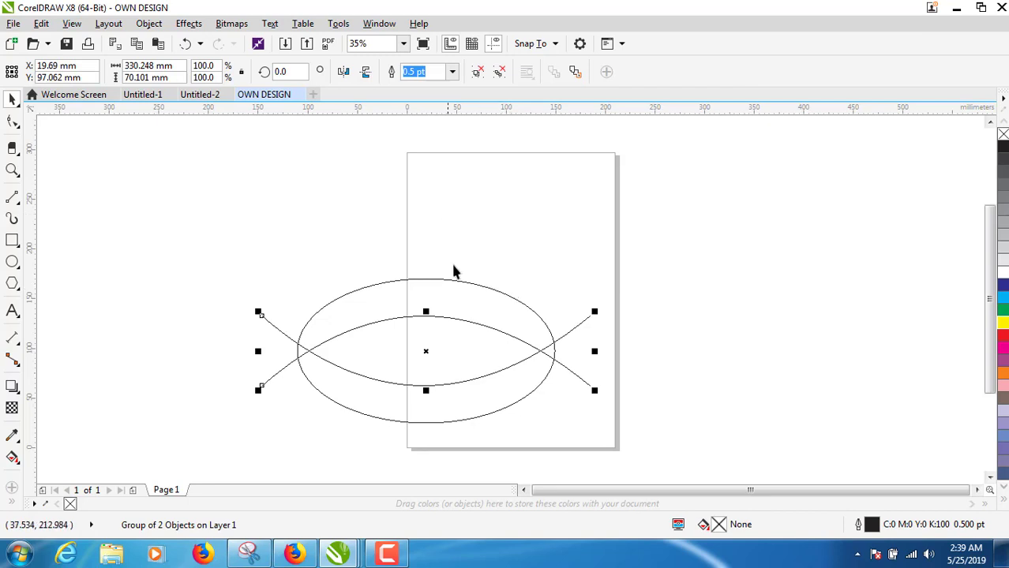
right_click(583, 321)
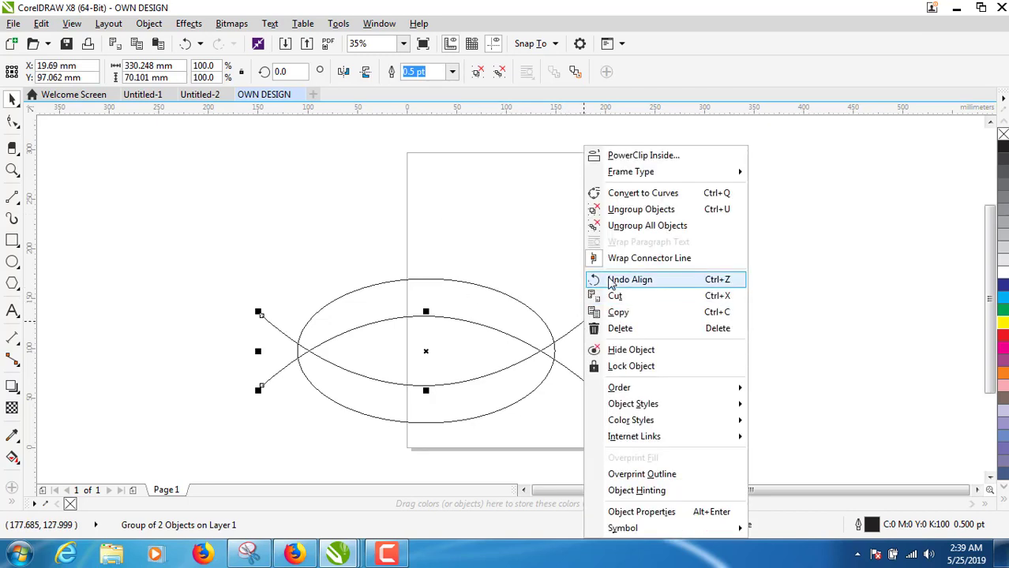
click(623, 209)
click(520, 250)
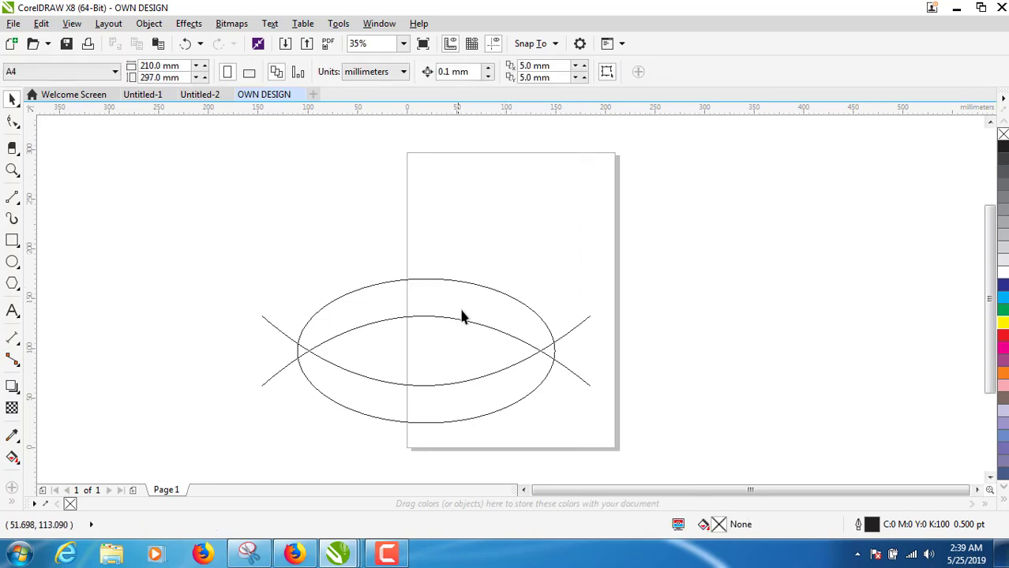
drag(172, 235, 651, 432)
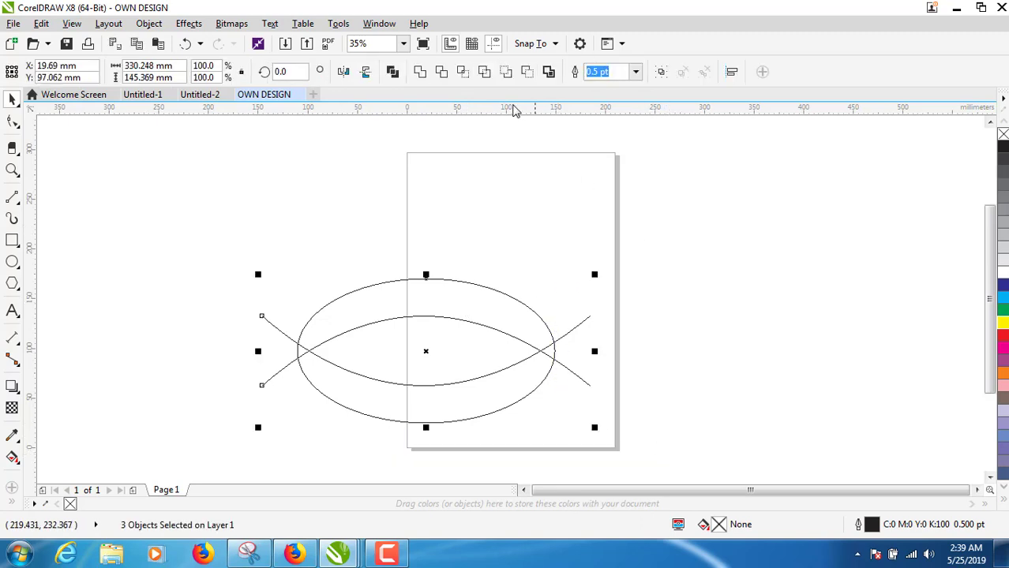
Step: Combine the three shapes and delete the two curve ends sticking outside the ellipse
click(419, 72)
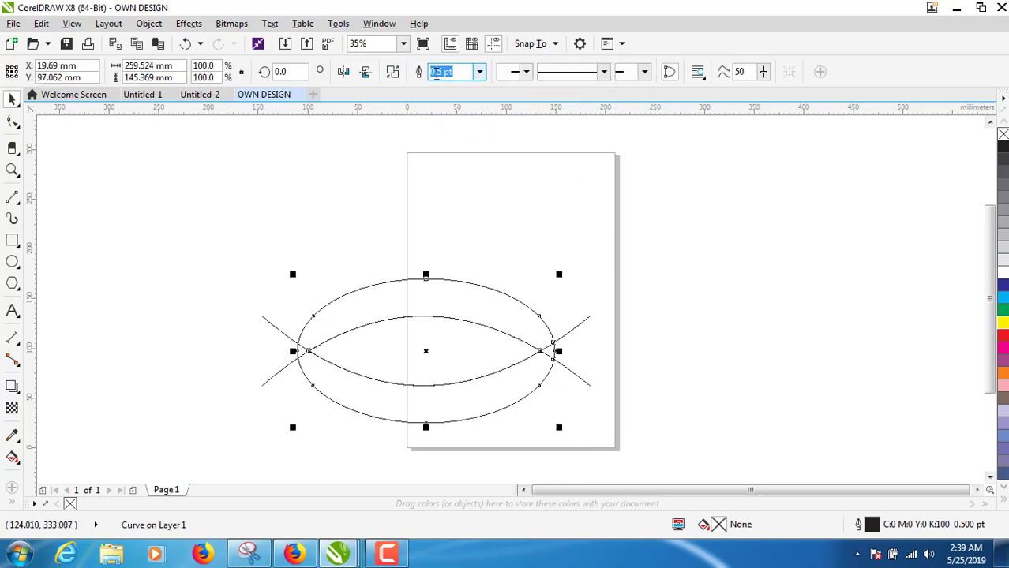
mouse_move(581, 326)
mouse_down()
mouse_move(826, 267)
mouse_move(824, 205)
mouse_up()
right_click(825, 205)
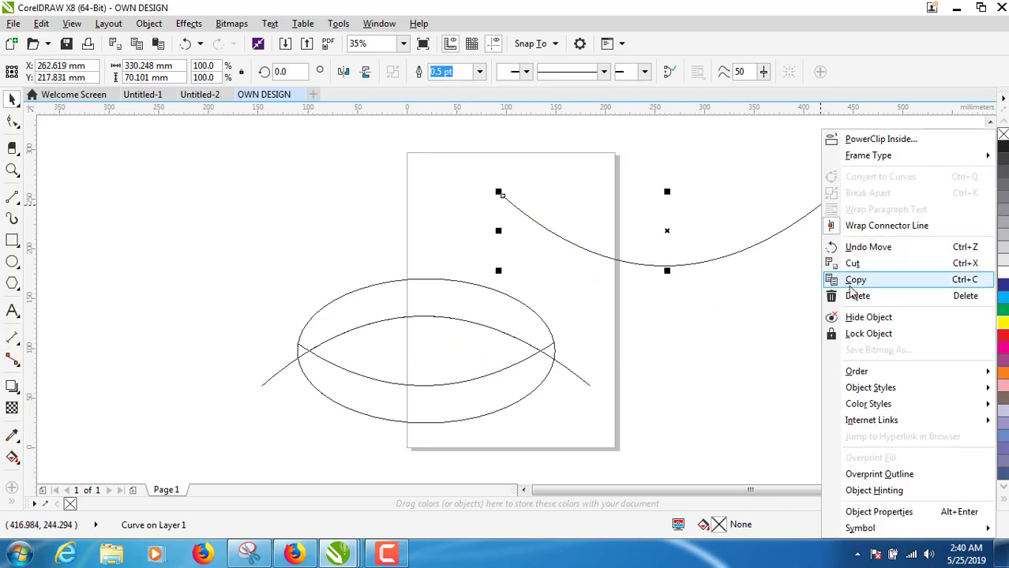
click(849, 293)
drag(588, 385, 857, 245)
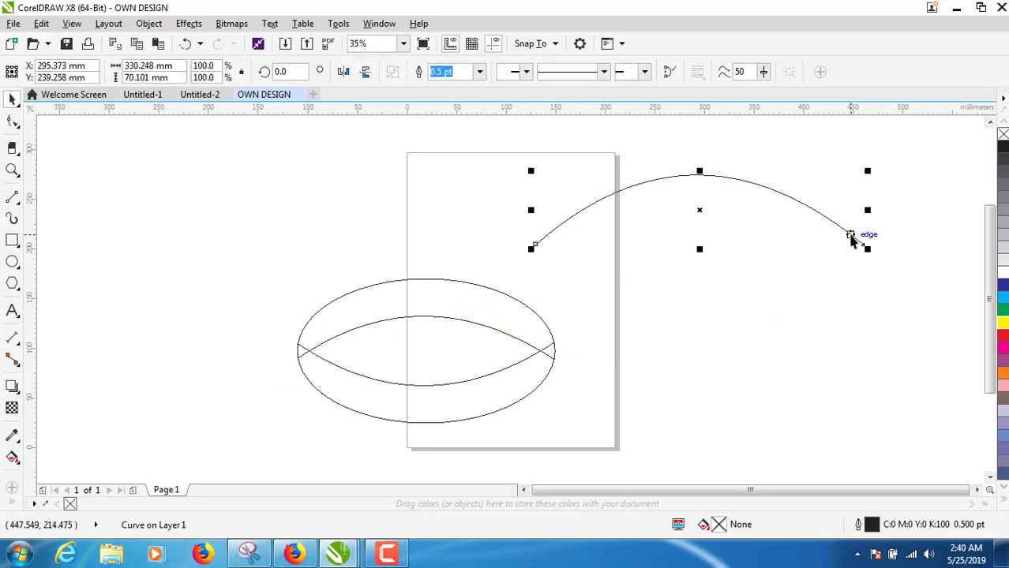
right_click(856, 245)
click(683, 296)
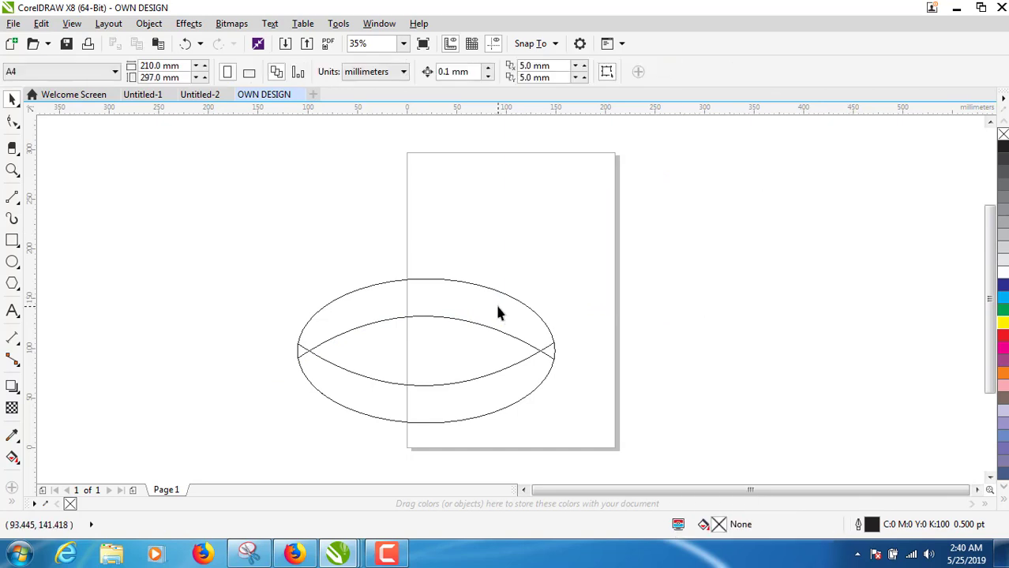
Step: Break the remaining almond shape apart and select its upper arc
click(497, 305)
right_click(498, 307)
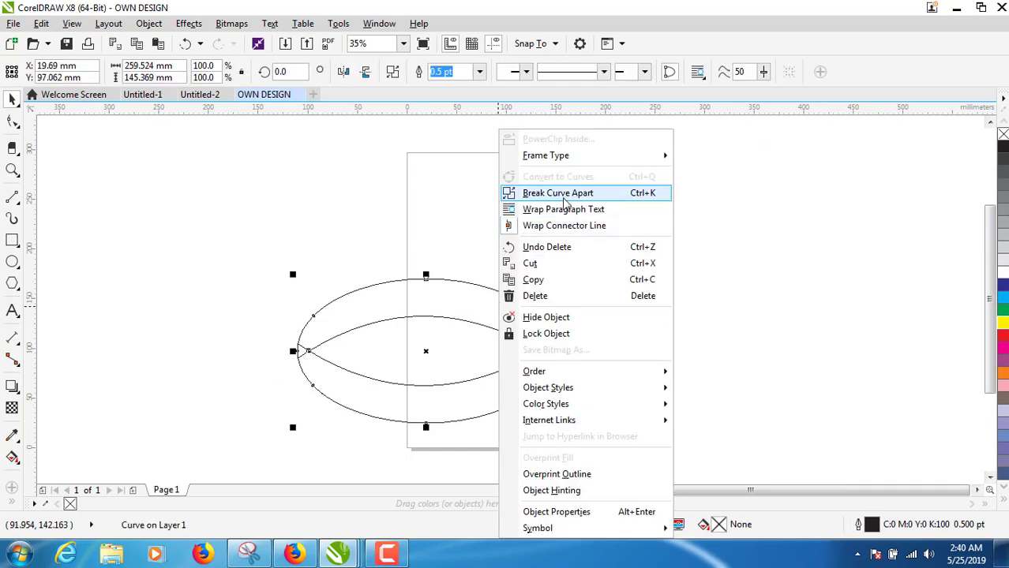
click(540, 191)
click(739, 258)
click(509, 308)
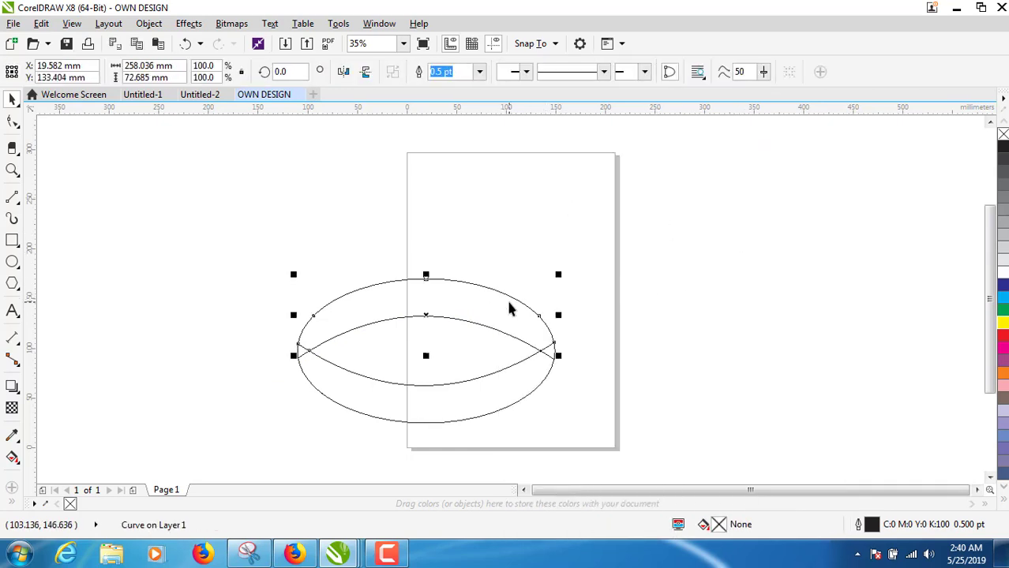
Step: Nudge the upper inner arc up six steps
key(Up)
key(Up)
key(Up)
key(Up)
key(Up)
key(Up)
key(Up)
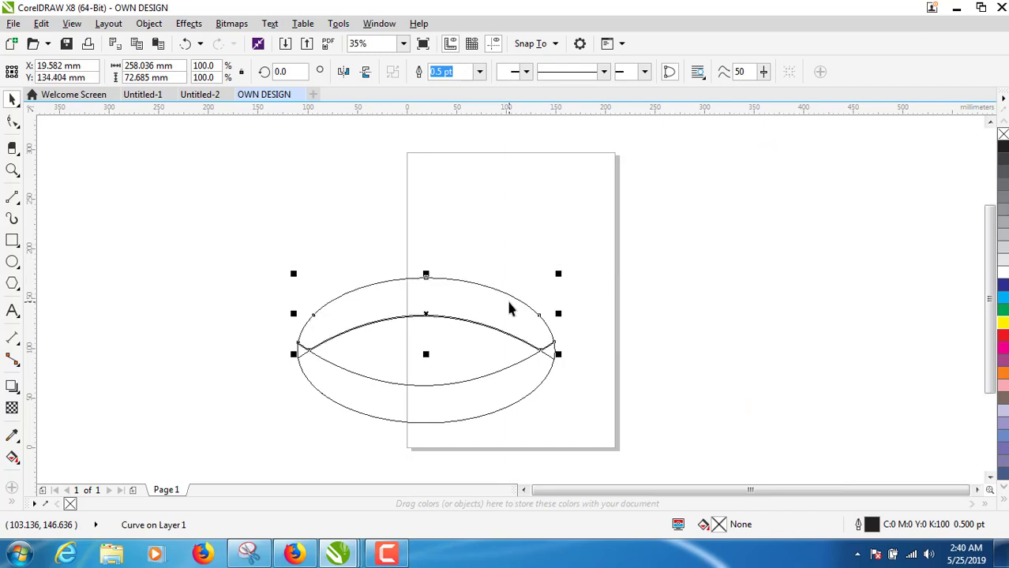
key(Up)
key(Up)
key(Up)
key(Up)
key(Up)
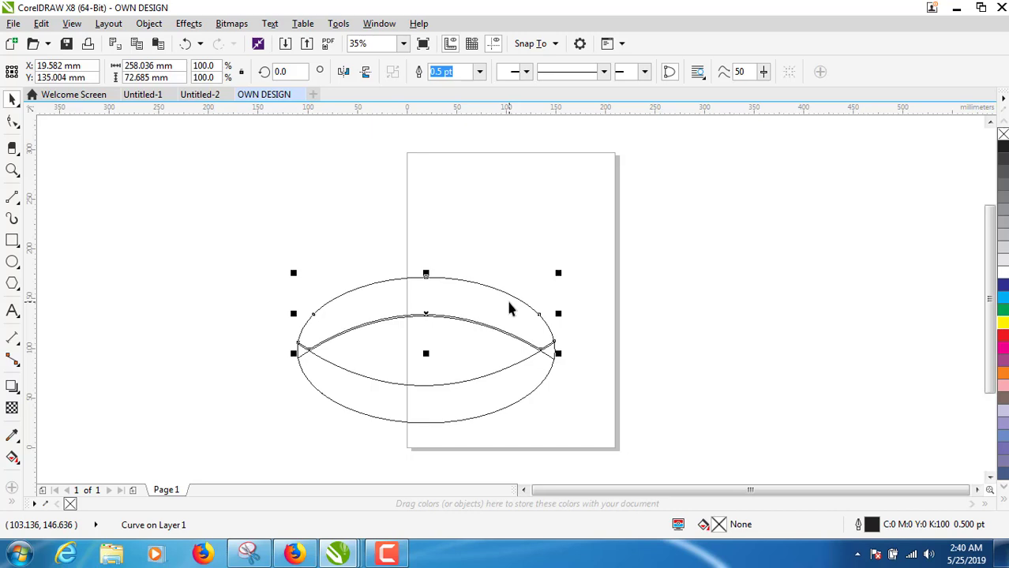
key(Up)
key(Up)
key(Up)
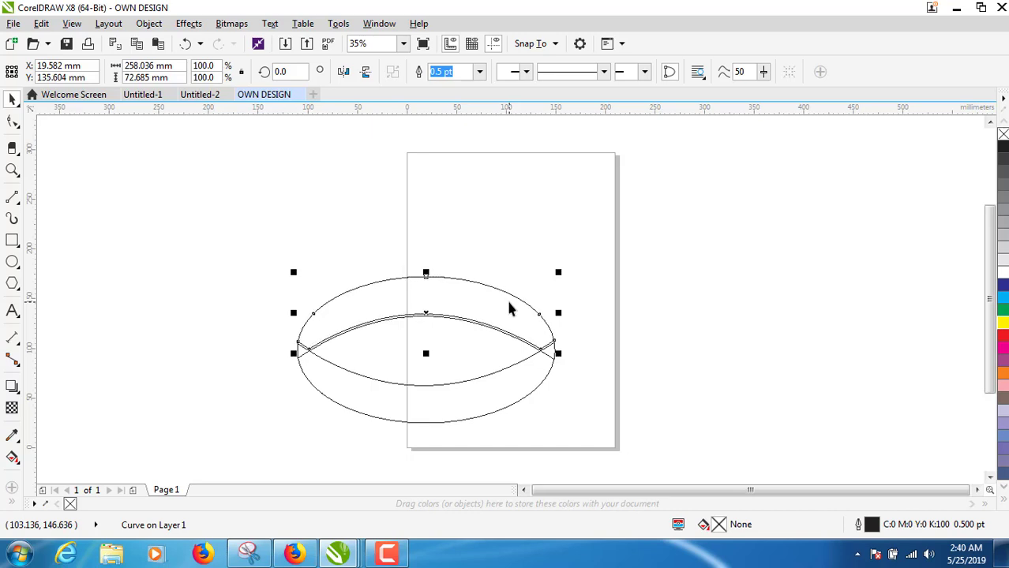
key(Up)
key(Up)
key(Up)
key(Up)
key(Up)
key(Up)
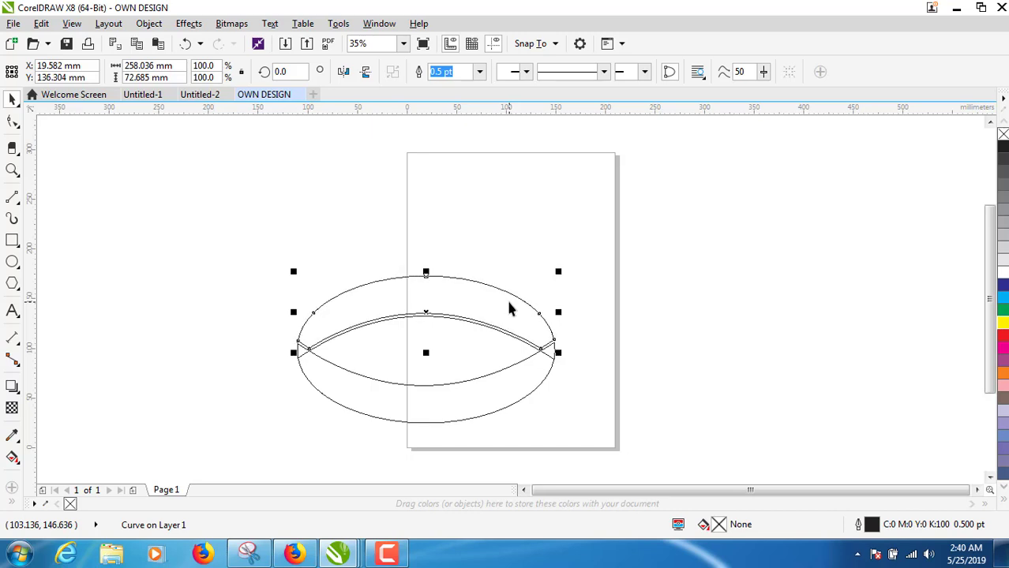
key(Up)
key(Up)
key(Up)
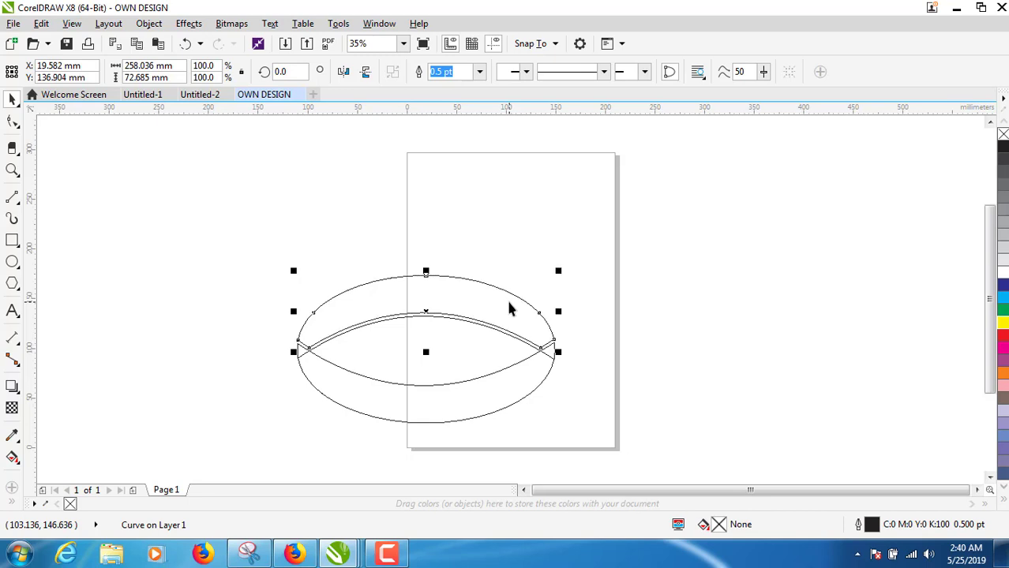
key(Up)
key(Up)
key(Up)
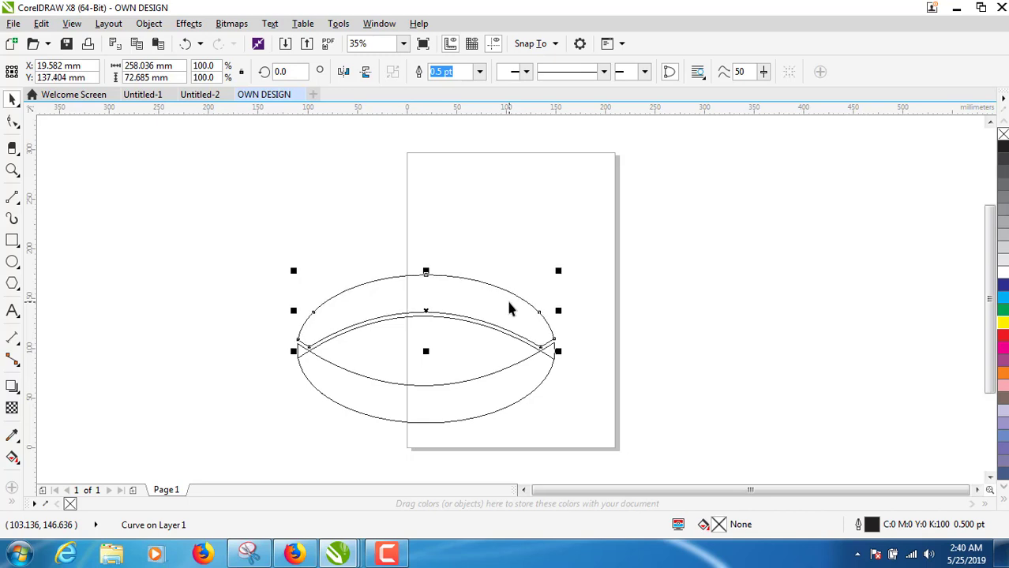
Step: Nudge the lower inner arc down four steps
click(517, 382)
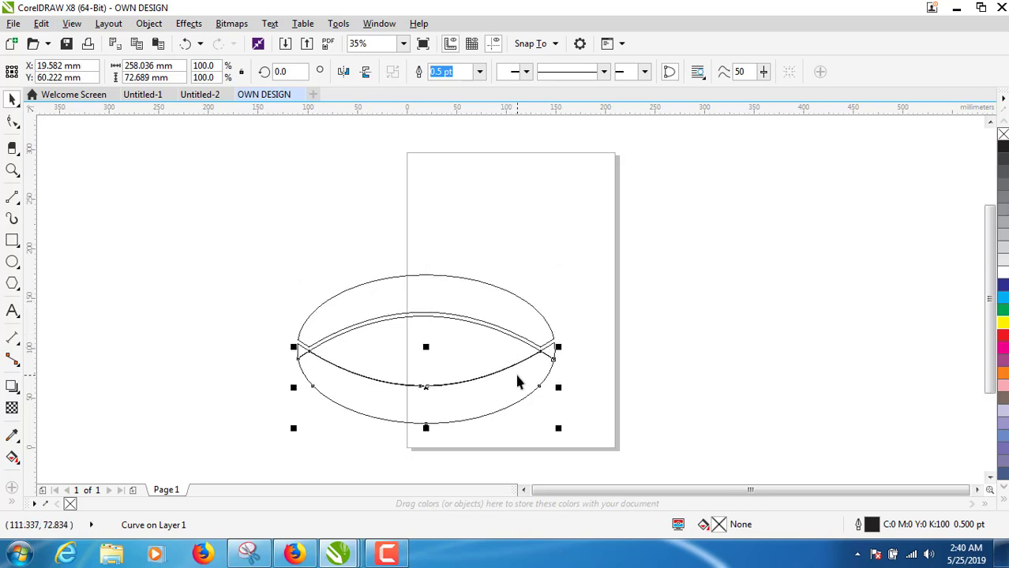
key(Down)
key(Down)
key(Down)
key(Down)
key(Down)
key(Down)
key(Down)
key(Down)
key(Down)
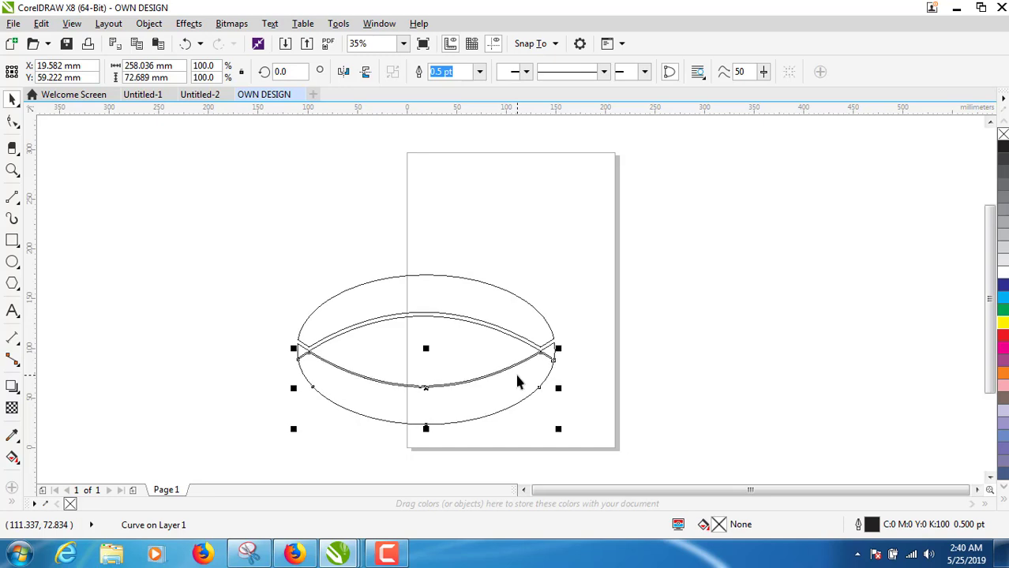
key(Down)
key(Down)
key(Down)
key(Down)
key(Down)
key(Down)
key(Down)
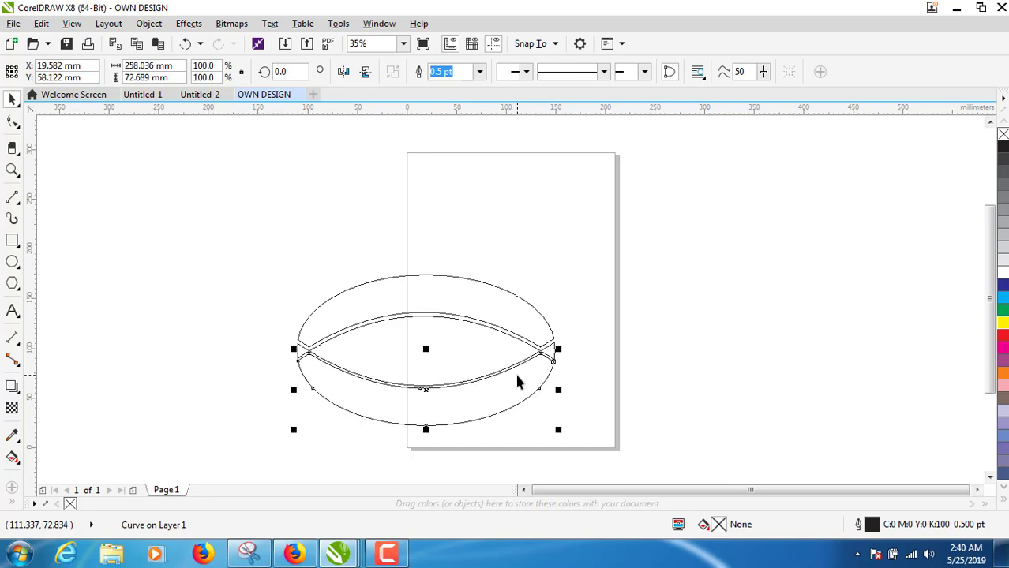
key(Down)
key(Down)
key(Down)
key(Down)
key(Down)
key(Down)
key(Down)
key(Down)
key(Down)
key(Down)
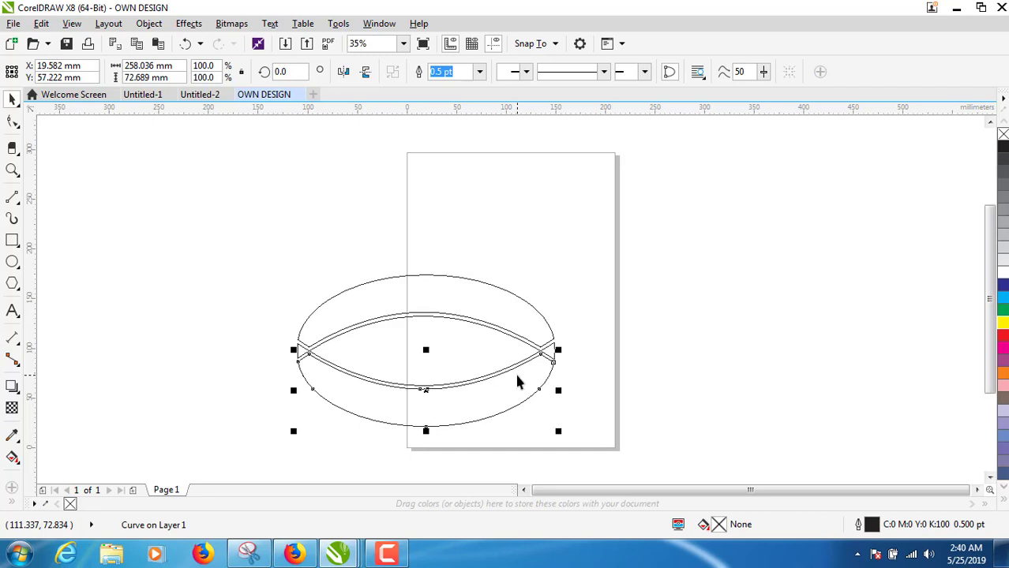
key(Down)
key(Down)
key(Down)
key(Down)
key(Down)
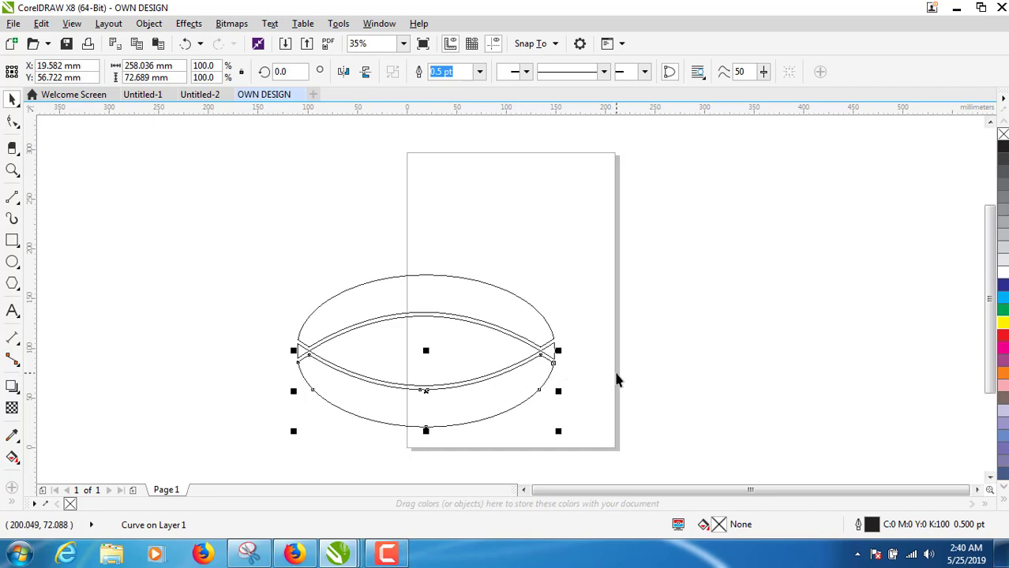
click(621, 381)
mouse_move(248, 253)
mouse_down()
mouse_move(547, 398)
mouse_move(578, 465)
mouse_up()
click(189, 312)
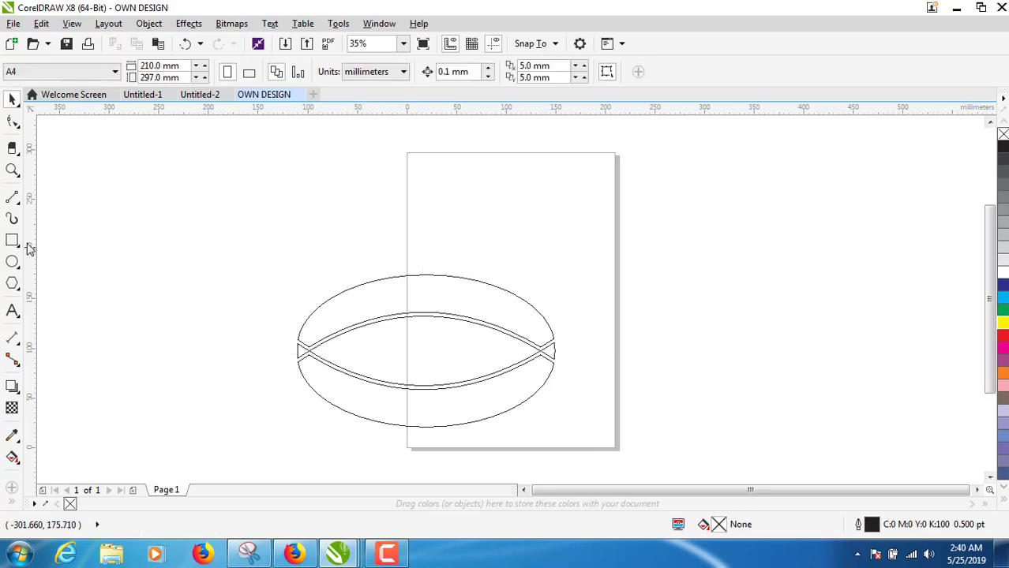
Step: Draw a freehand straight line and move its start node onto the ellipse's left edge
click(12, 197)
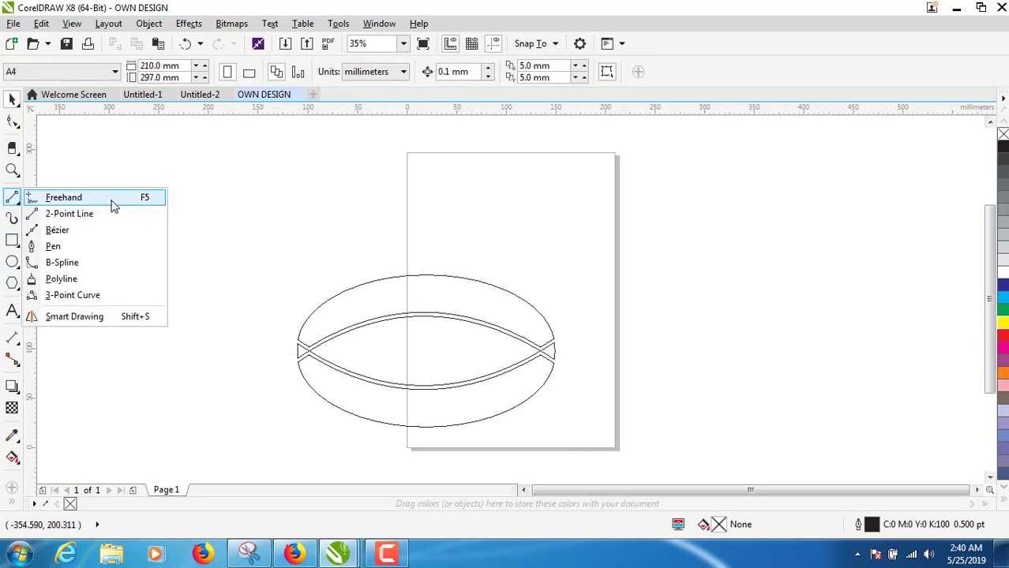
click(115, 202)
click(141, 238)
click(393, 228)
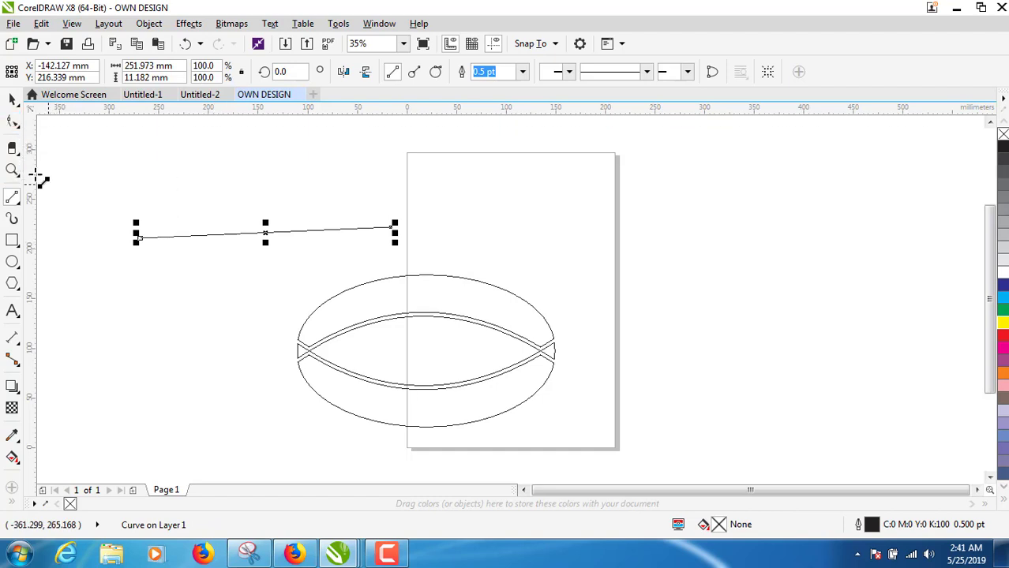
click(18, 128)
click(63, 123)
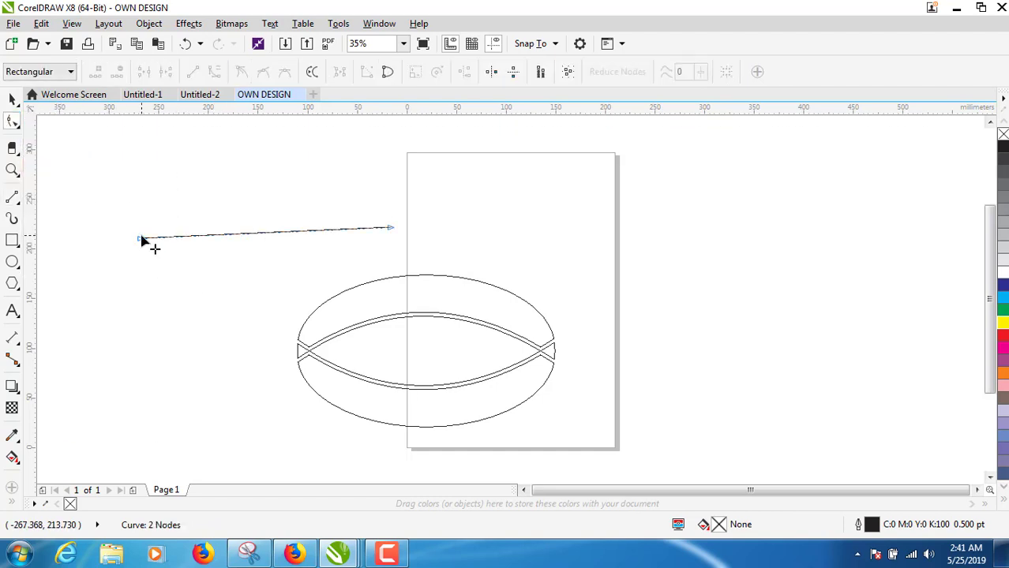
drag(141, 237, 316, 355)
Step: Zoom and pan the view in on the new line and curves
key(z)
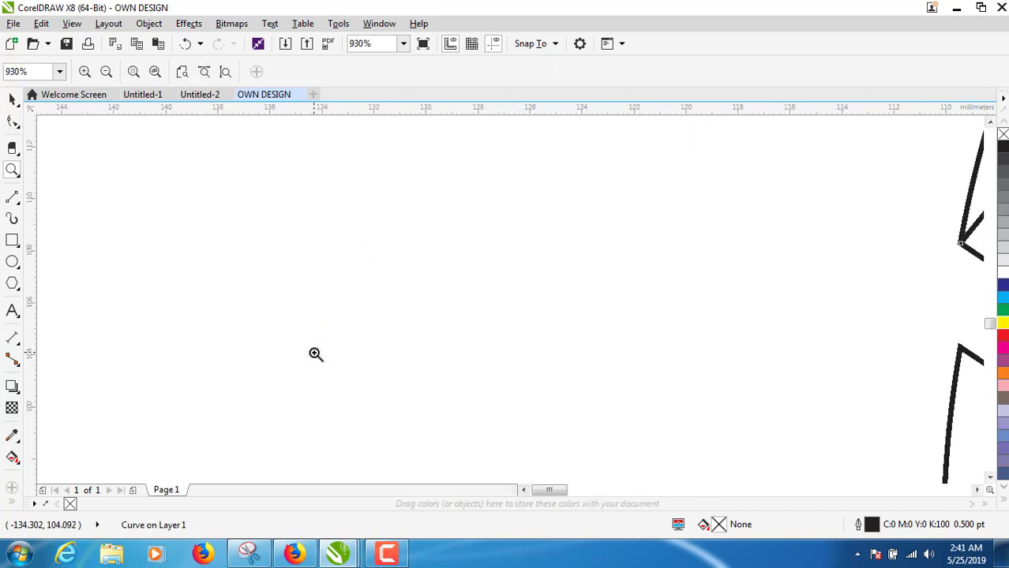
scroll(588, 260, down, 2)
key(h)
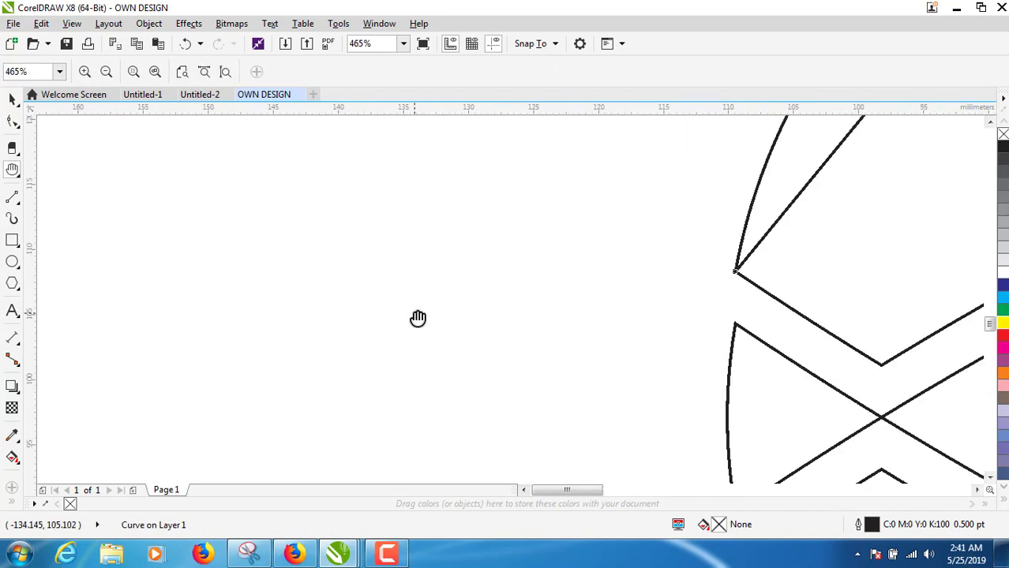
scroll(349, 338, down, 2)
drag(327, 394, 487, 305)
scroll(380, 381, down, 1)
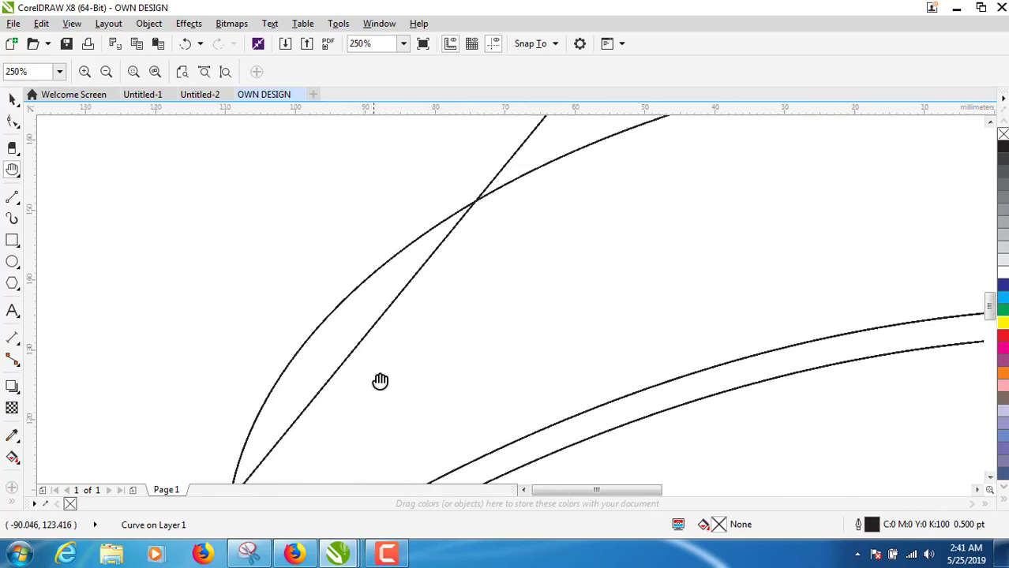
scroll(412, 378, down, 2)
scroll(398, 360, down, 2)
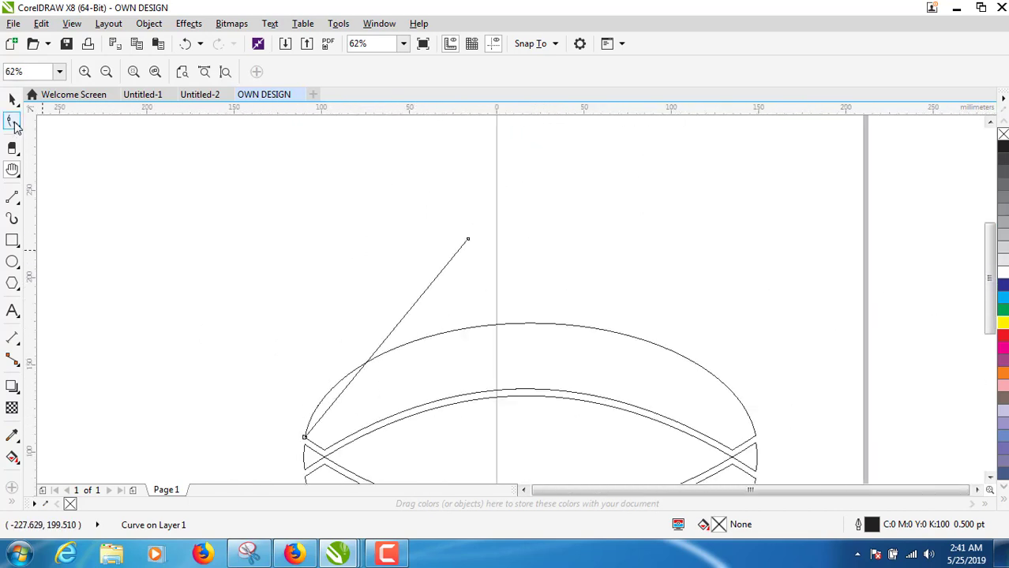
Step: Convert the diagonal line to a curve, bend it and move its top end up-right
click(17, 126)
click(55, 120)
click(382, 349)
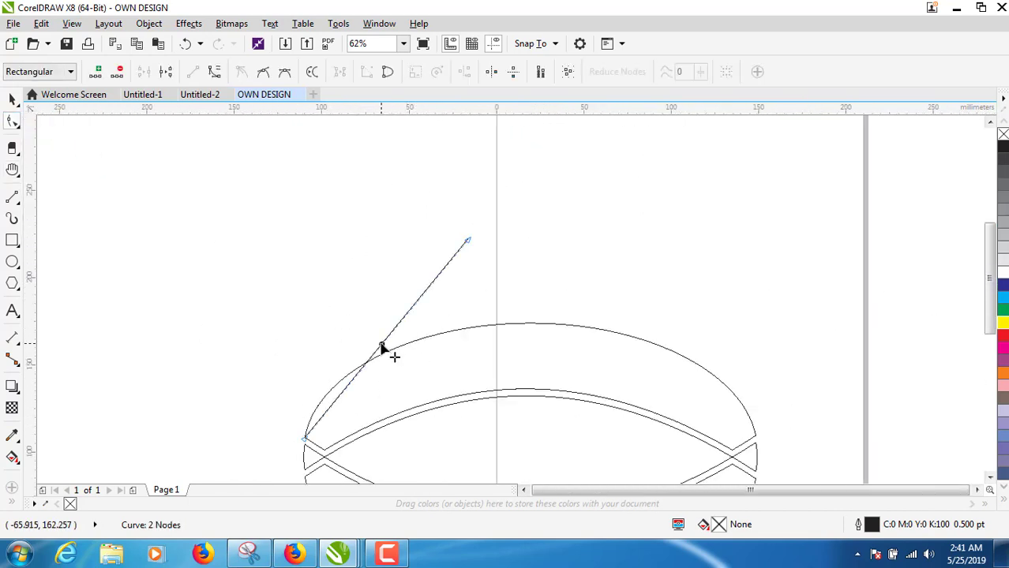
click(213, 71)
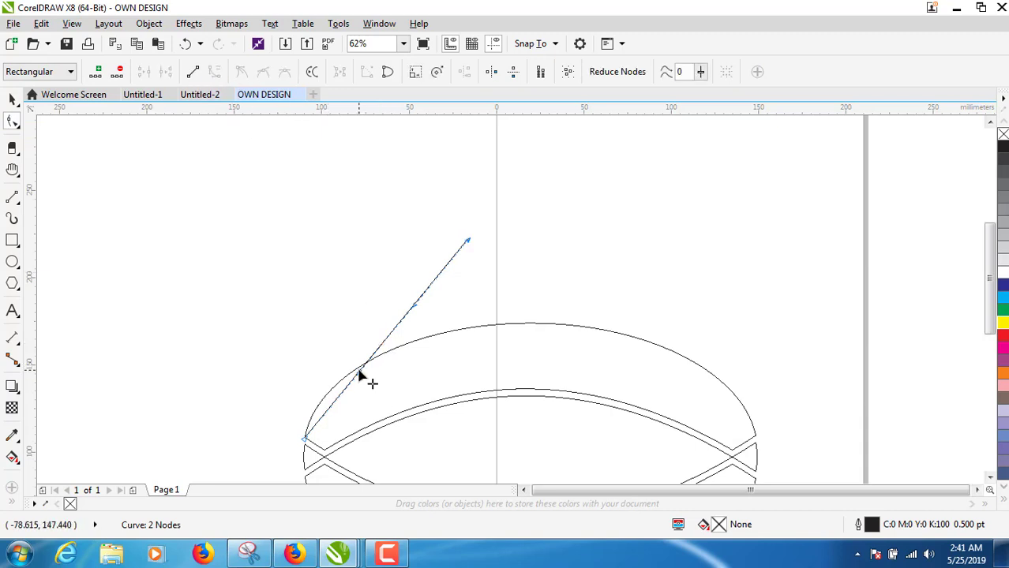
drag(359, 376, 371, 301)
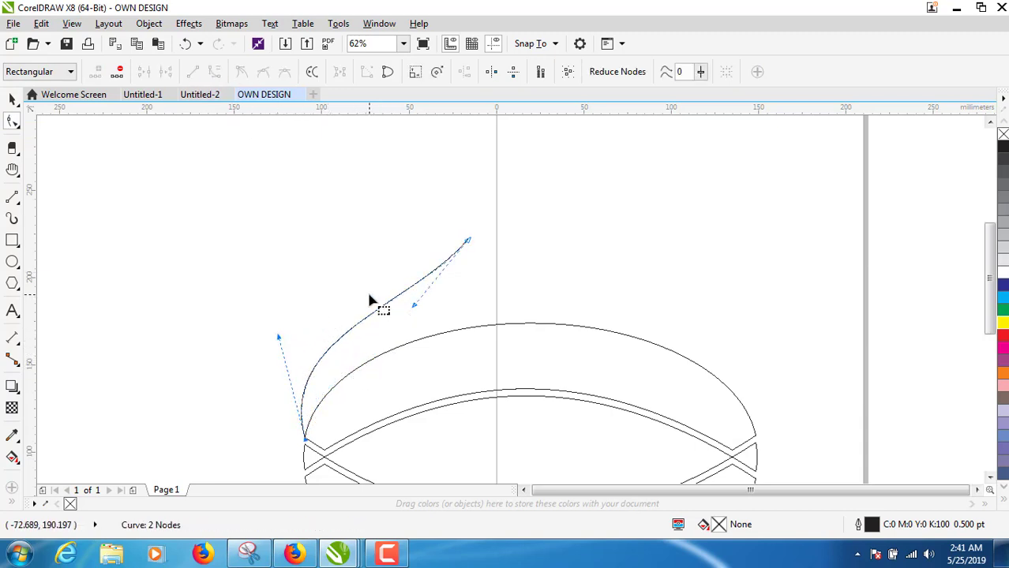
mouse_move(467, 240)
mouse_down()
mouse_move(542, 168)
mouse_move(525, 164)
mouse_up()
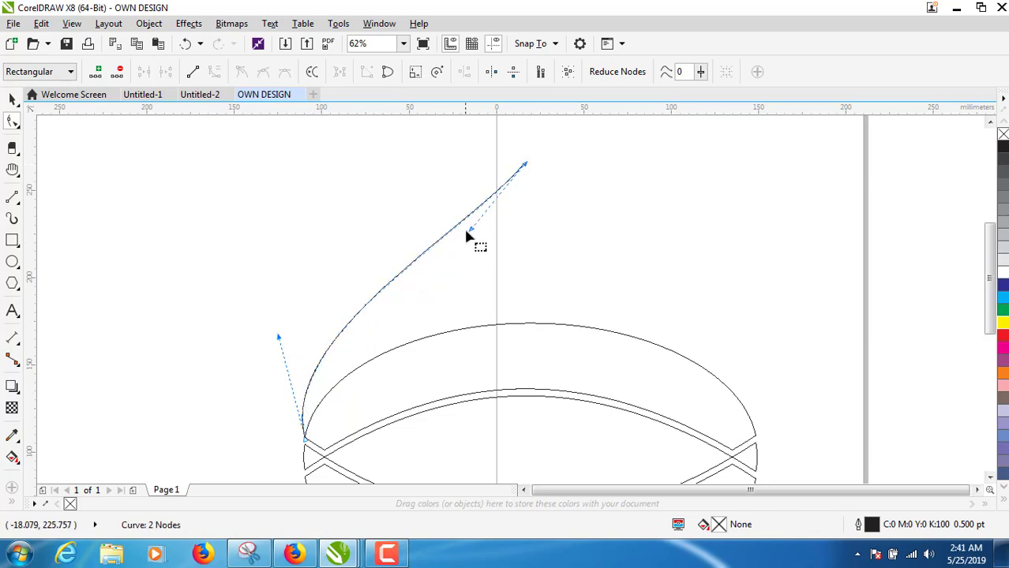
Step: Adjust the curve's handles into an S-shape with a hooked tip above the ellipse
drag(467, 237, 556, 245)
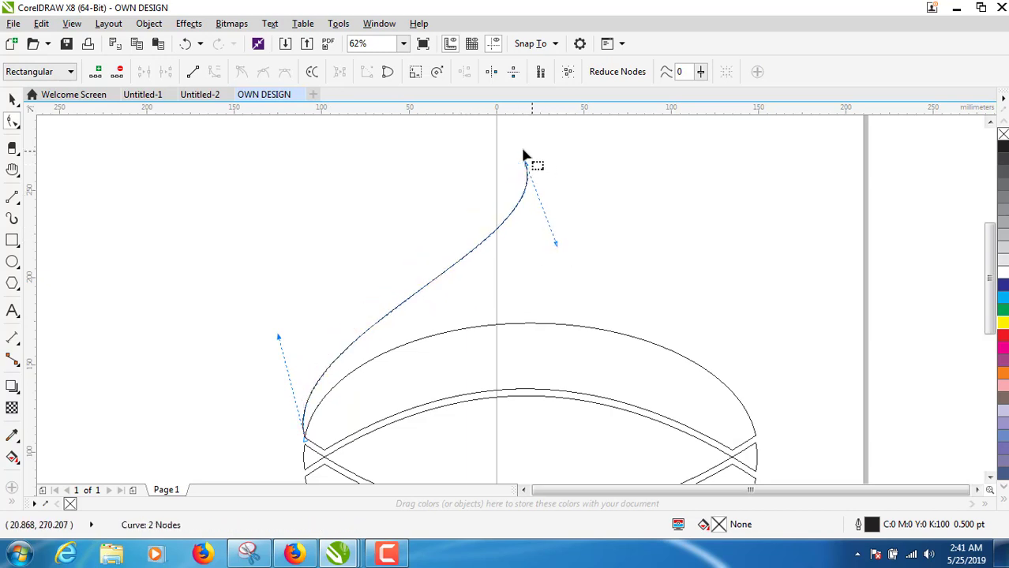
drag(278, 338, 256, 295)
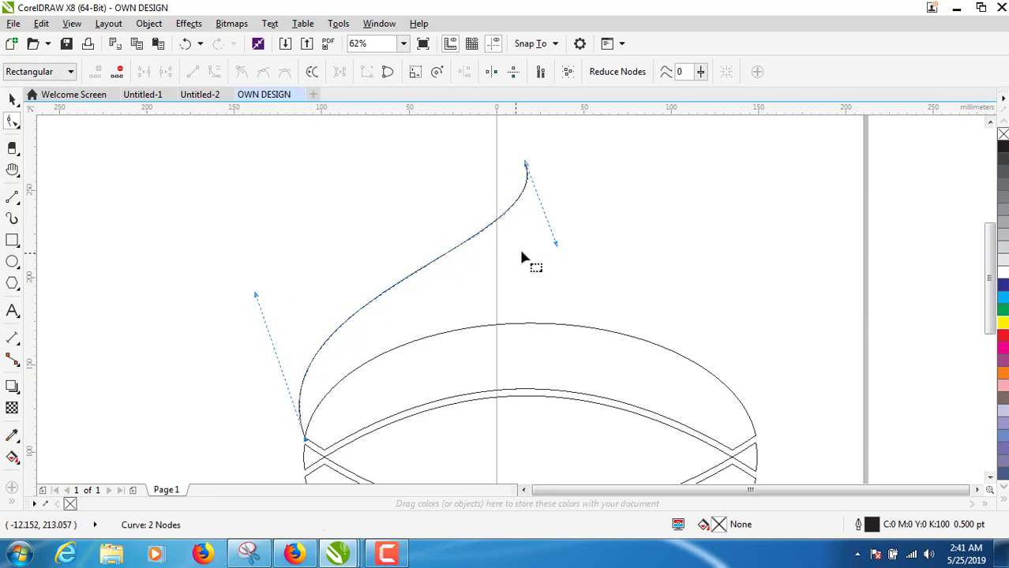
drag(525, 163, 520, 136)
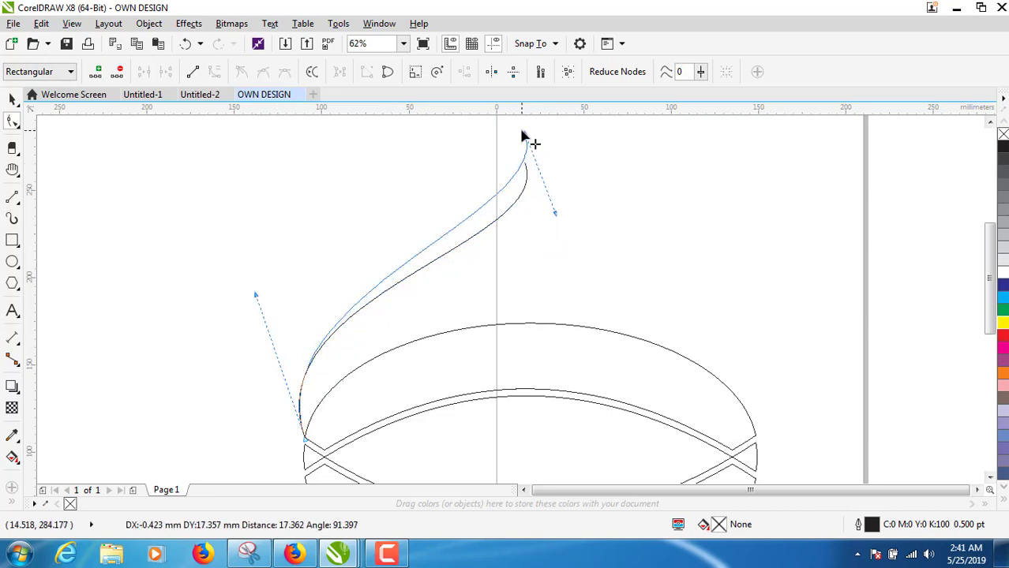
drag(556, 214, 632, 261)
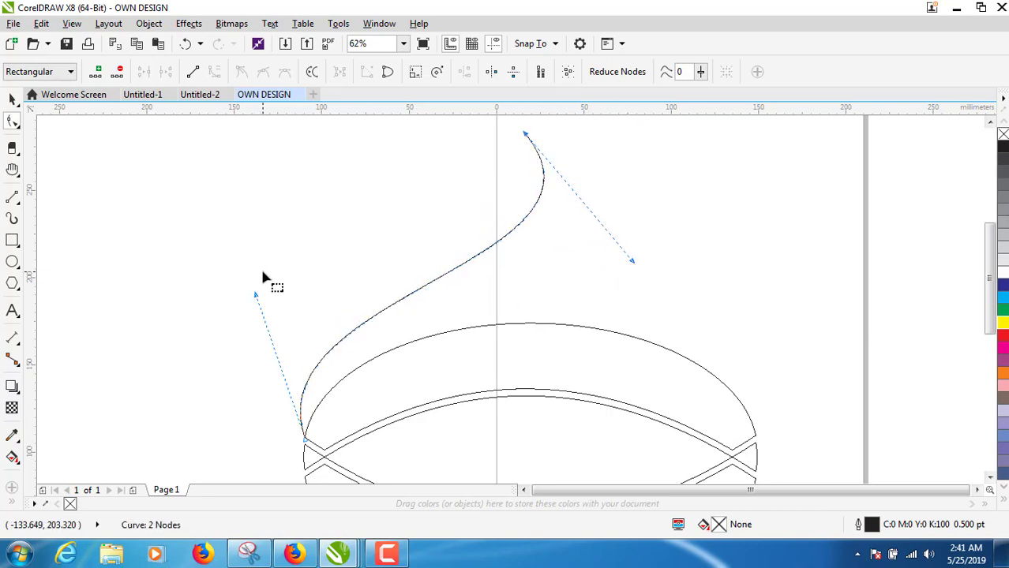
drag(255, 294, 250, 276)
drag(634, 261, 623, 258)
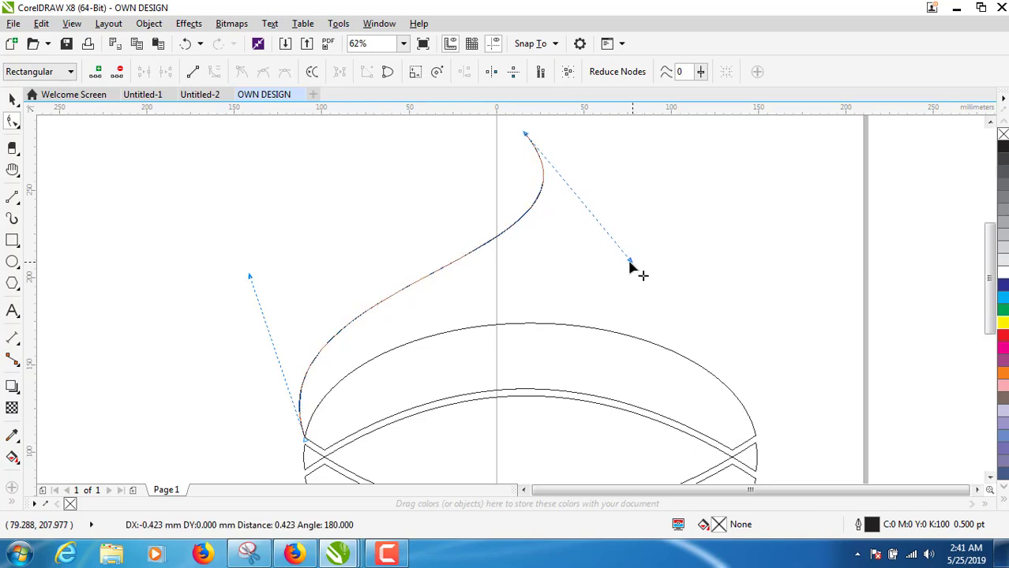
drag(249, 278, 252, 292)
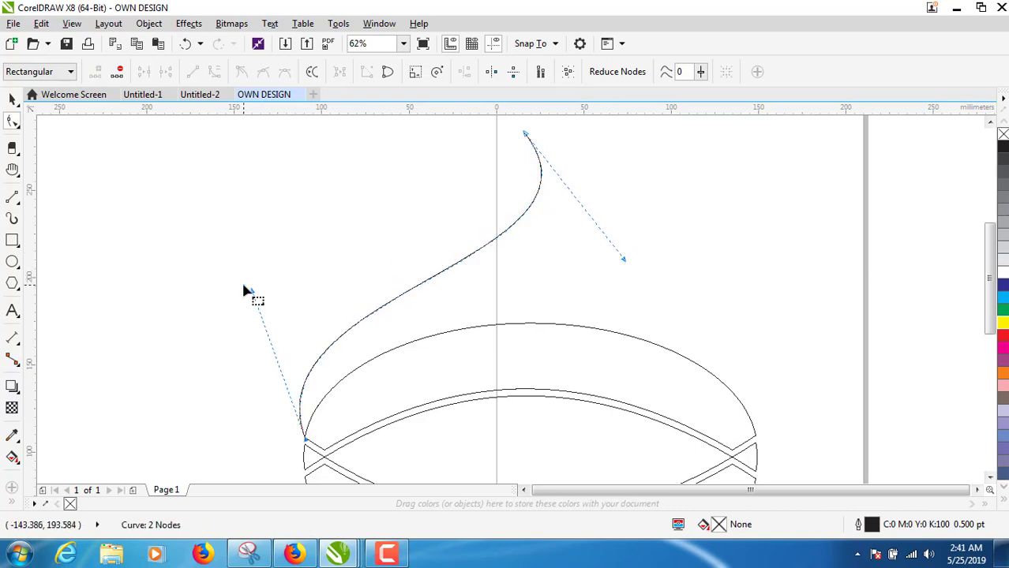
Step: Undo the last handle tweak, then copy and paste the dome curve in place
click(13, 100)
right_click(497, 237)
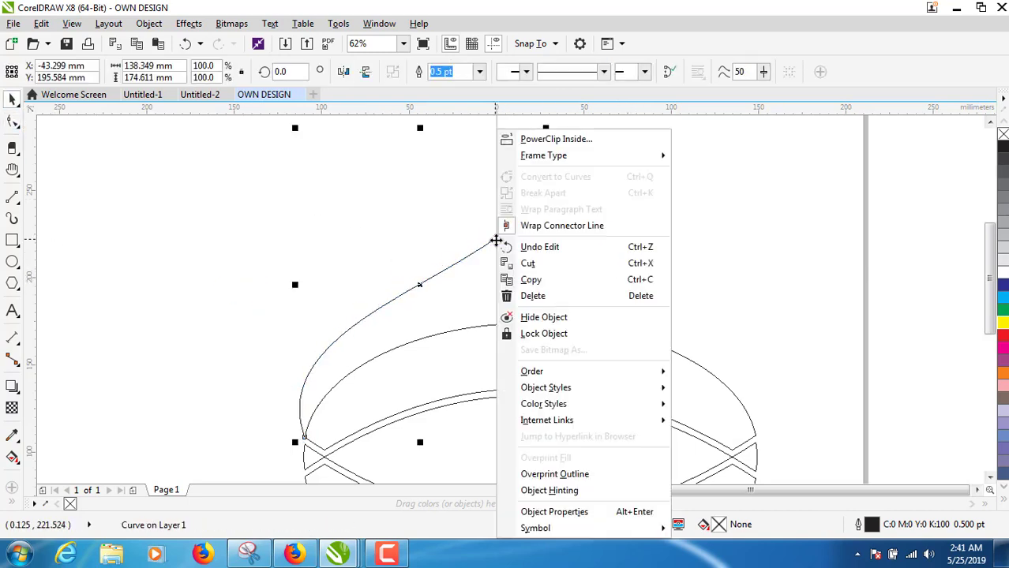
click(517, 245)
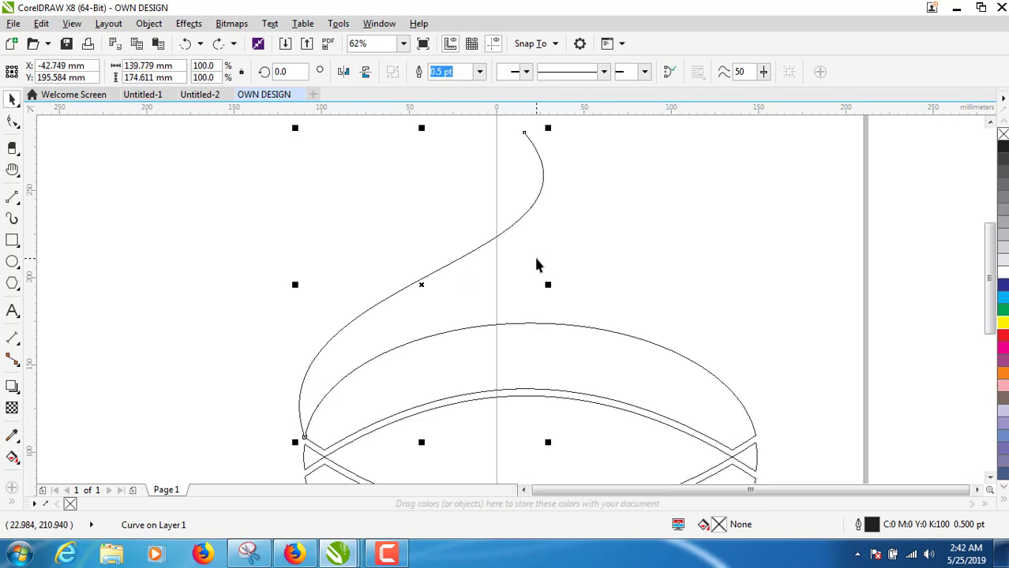
right_click(506, 229)
click(554, 279)
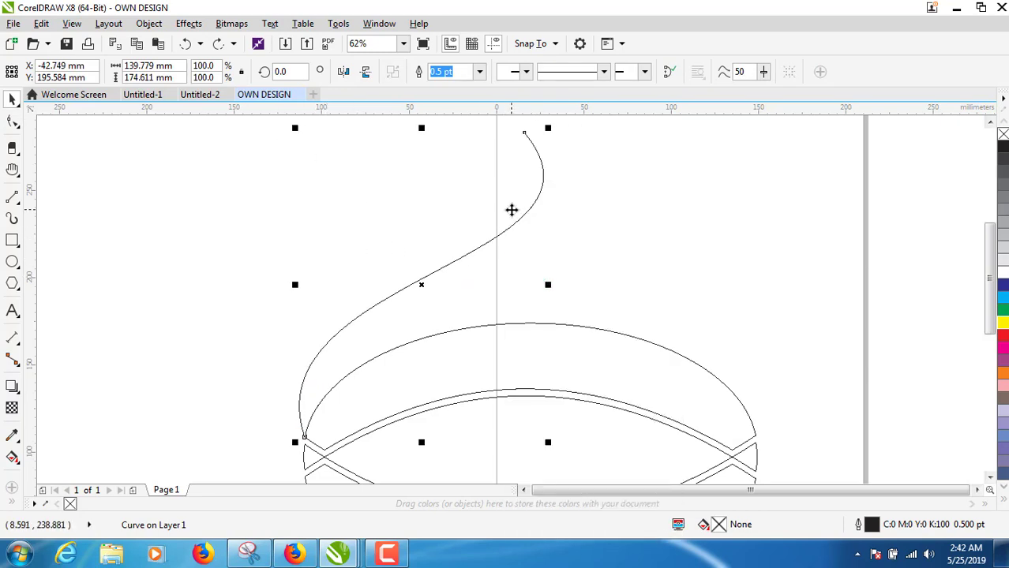
right_click(575, 225)
click(609, 318)
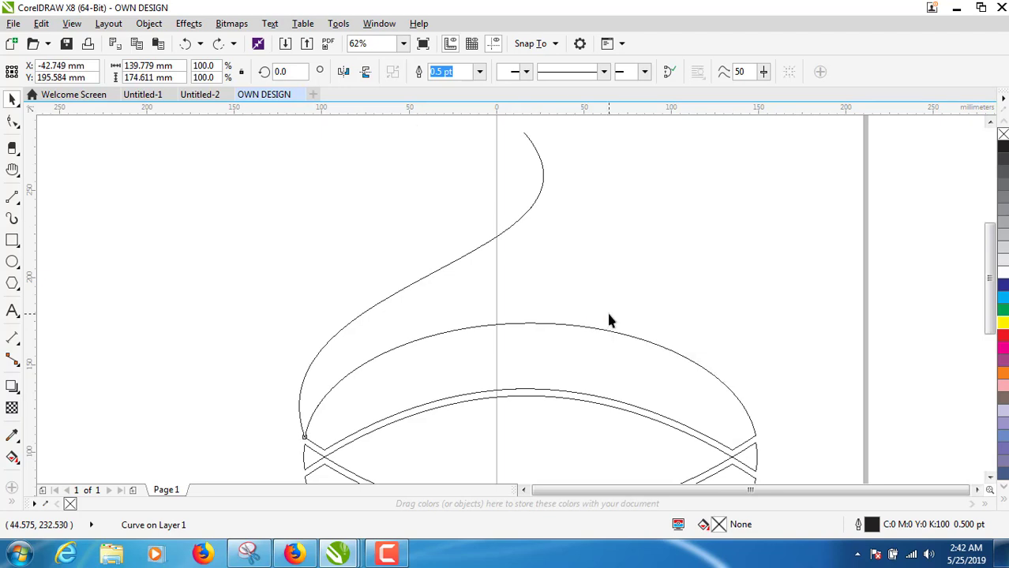
Step: Mirror the copy horizontally and align its right edge with the arch
click(340, 72)
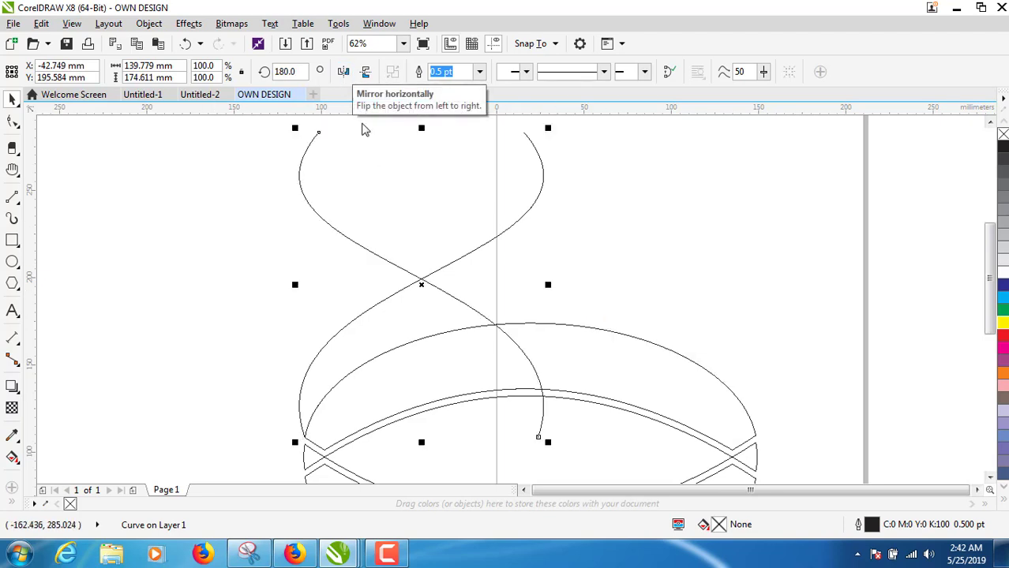
shift+click(739, 403)
key(r)
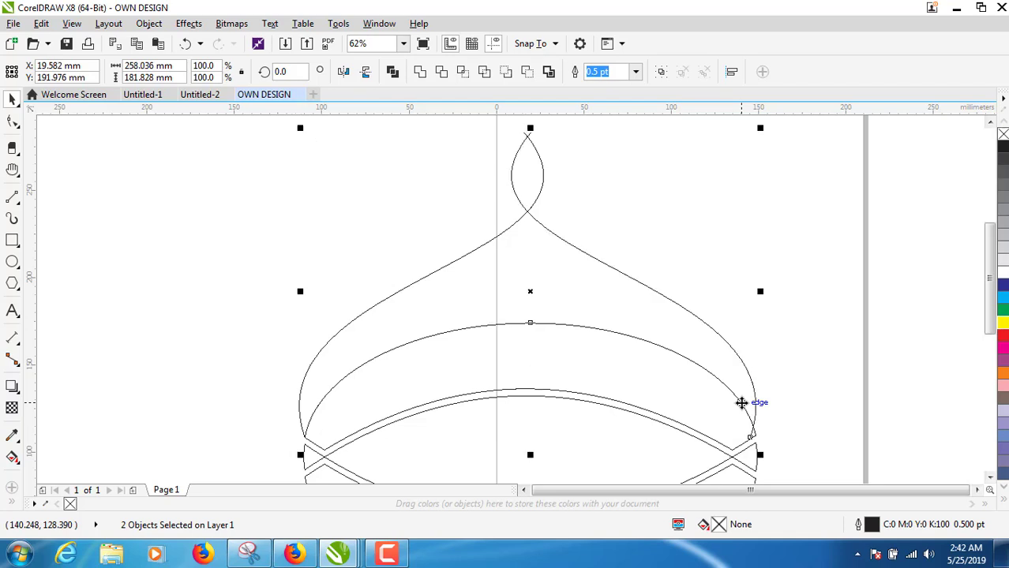
click(789, 380)
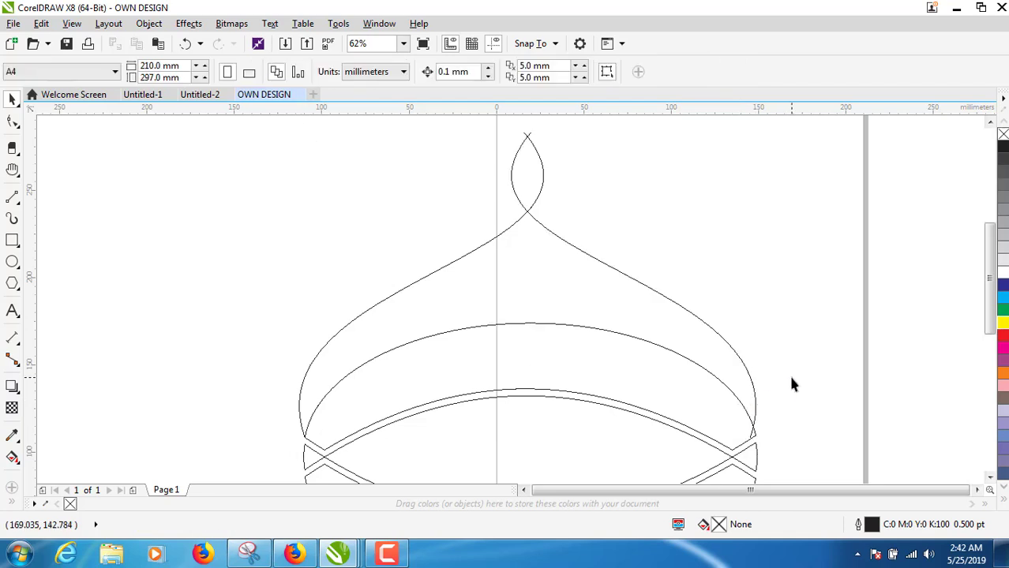
Step: Nudge the mirrored curve right and up, and zoom in on its junction with the arch
click(746, 388)
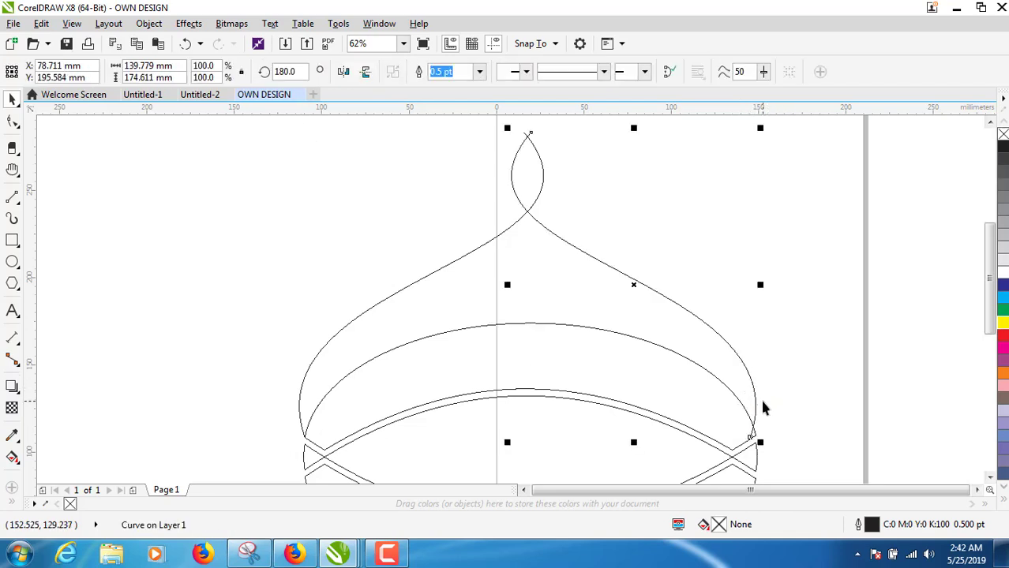
key(Right)
key(Right)
key(Right)
key(Up)
key(Up)
key(Up)
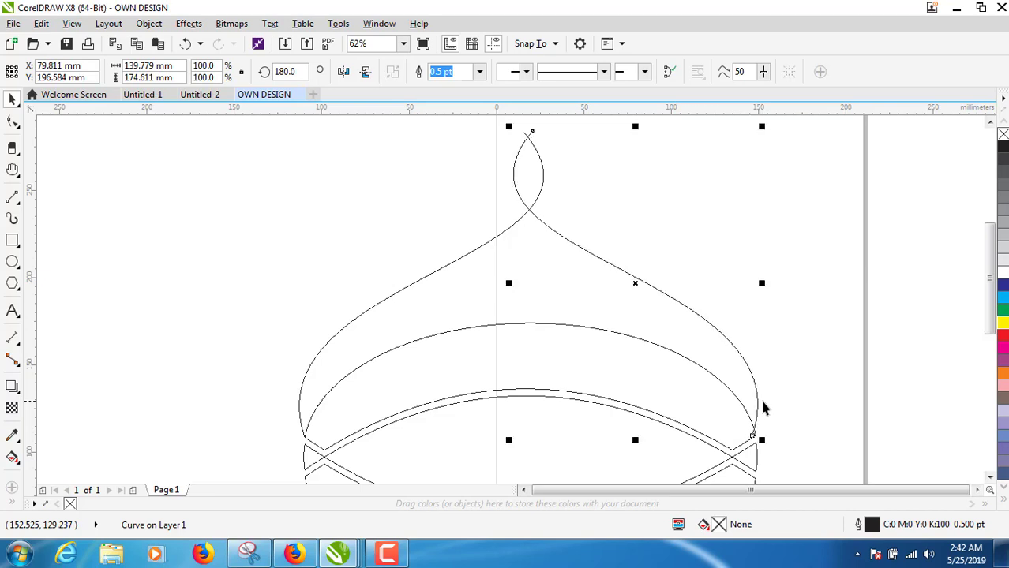
key(Right)
key(Right)
key(Right)
key(z)
click(763, 407)
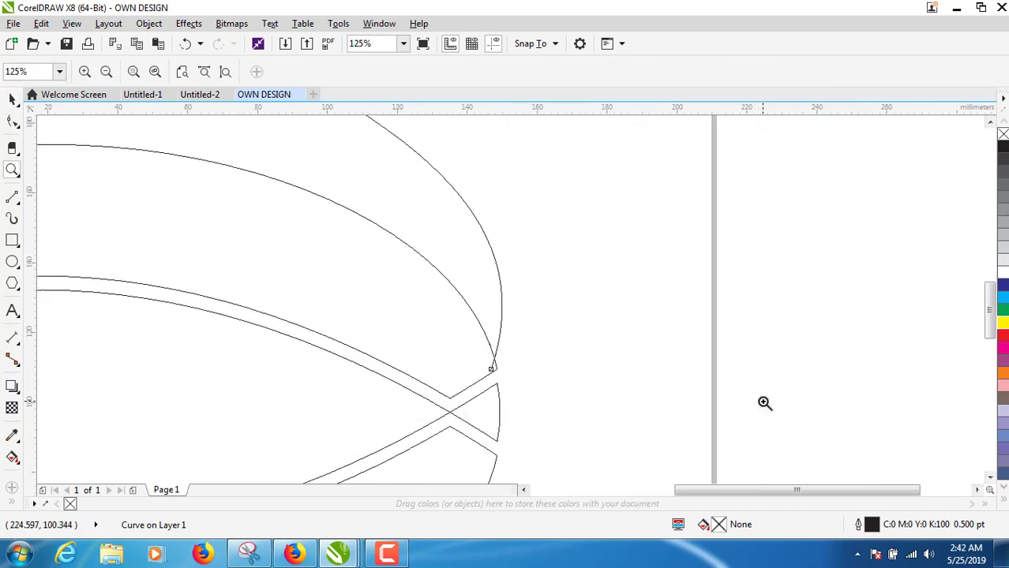
key(space)
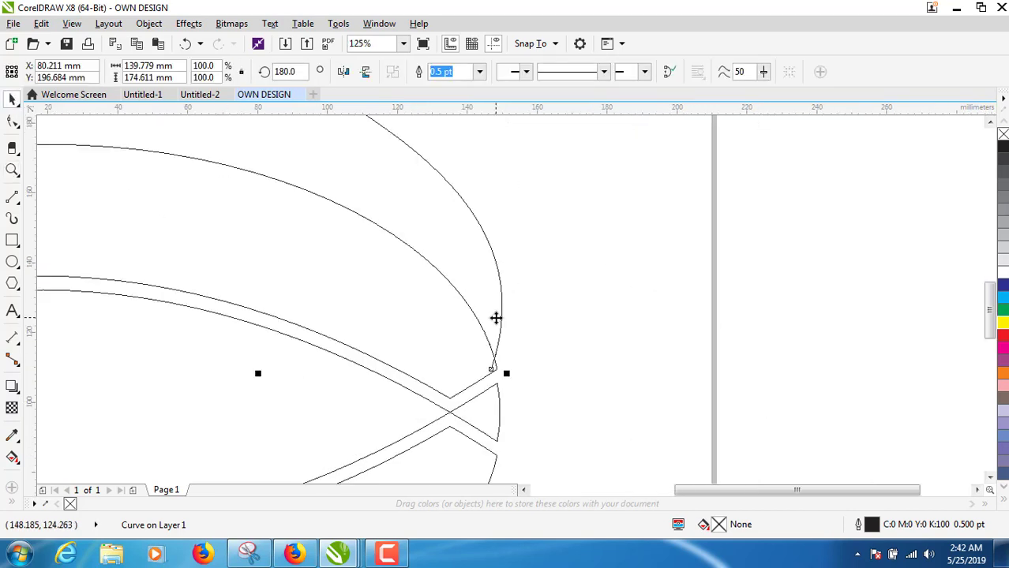
Step: Drag the right curve so its lower end snaps onto the arch's end node
click(542, 363)
click(495, 362)
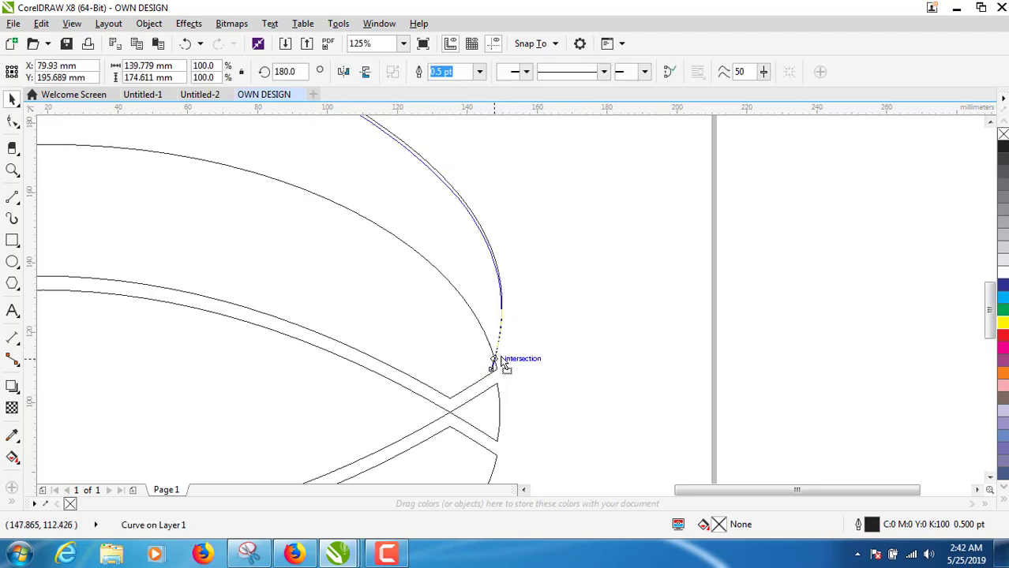
click(502, 356)
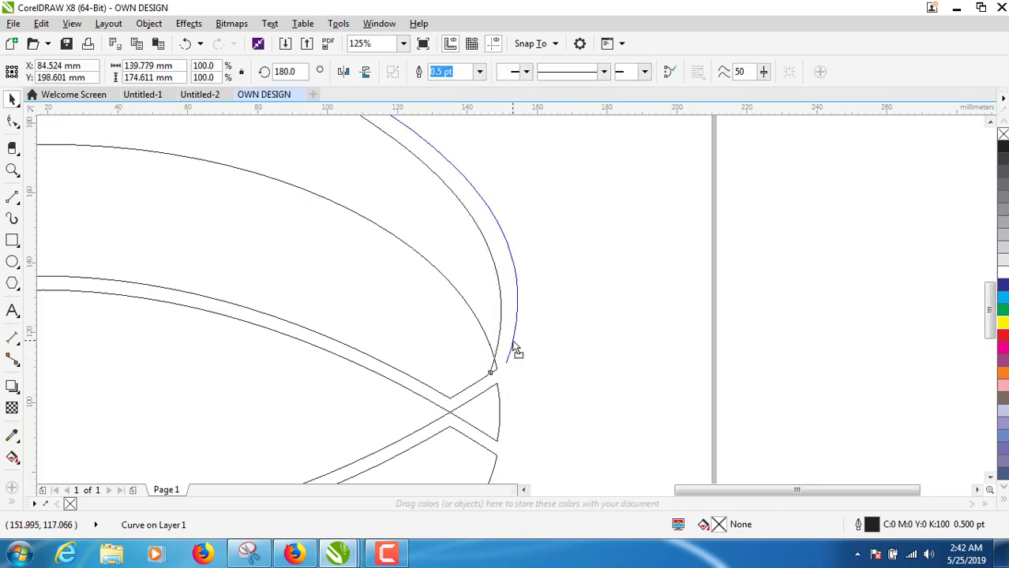
drag(513, 351, 500, 364)
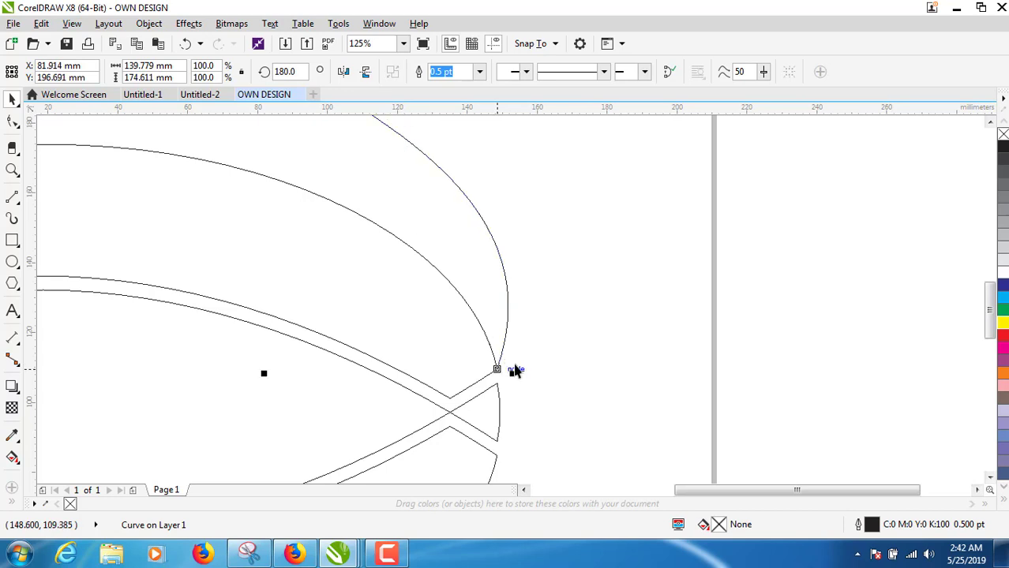
click(533, 371)
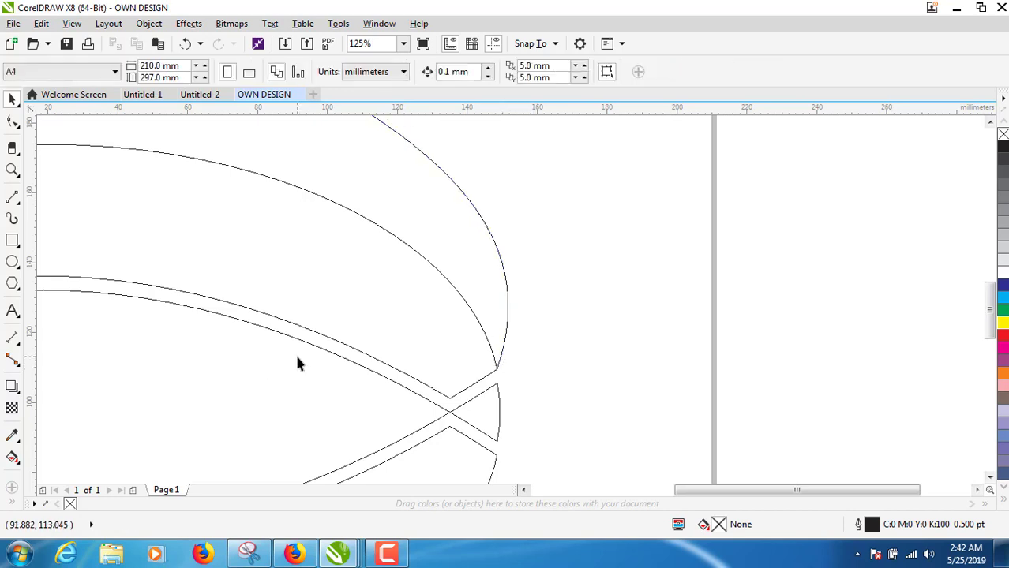
Step: Pan and zoom out to view the whole dome
key(h)
drag(174, 360, 401, 345)
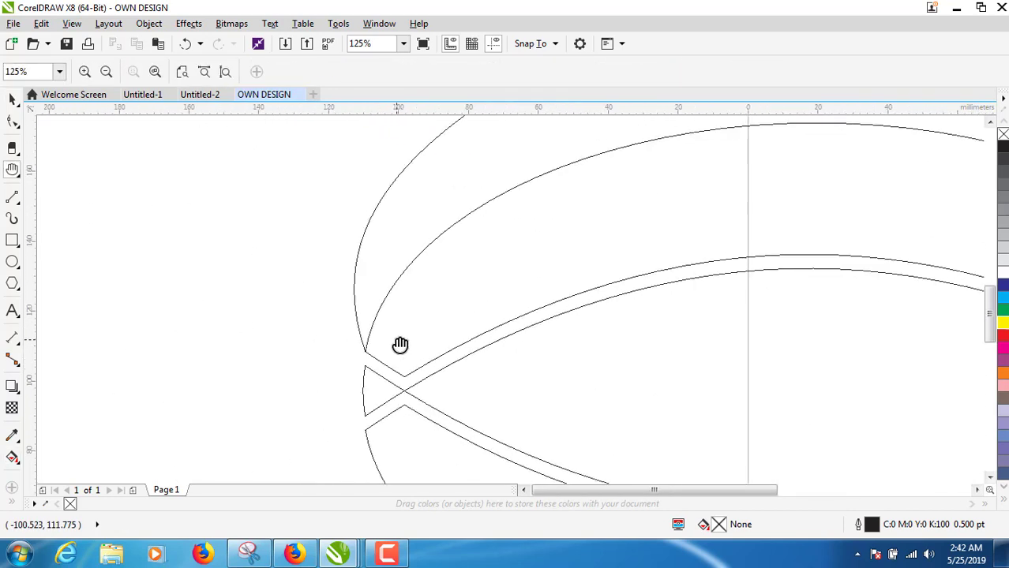
scroll(513, 270, down, 1)
scroll(402, 311, down, 1)
scroll(399, 388, down, 1)
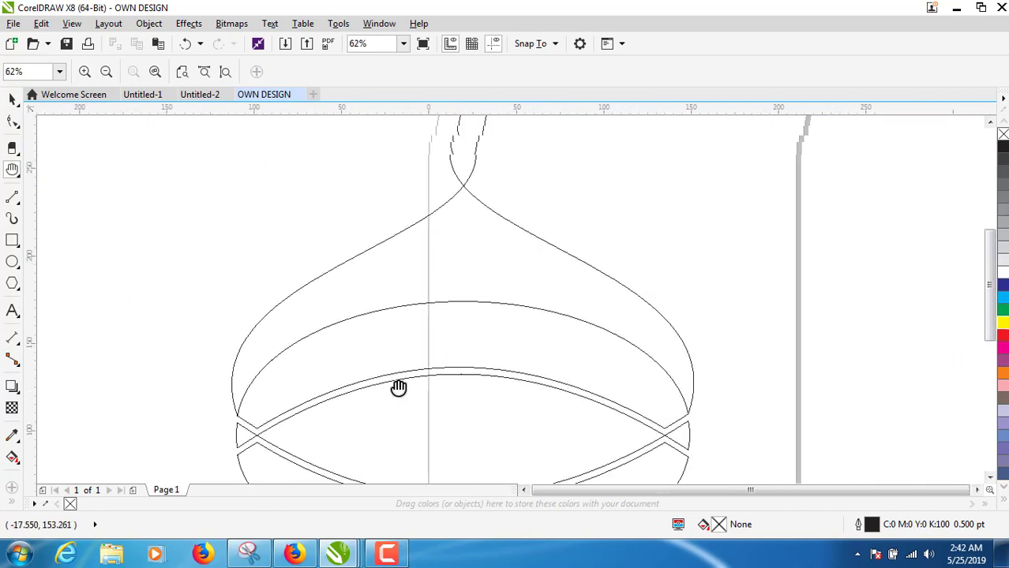
drag(399, 387, 389, 475)
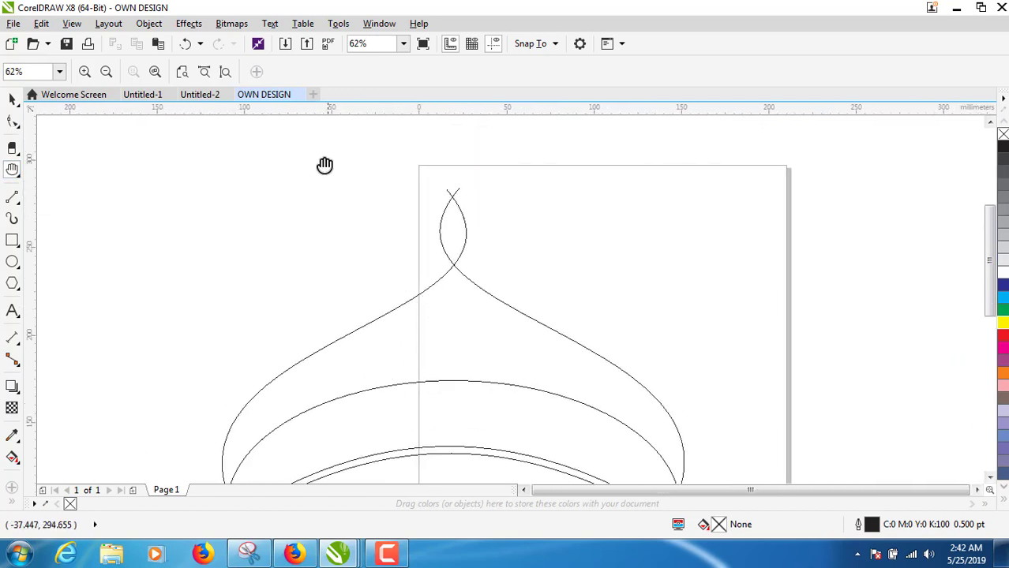
Step: Select both dome curves and attempt to combine them
click(9, 101)
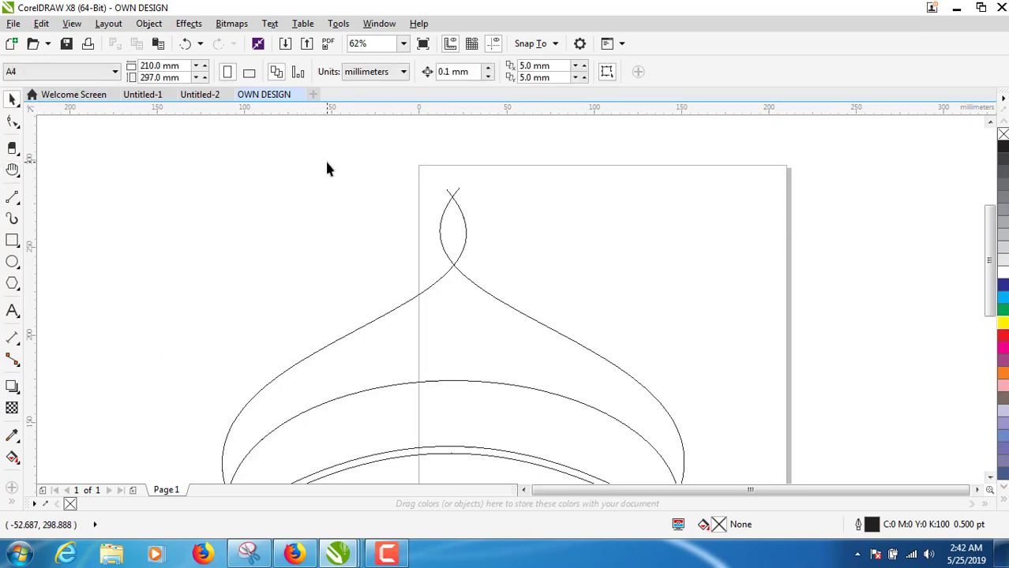
drag(327, 163, 569, 299)
click(466, 232)
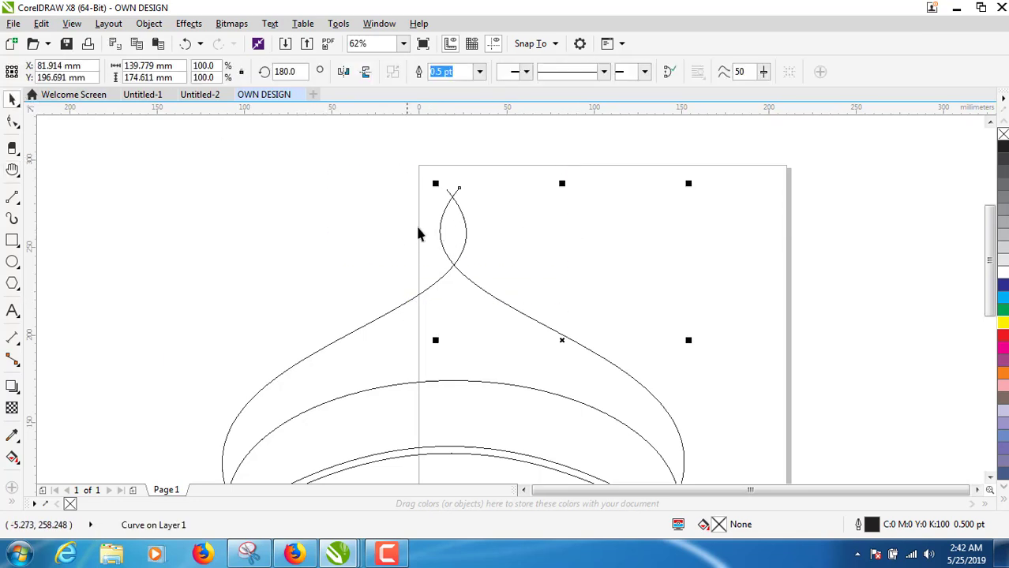
click(586, 225)
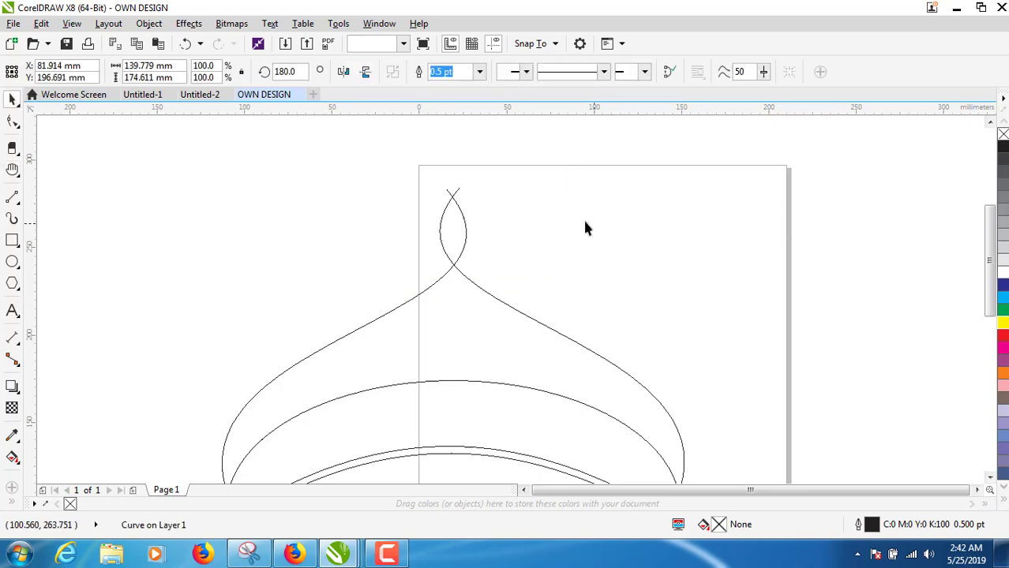
click(561, 333)
shift+click(375, 326)
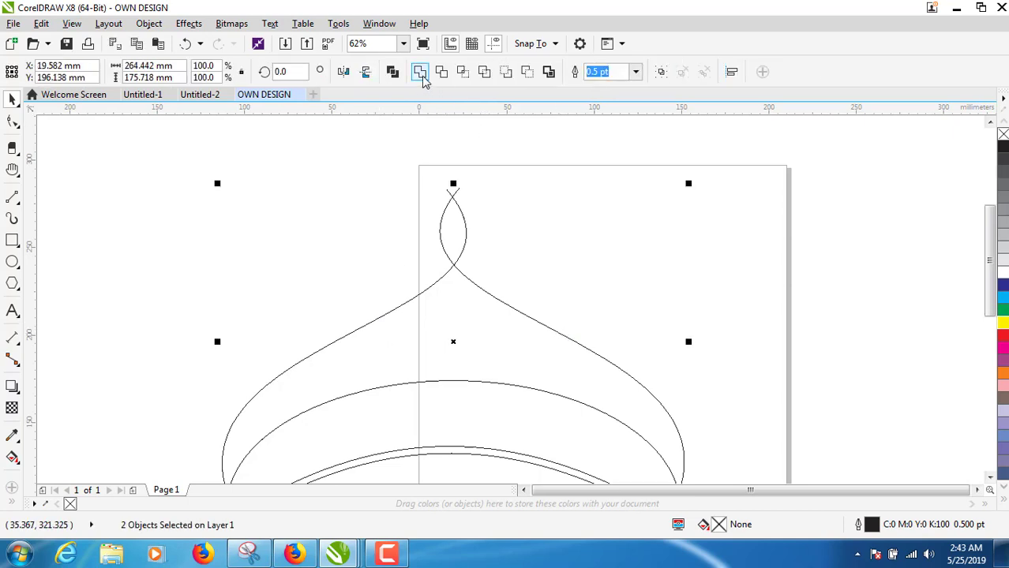
click(487, 155)
click(454, 199)
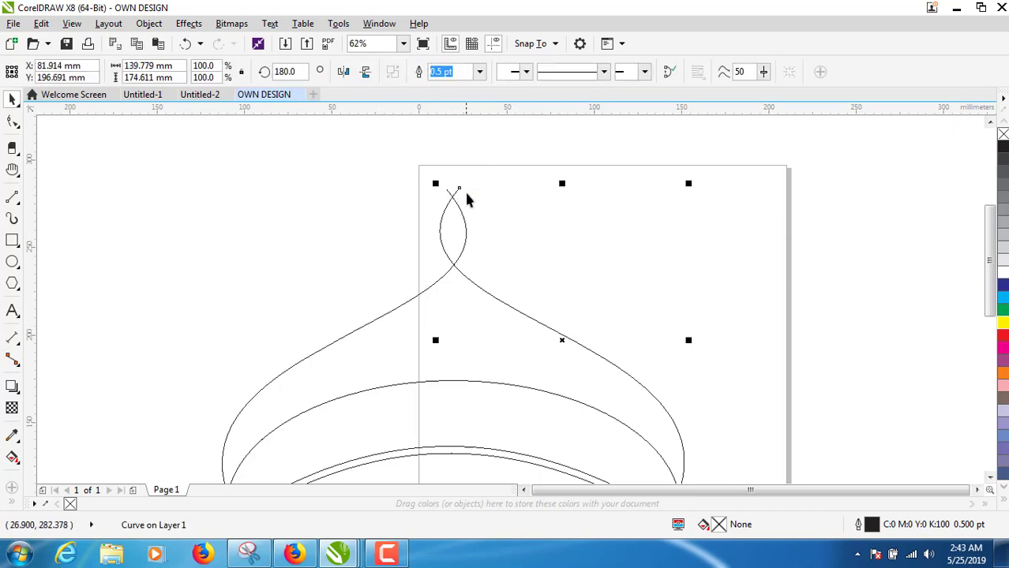
click(407, 305)
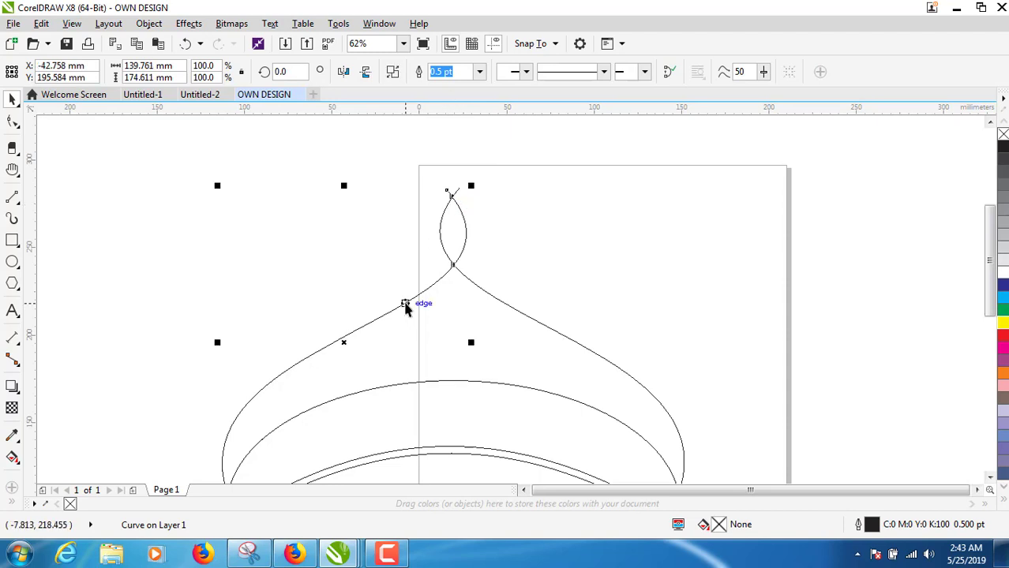
shift+click(489, 293)
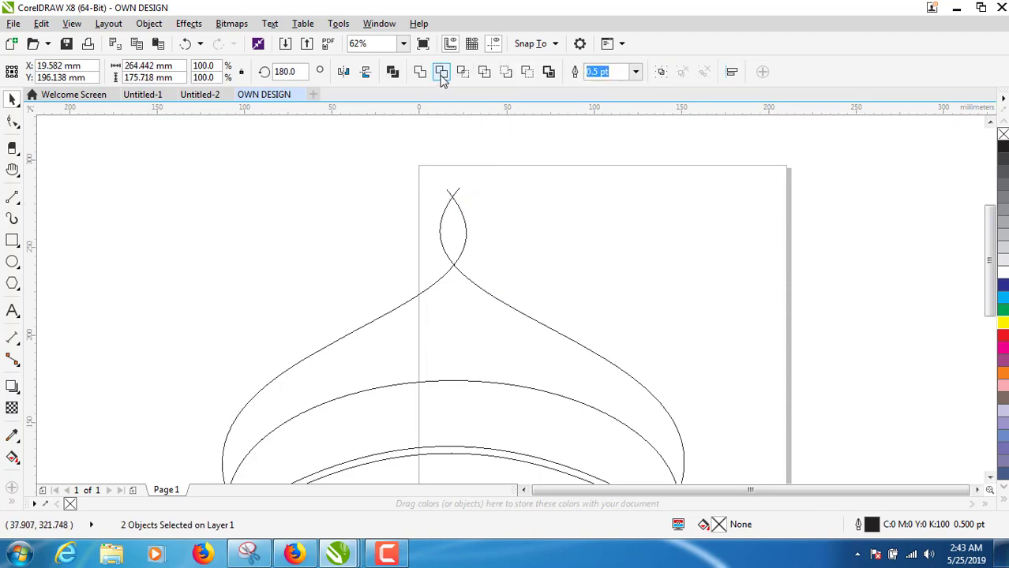
click(463, 165)
Step: Break the right dome curve apart into separate pieces
click(457, 193)
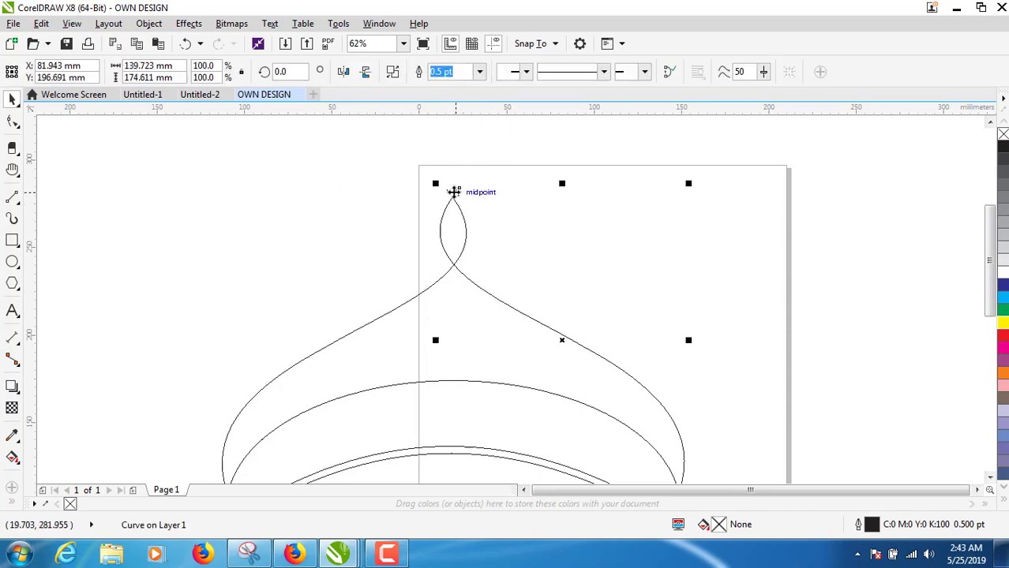
right_click(448, 191)
click(486, 192)
Step: Undo the last change made to the small top loop piece
click(492, 145)
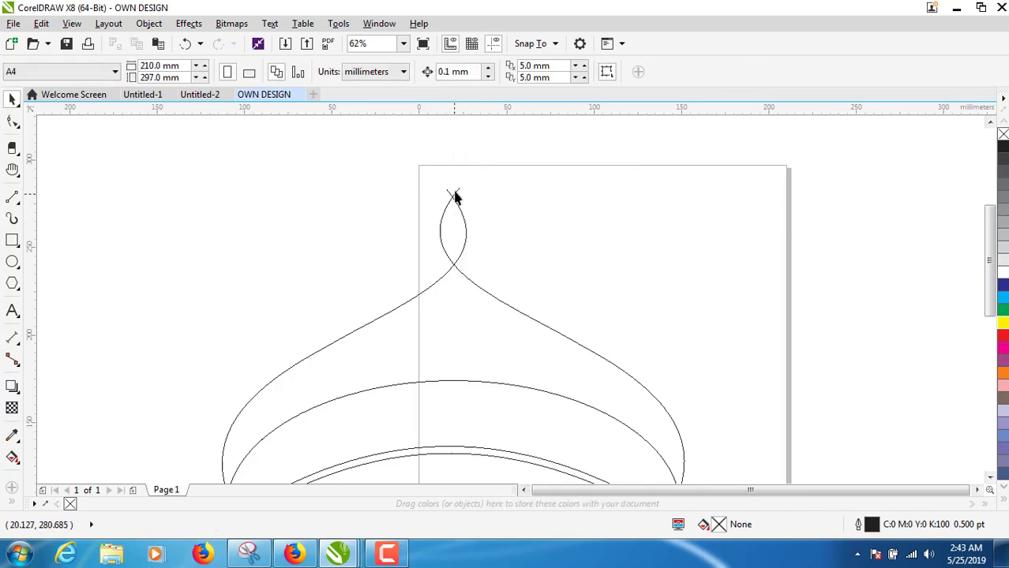
click(457, 198)
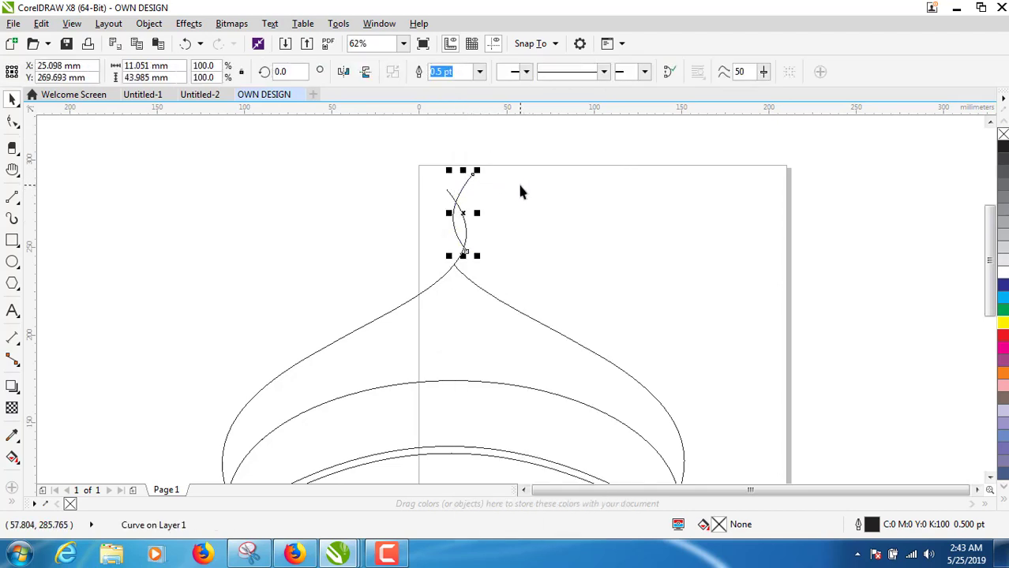
key(ctrl+z)
click(154, 144)
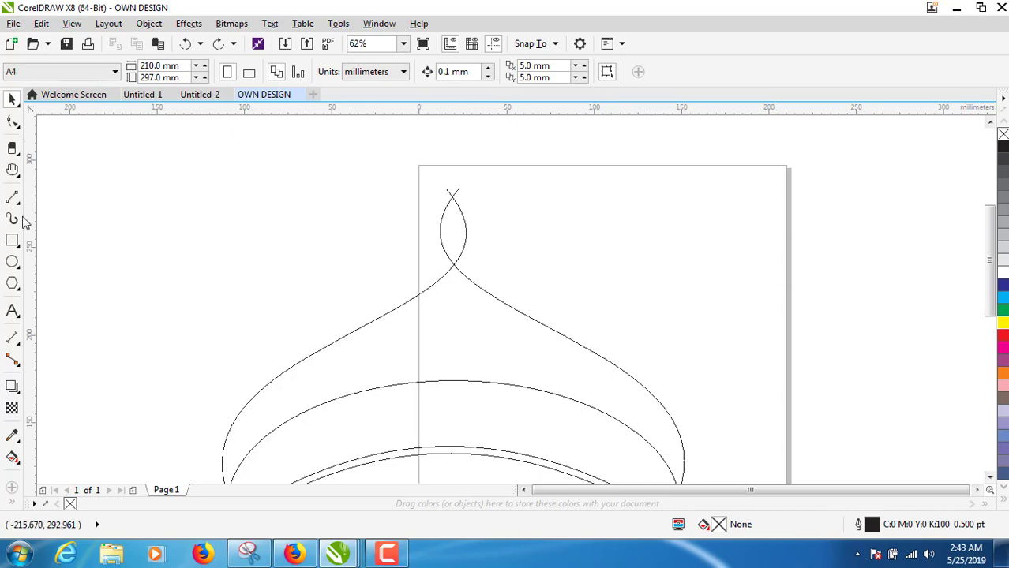
Step: Set the Eraser width to 17.95 mm and attempt erasing the top loop's end
click(14, 150)
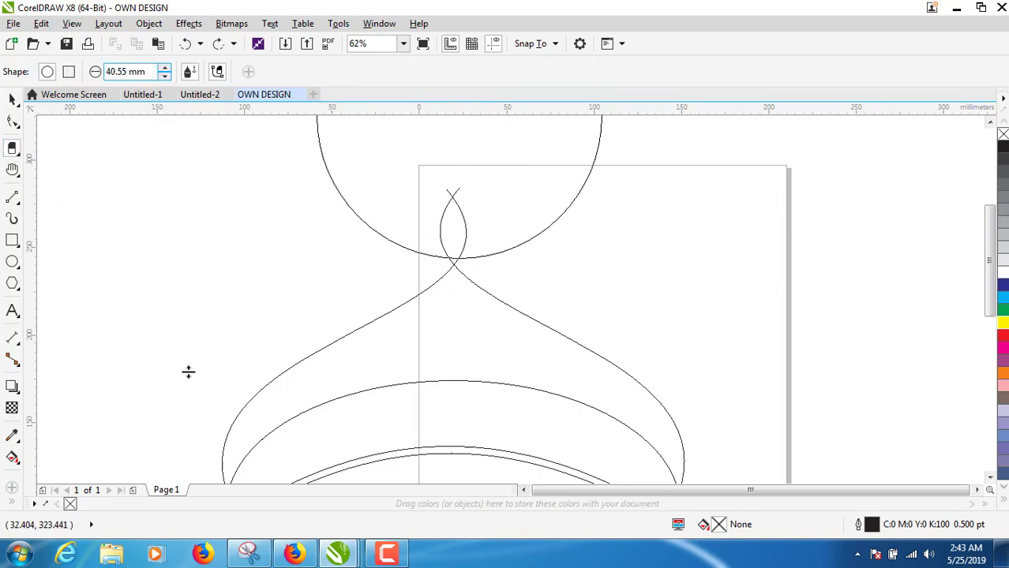
text(17.95)
key(Return)
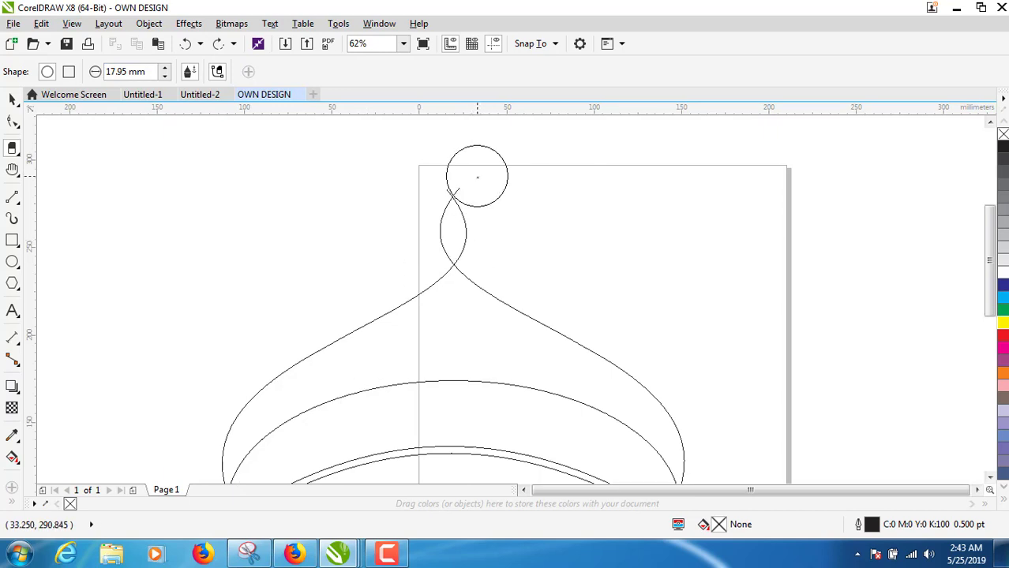
click(486, 182)
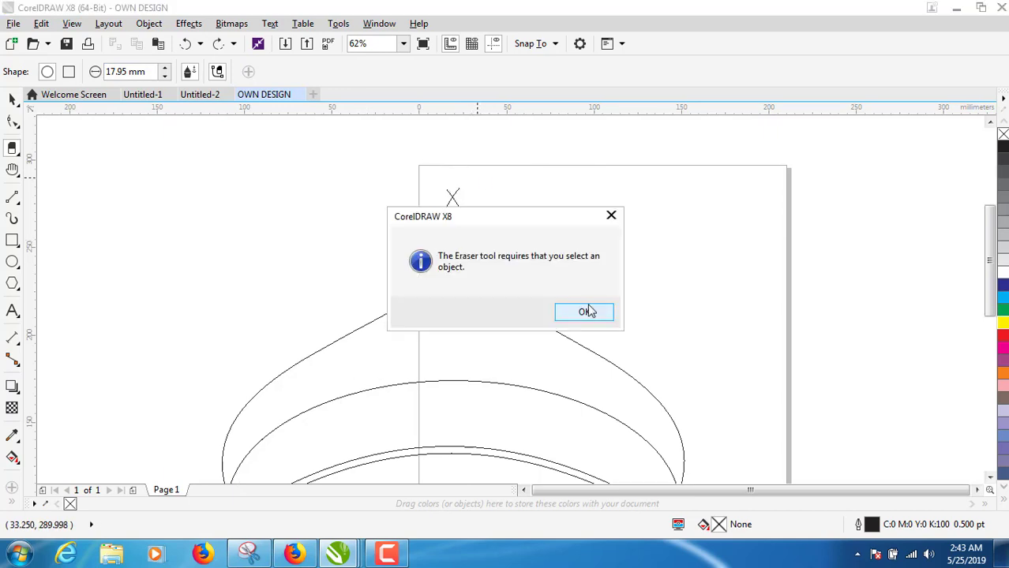
click(587, 310)
Step: Erase across the tip of the selected top loop piece
click(13, 101)
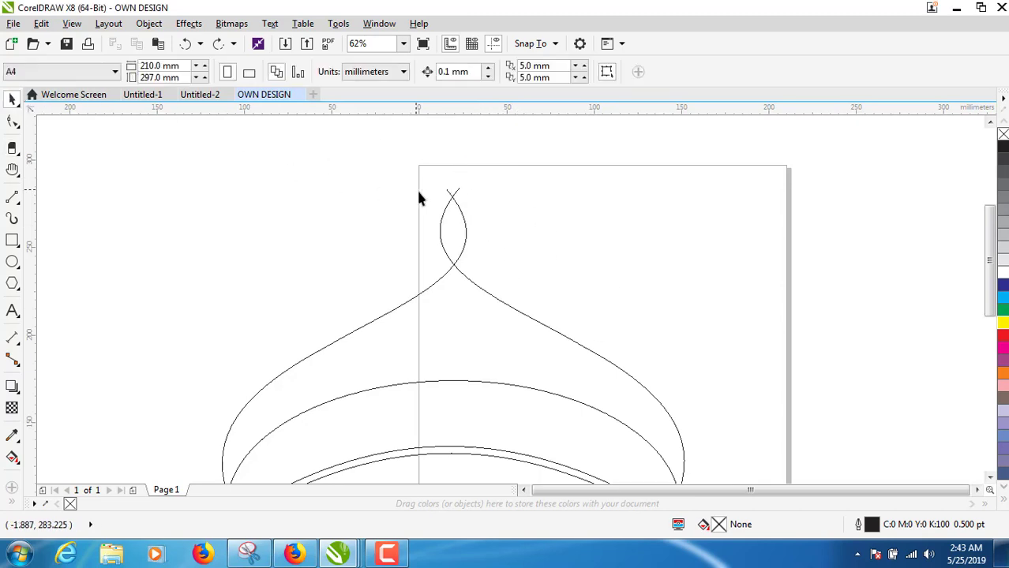
click(456, 192)
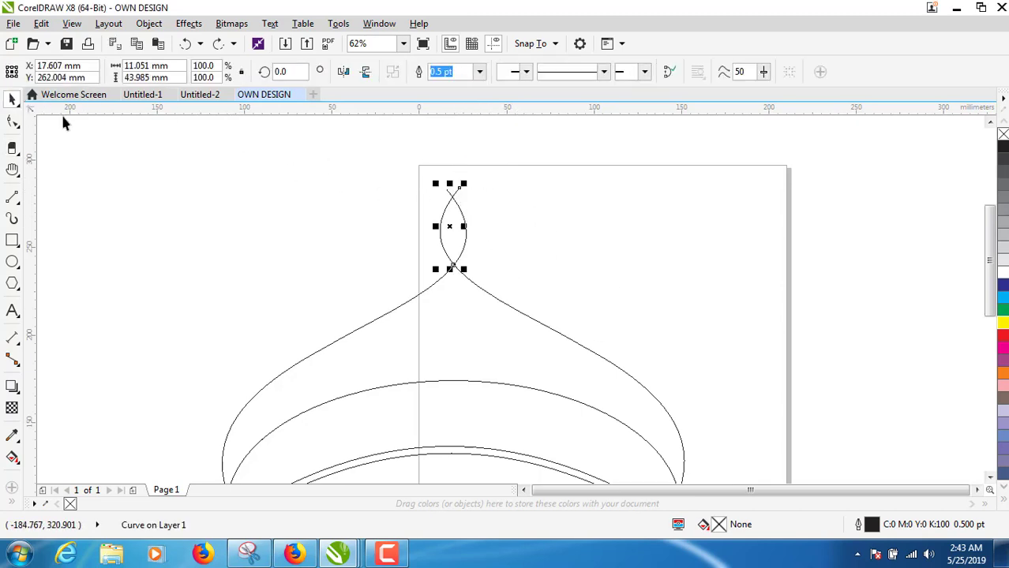
click(12, 147)
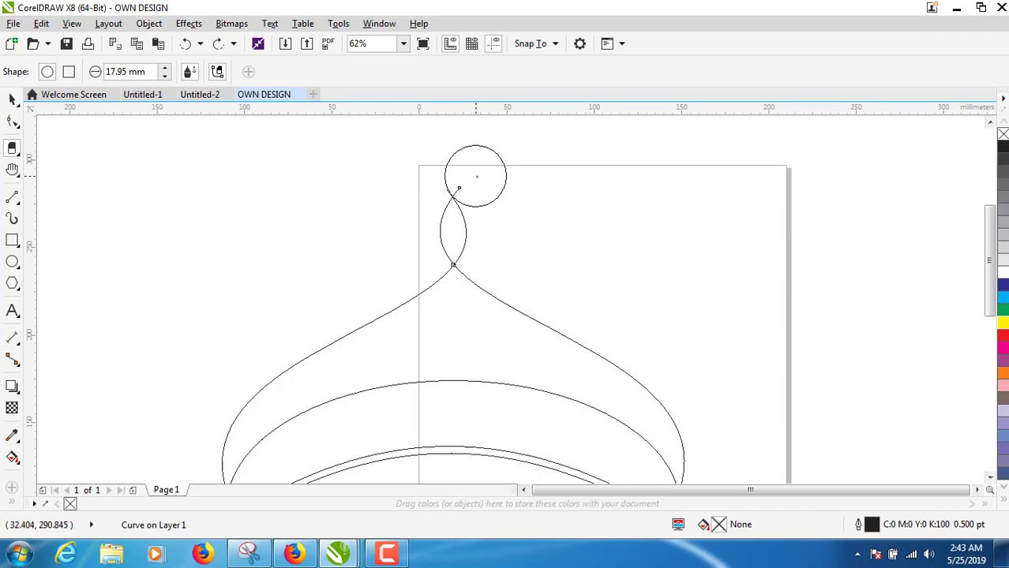
click(476, 177)
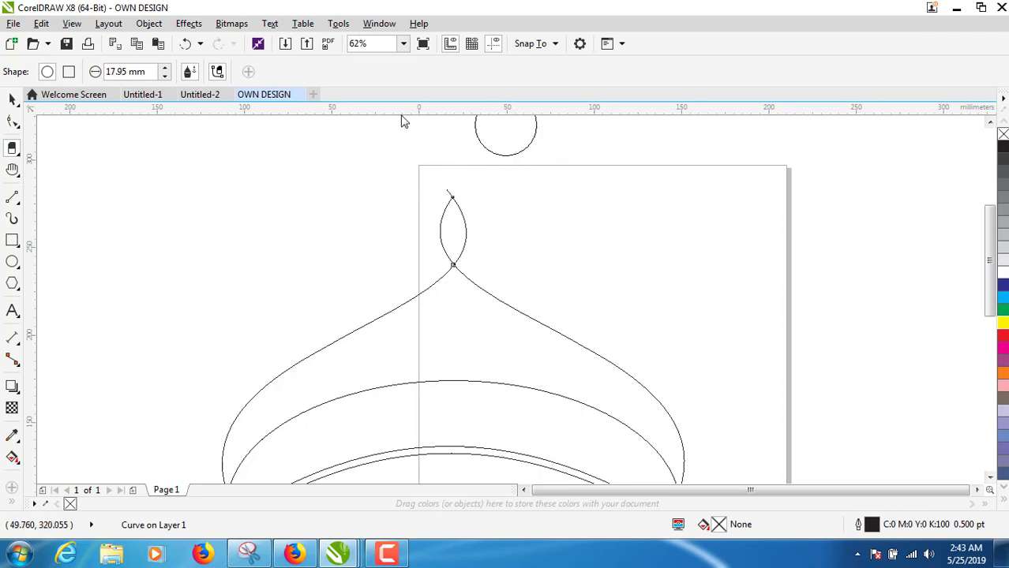
click(12, 100)
Step: Select the right and left dome curves, undoing an accidental move of the left curve
click(490, 289)
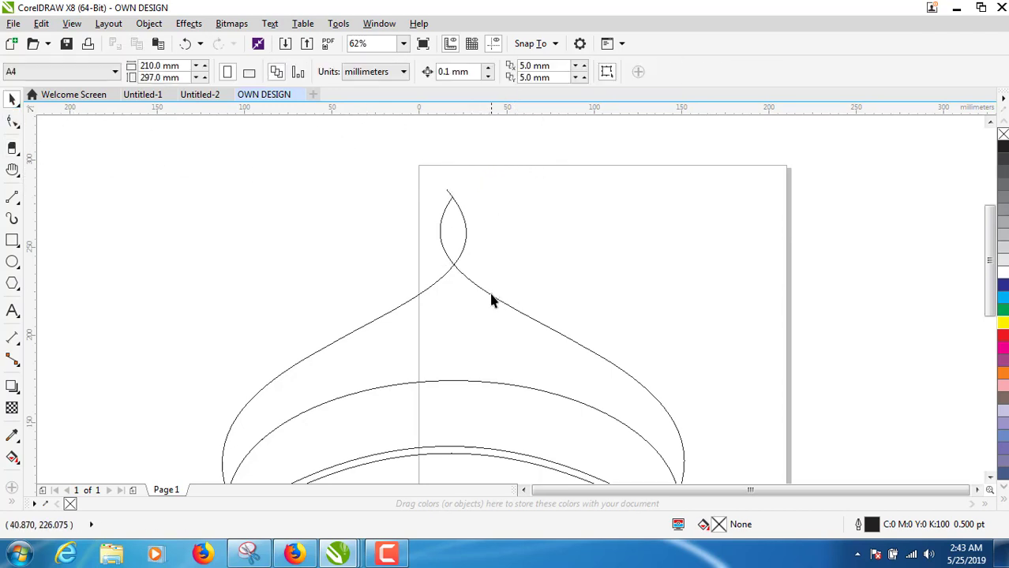
click(485, 290)
click(446, 198)
click(450, 198)
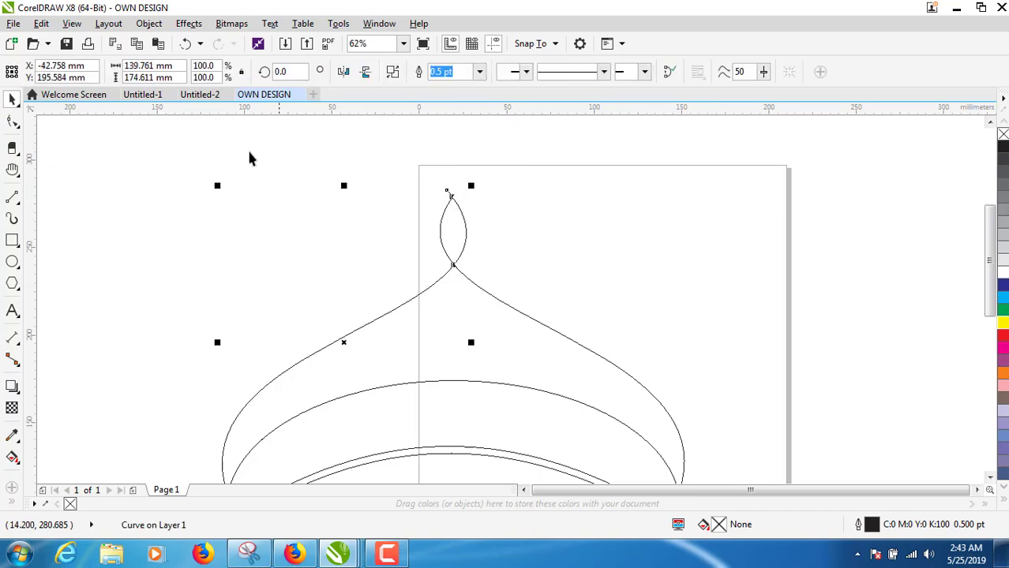
click(447, 196)
drag(447, 198, 460, 171)
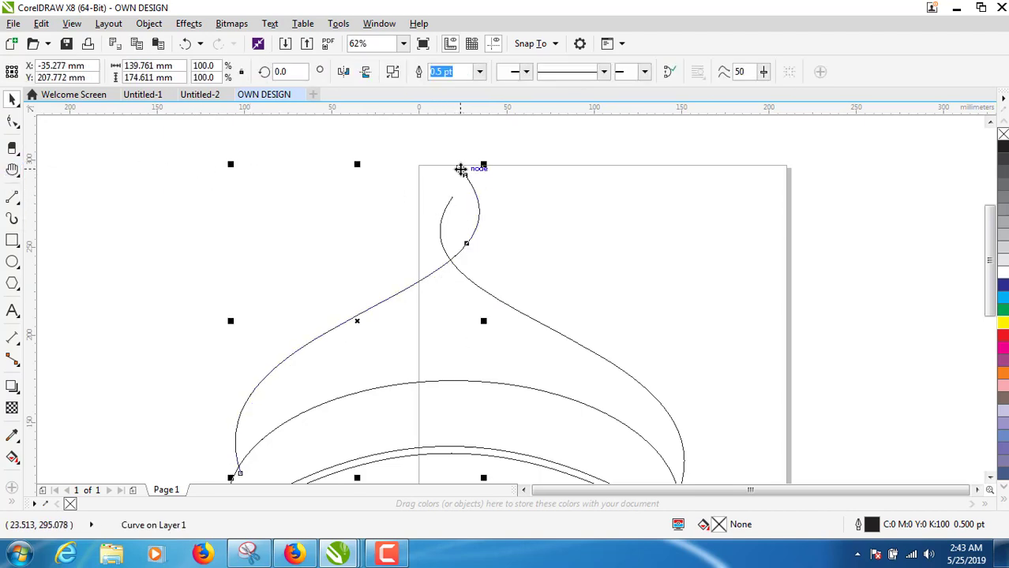
key(ctrl+z)
Step: Delete the tiny leftover fragment at the loop tip
right_click(454, 198)
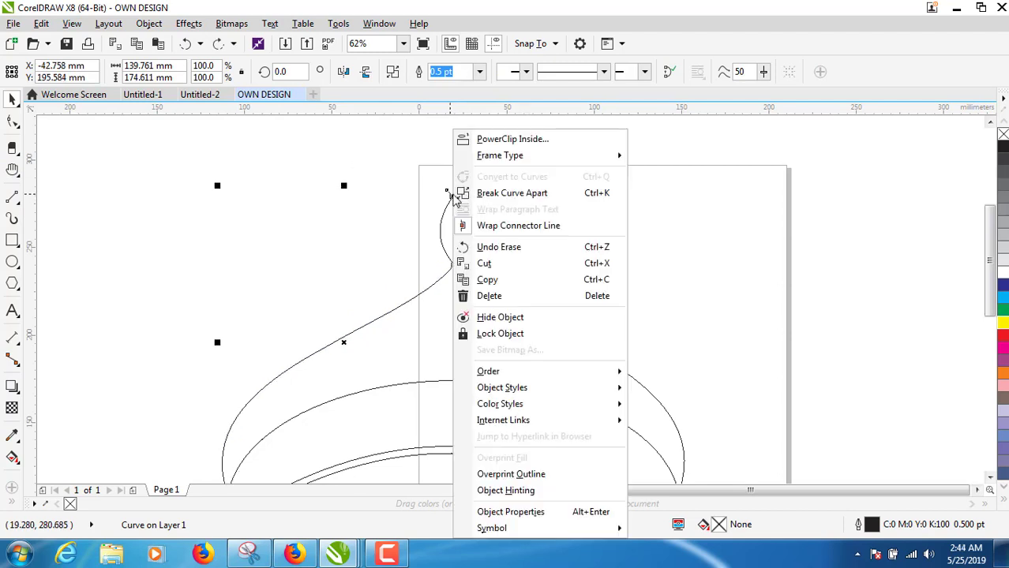
key(Escape)
click(530, 207)
click(523, 155)
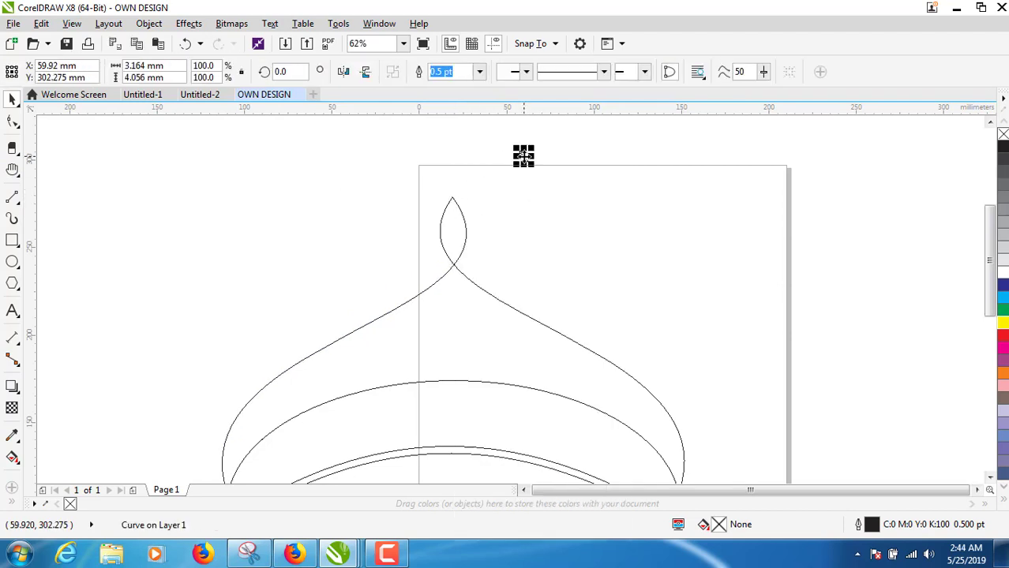
key(Delete)
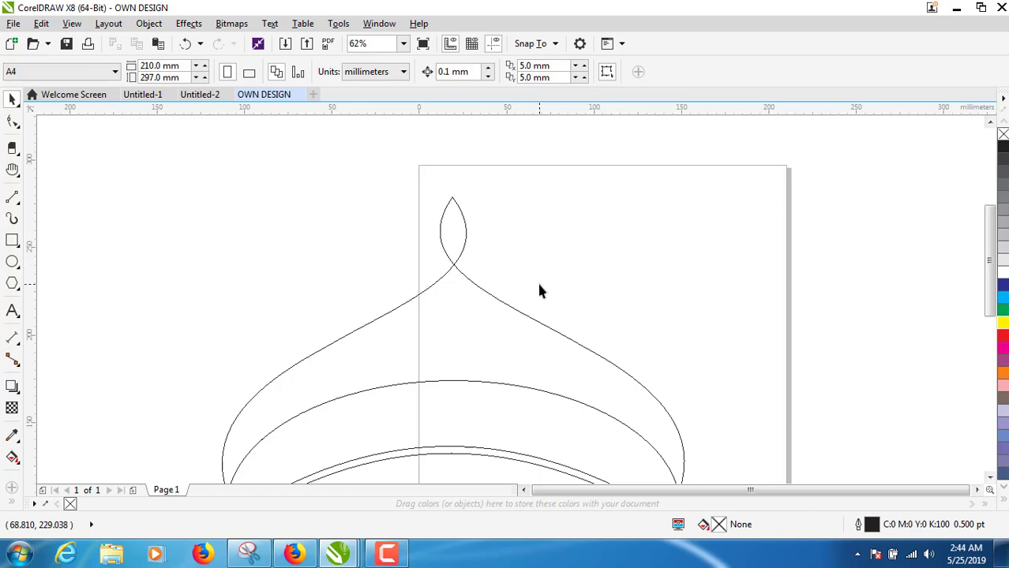
Step: Zoom out to view the whole emblem
key(z)
scroll(525, 268, down, 1)
scroll(525, 270, down, 1)
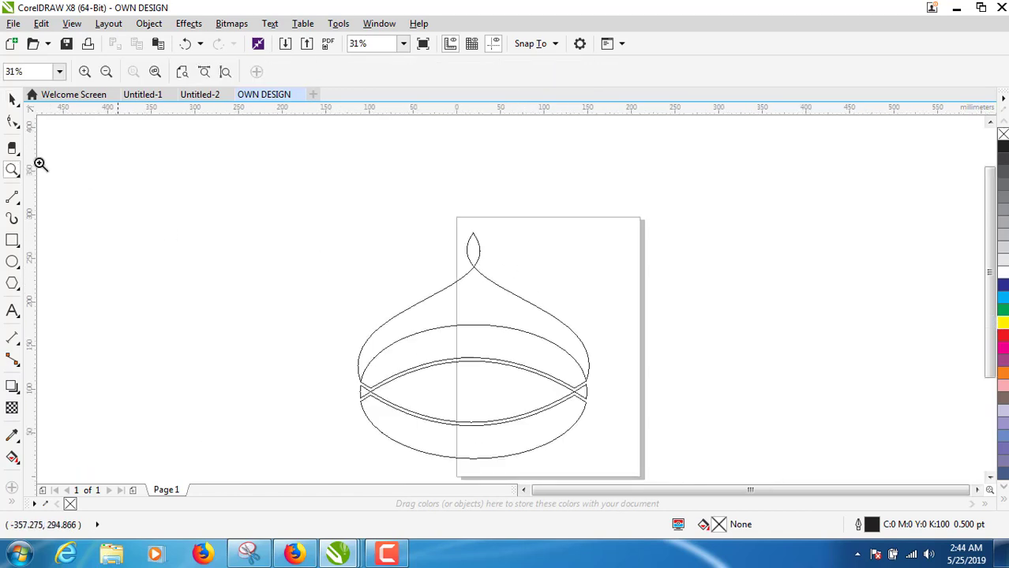
click(12, 99)
click(49, 97)
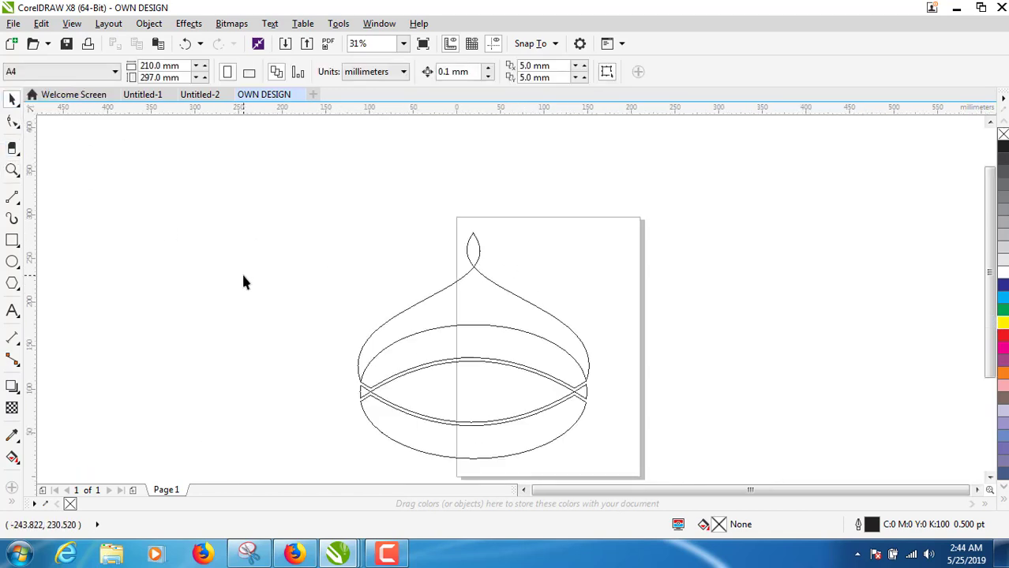
Step: Draw a small ellipse at the band's left end
click(17, 268)
click(44, 261)
drag(348, 372, 357, 382)
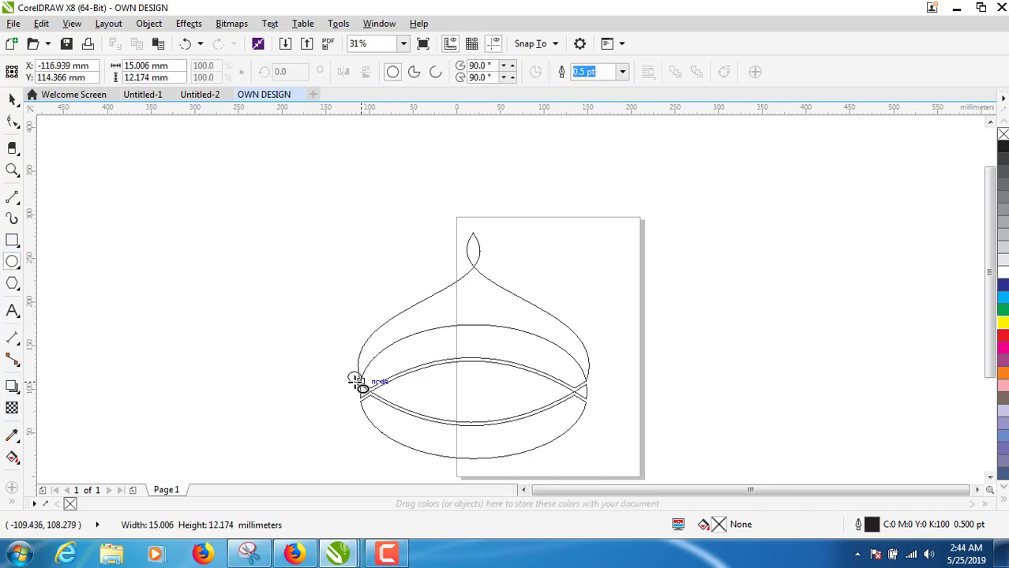
drag(354, 378, 356, 379)
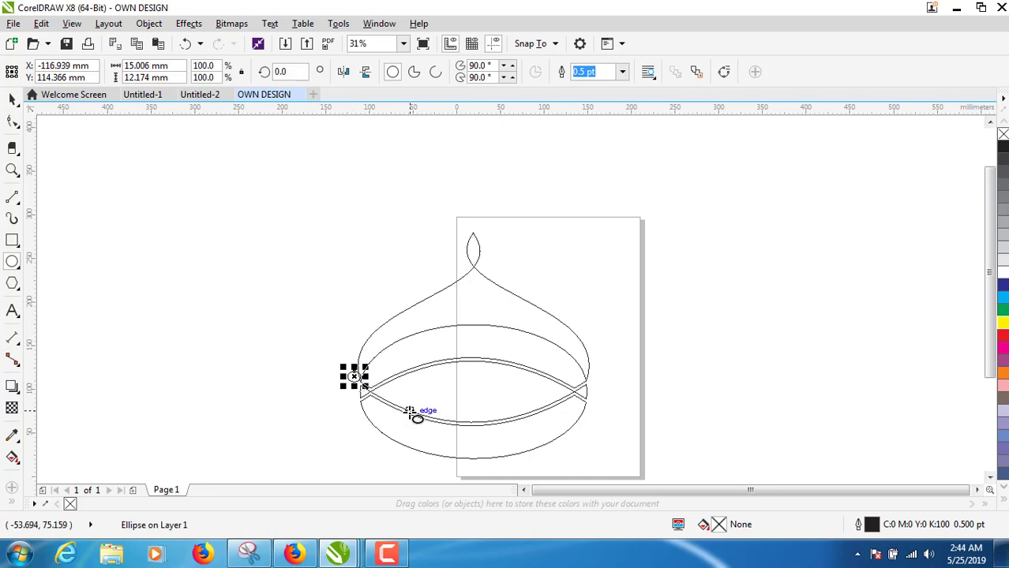
Step: Zoom in on the small ellipse and the dome's curve end
key(z)
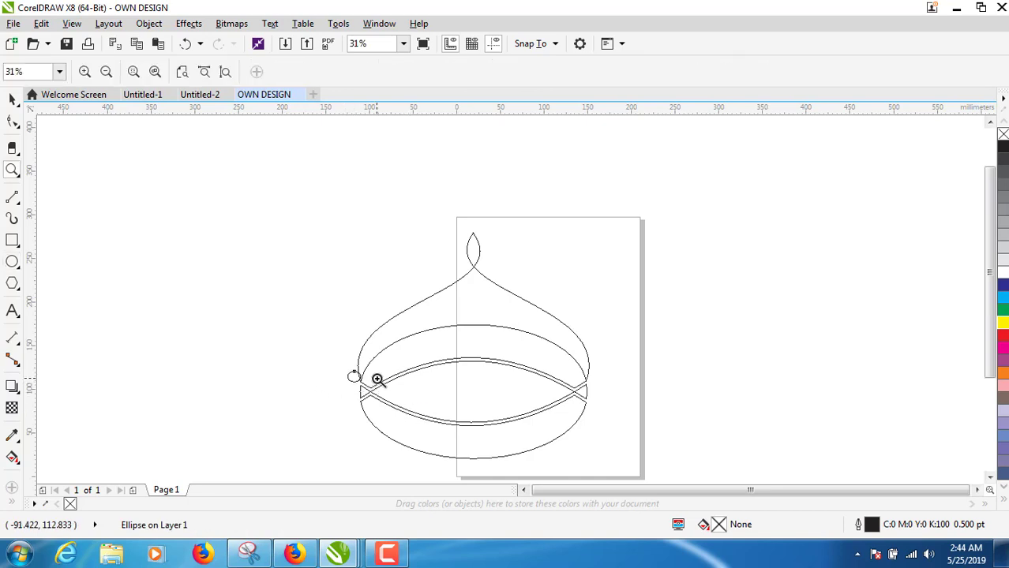
click(378, 378)
click(481, 300)
drag(483, 306, 323, 398)
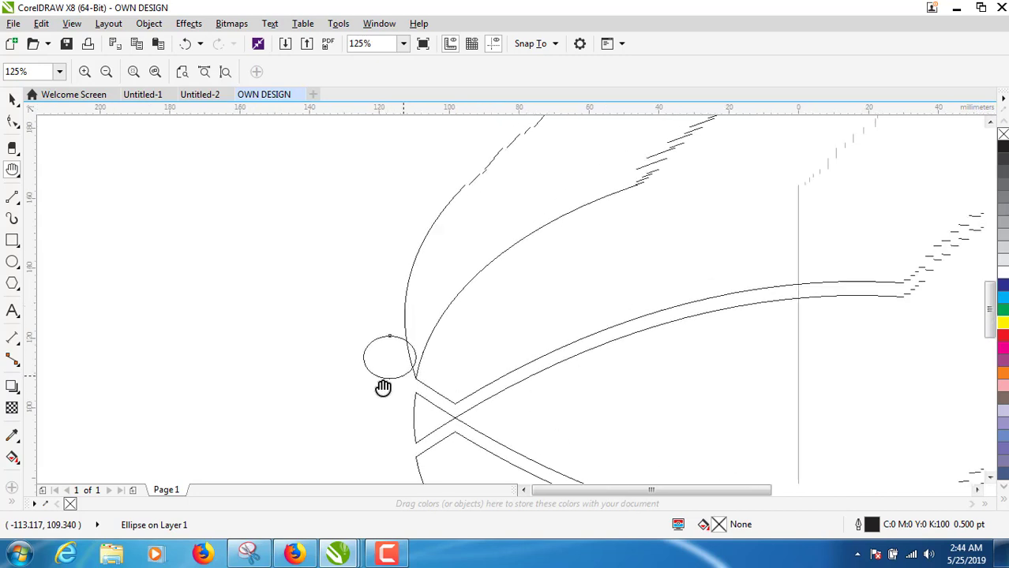
Step: Resize the small ellipse to a 5 mm by 5 mm circle
click(11, 99)
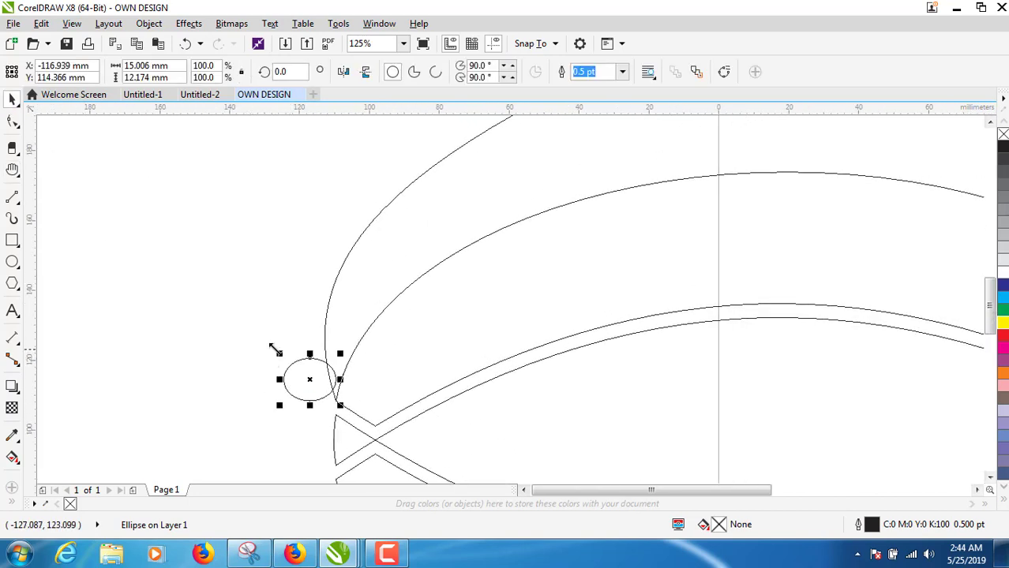
drag(275, 350, 283, 358)
text(12.6)
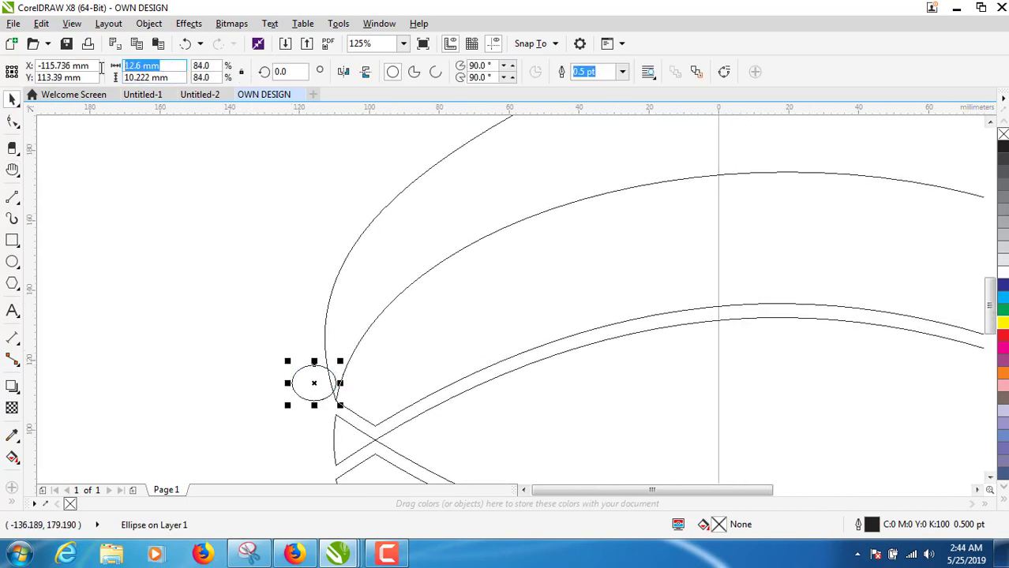
text(5)
key(Tab)
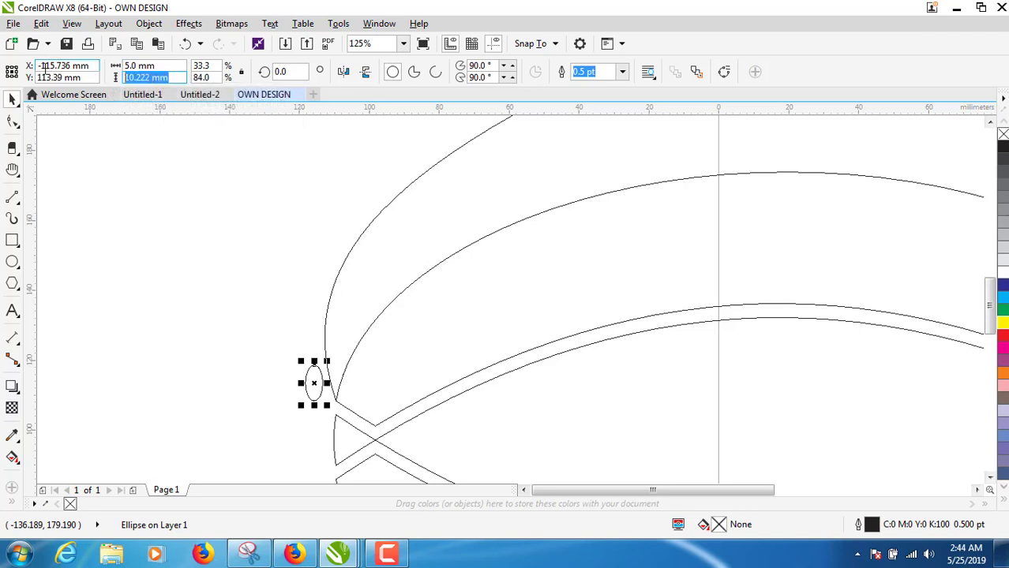
text(5)
key(Return)
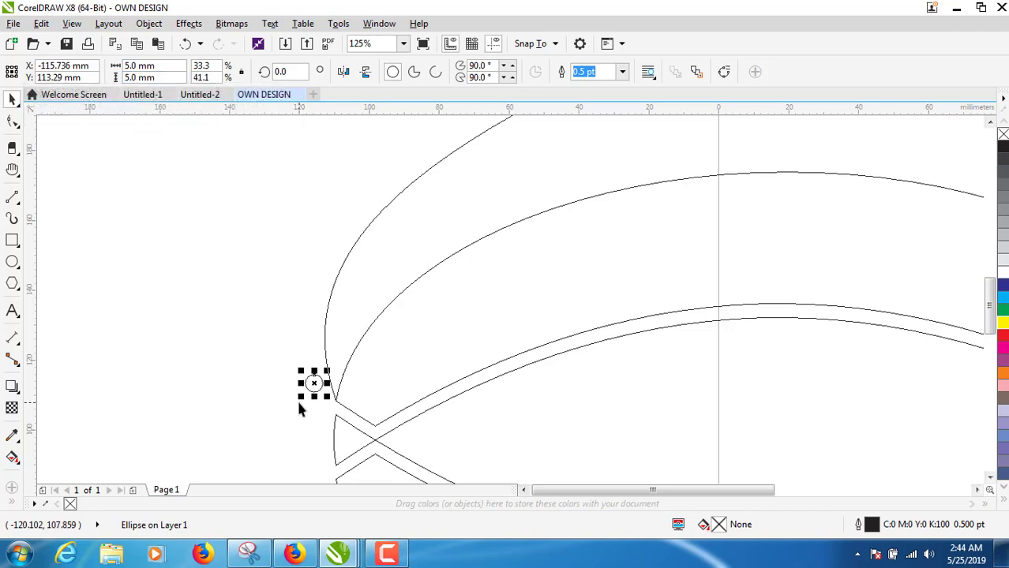
Step: Move and nudge the 5 mm circle onto the dome's lower-left curve end
drag(314, 384, 320, 390)
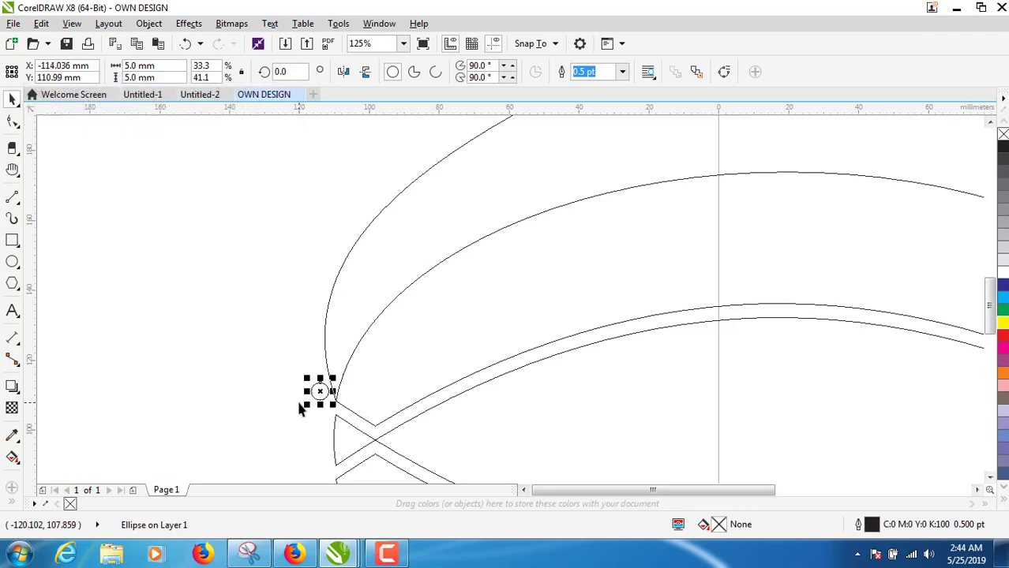
key(Right)
key(Down)
key(Down)
key(Down)
scroll(299, 408, up, 2)
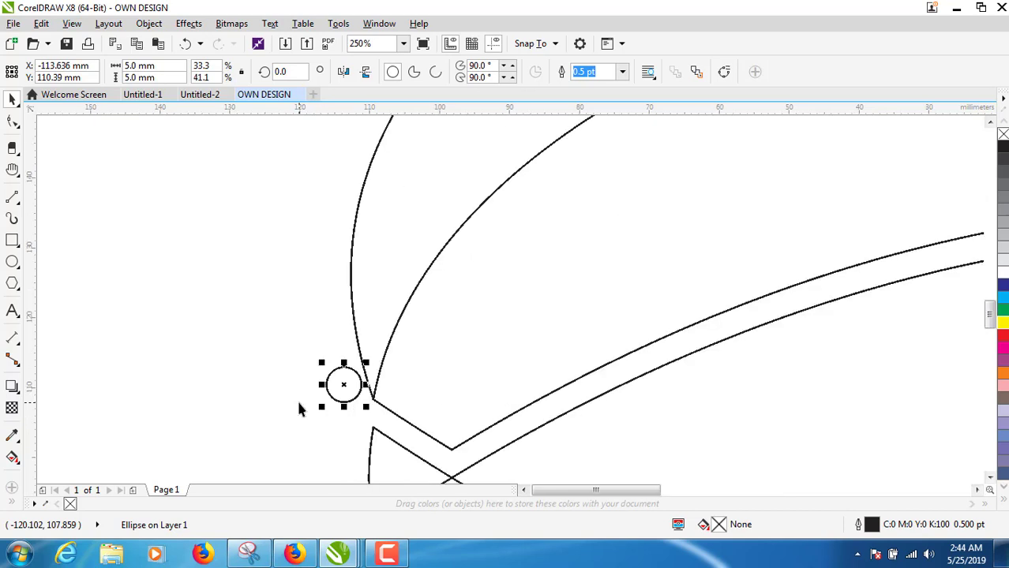
key(Right)
key(Right)
key(Right)
key(Right)
key(Right)
key(Right)
key(Down)
key(Down)
key(Down)
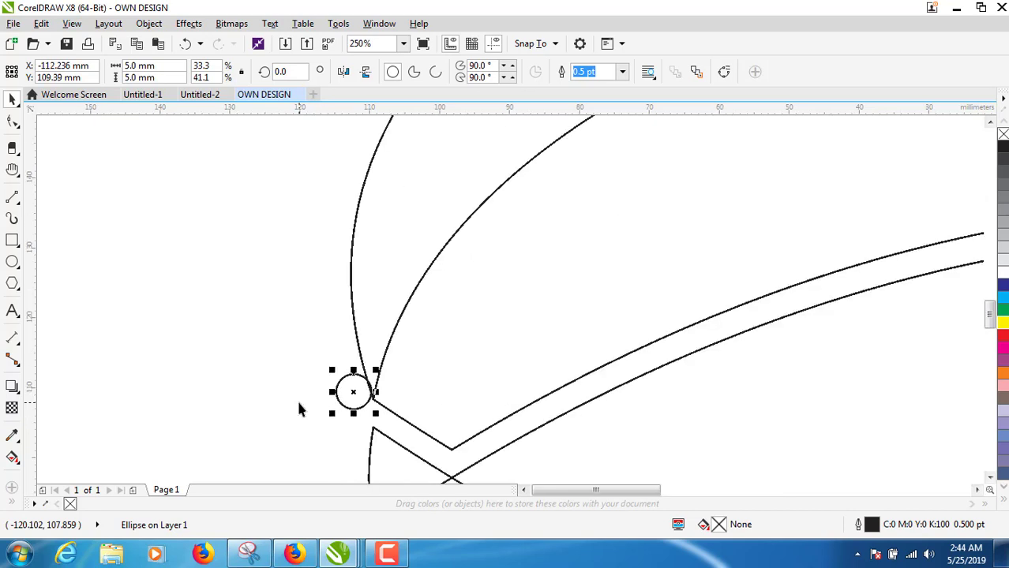
key(Down)
key(Down)
key(Down)
key(Down)
key(Down)
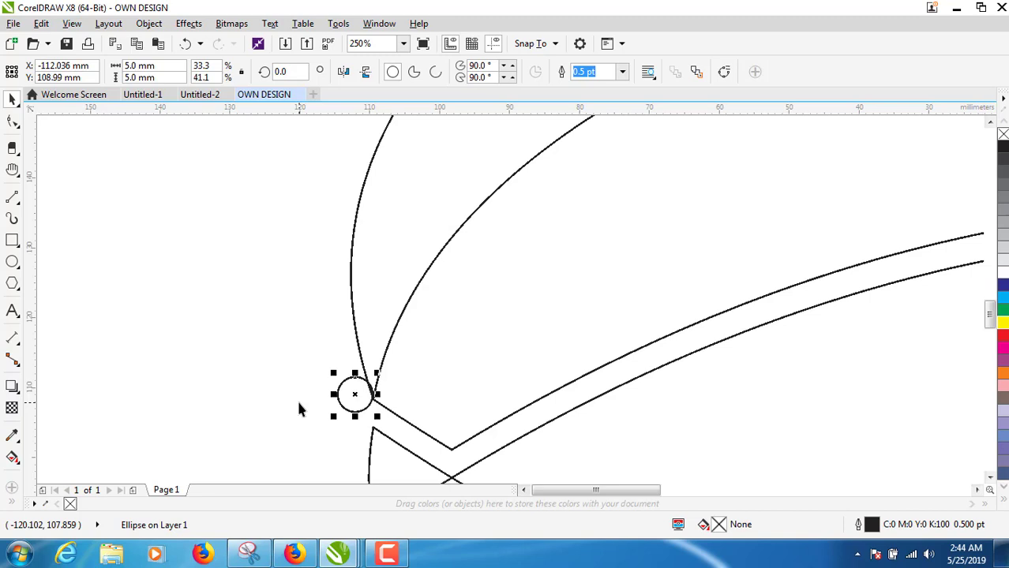
key(Down)
key(Down)
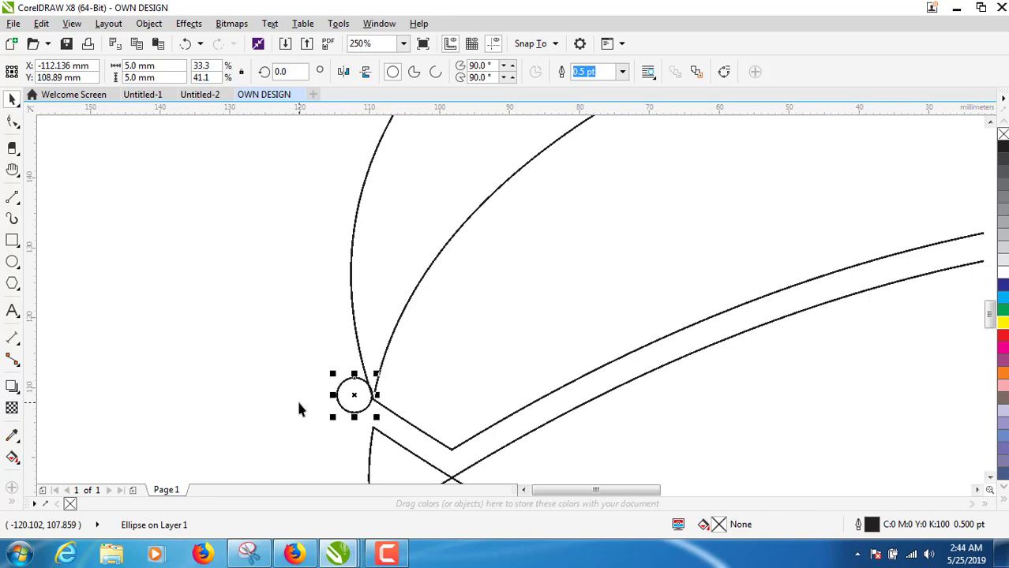
click(298, 406)
click(352, 397)
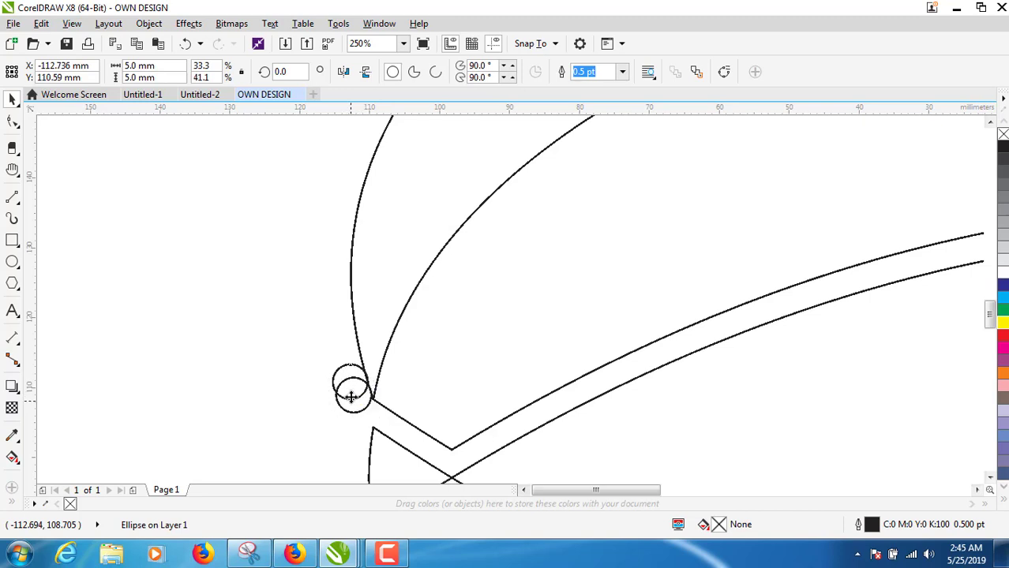
Step: Stack overlapping 5 mm circle copies straight up the lower part of the dome's left side
drag(352, 396, 348, 377)
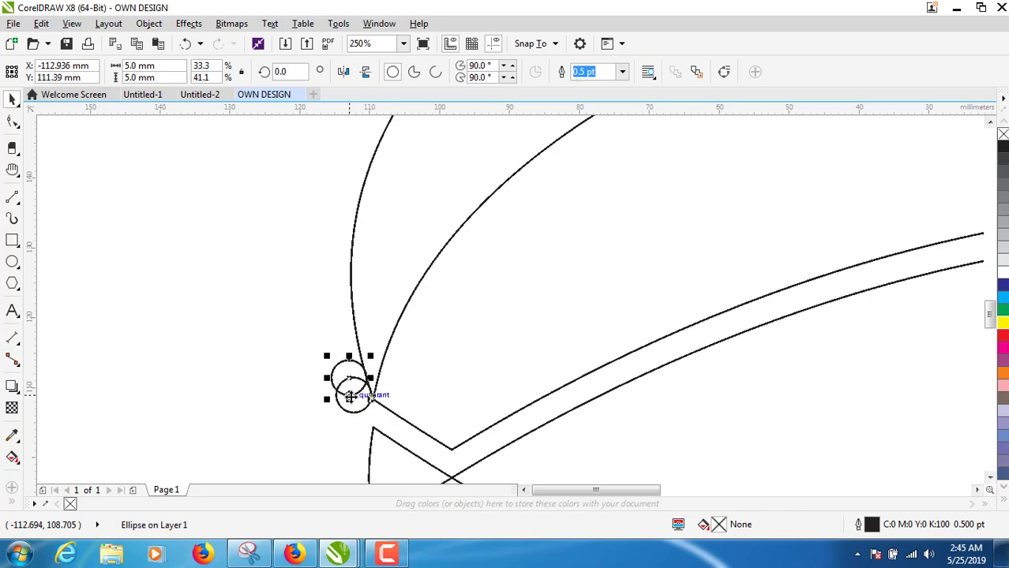
key(Left)
key(Left)
key(Left)
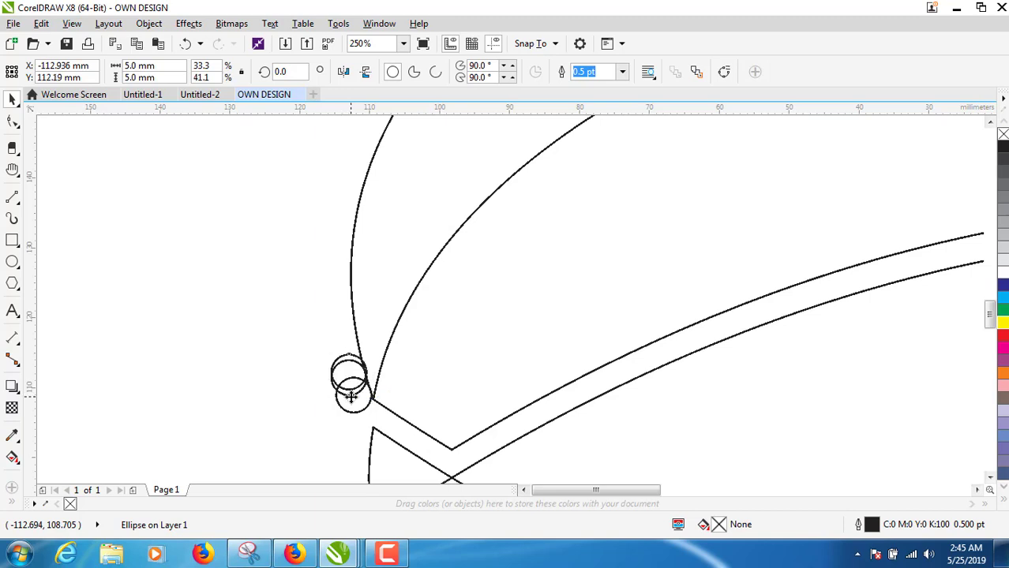
key(Up)
key(Up)
key(Up)
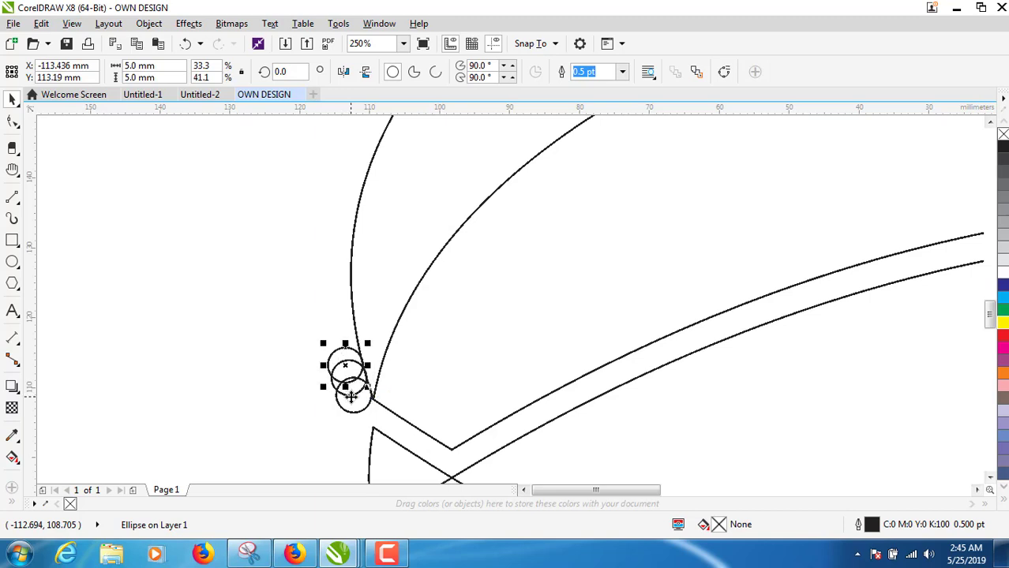
key(KP_Add)
key(shift+Up)
key(shift+Up)
key(KP_Add)
key(shift+Up)
key(shift+Up)
key(KP_Add)
key(shift+Up)
key(shift+Up)
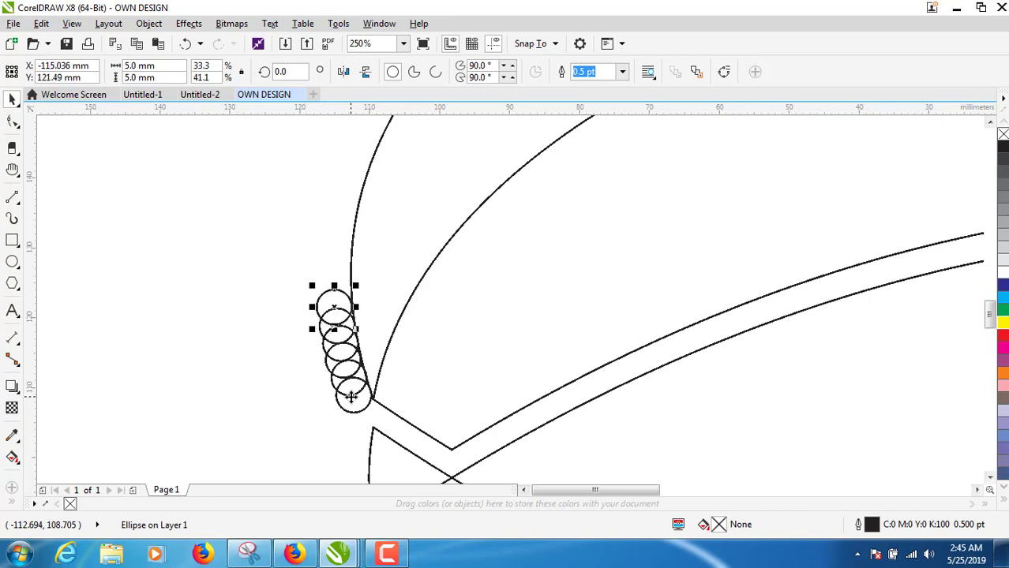
key(KP_Add)
key(shift+Up)
key(shift+Up)
key(KP_Add)
key(shift+Up)
key(shift+Up)
key(KP_Add)
key(shift+Up)
key(shift+Up)
key(KP_Add)
key(shift+Up)
key(shift+Up)
key(KP_Add)
key(shift+Up)
key(shift+Up)
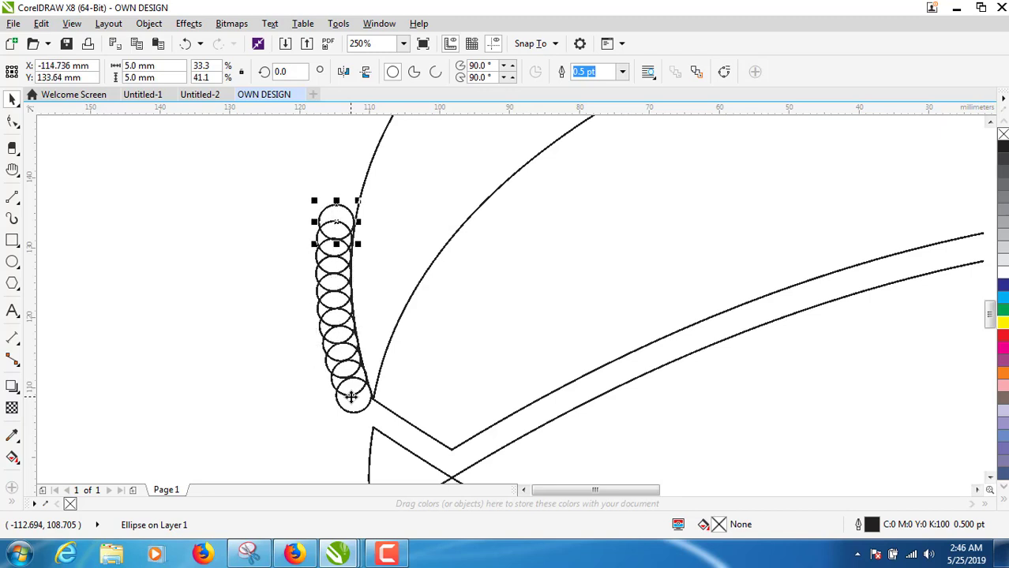
key(KP_Add)
key(shift+Up)
key(shift+Up)
key(KP_Add)
key(shift+Up)
key(shift+Up)
key(KP_Add)
key(shift+Up)
key(shift+Up)
key(KP_Add)
key(shift+Up)
key(shift+Up)
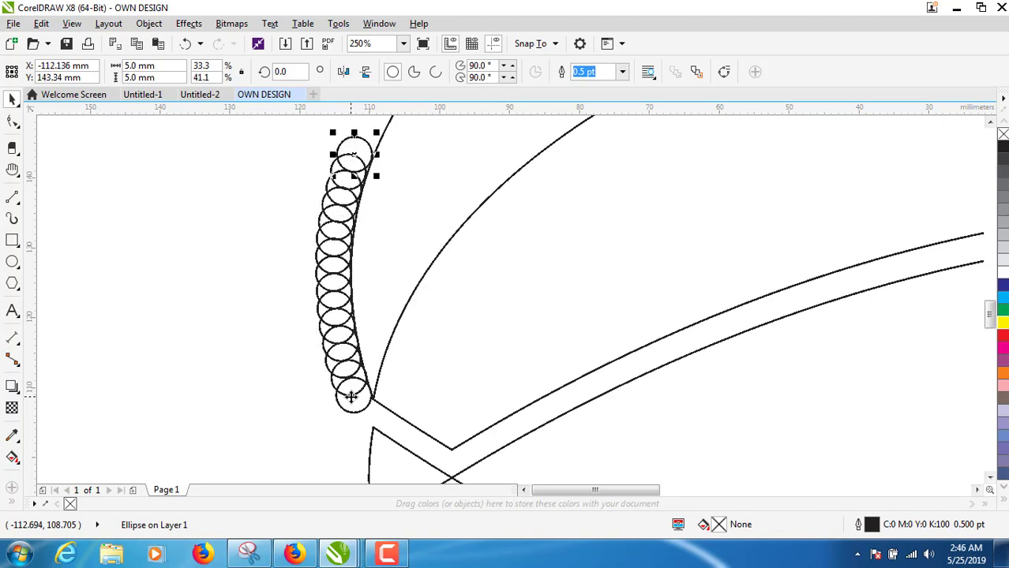
key(KP_Add)
key(shift+Up)
key(shift+Up)
drag(445, 199, 355, 434)
Step: Continue the bead chain diagonally up and rightward along the dome's left curve
key(KP_Add)
key(shift+Up)
key(shift+Up)
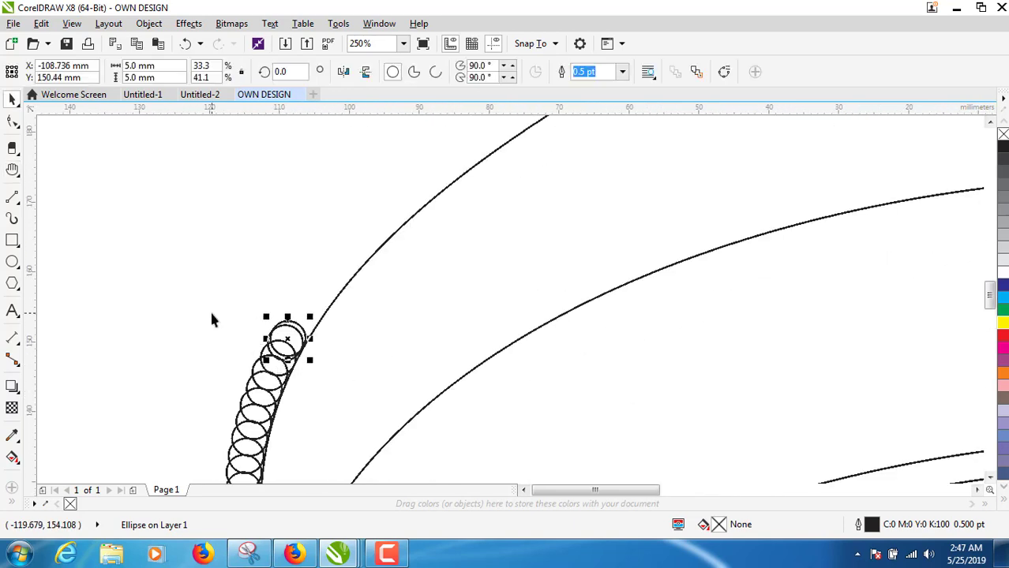
key(KP_Add)
key(shift+Up)
key(shift+Up)
key(shift+Right)
key(KP_Add)
key(shift+Up)
key(shift+Up)
key(shift+Right)
key(KP_Add)
key(shift+Up)
key(shift+Up)
key(shift+Right)
key(KP_Add)
key(shift+Up)
key(shift+Up)
key(shift+Right)
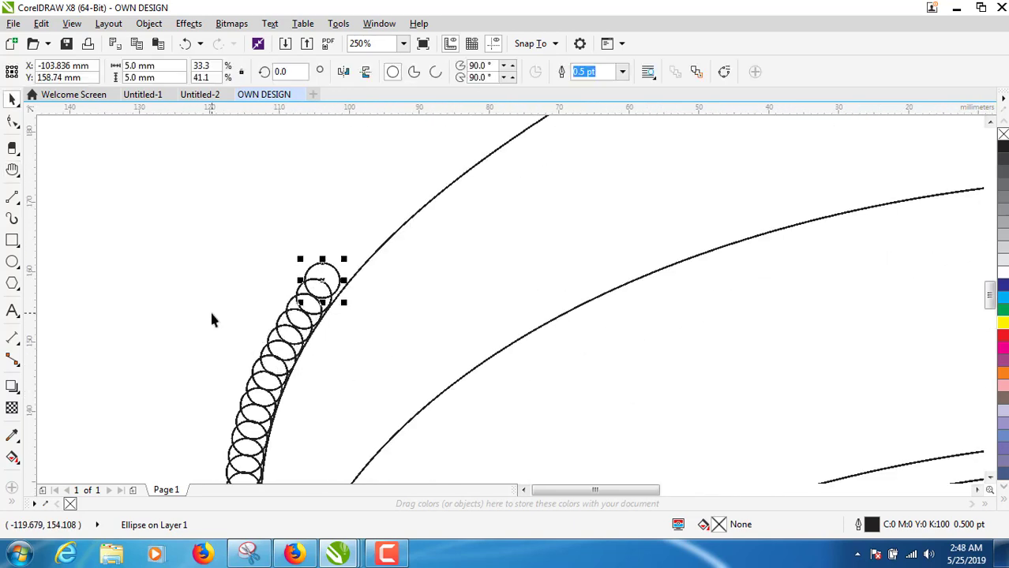
key(KP_Add)
key(shift+Up)
key(shift+Right)
key(KP_Add)
key(shift+Up)
key(shift+Right)
key(KP_Add)
key(shift+Up)
key(shift+Right)
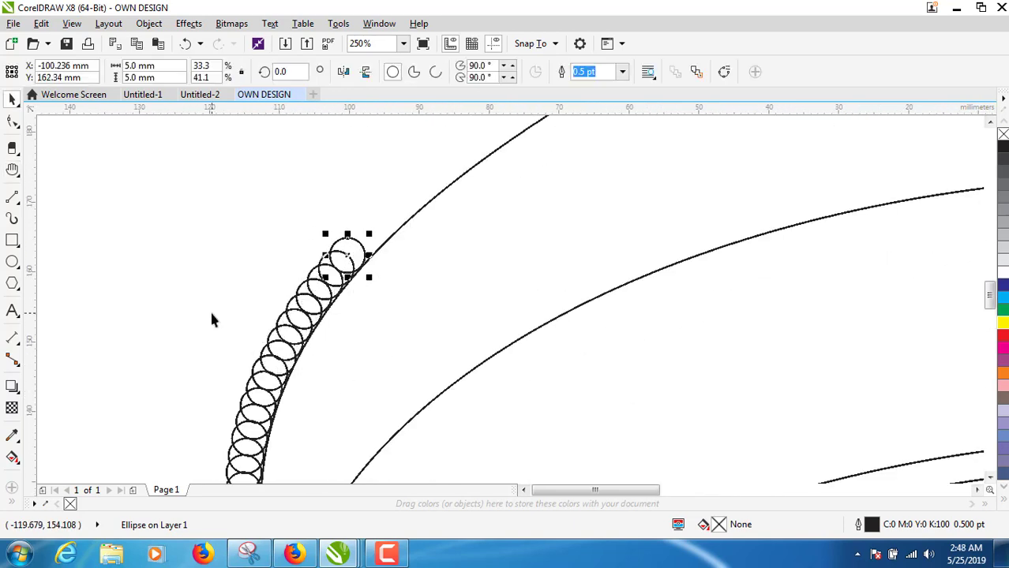
key(KP_Add)
key(shift+Up)
key(shift+Right)
key(KP_Add)
key(shift+Up)
key(shift+Right)
key(KP_Add)
key(shift+Up)
key(shift+Right)
key(KP_Add)
key(shift+Up)
key(shift+Right)
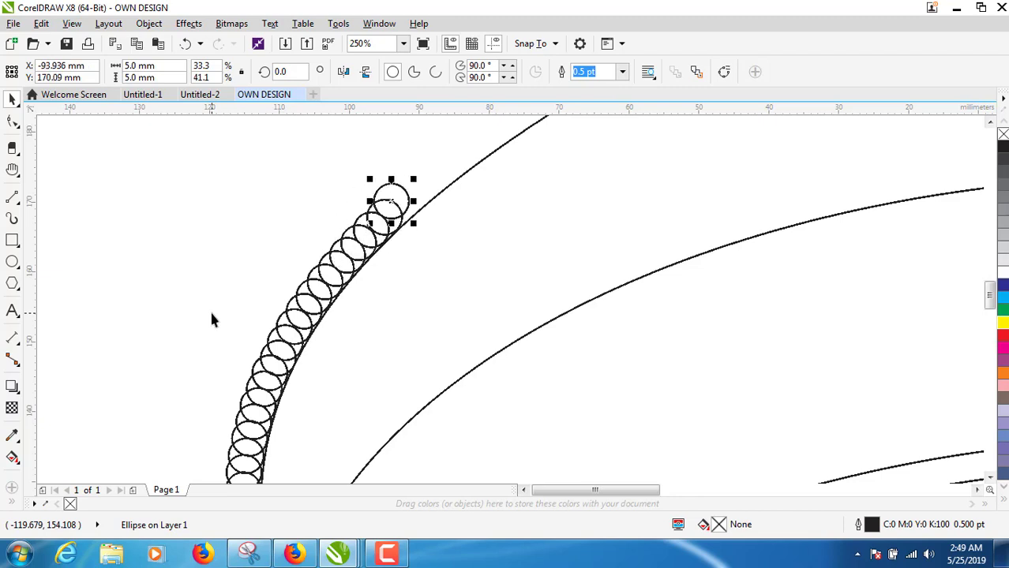
key(KP_Add)
key(shift+Up)
key(shift+Right)
key(KP_Add)
key(shift+Up)
key(shift+Right)
key(KP_Add)
key(shift+Up)
key(shift+Right)
key(KP_Add)
key(shift+Up)
key(shift+Right)
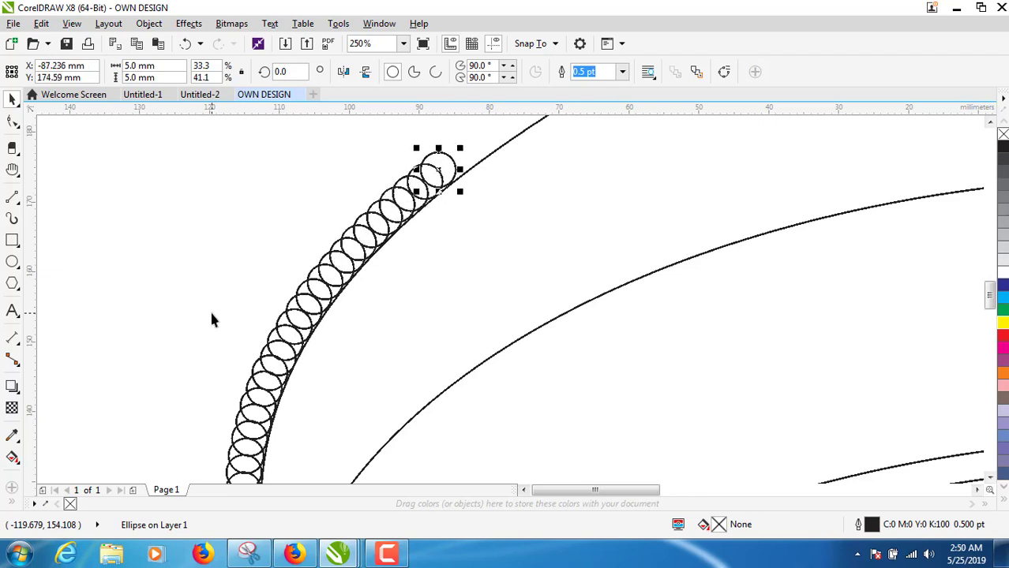
key(KP_Add)
key(shift+Up)
key(shift+Right)
key(KP_Add)
key(shift+Up)
key(shift+Right)
click(18, 105)
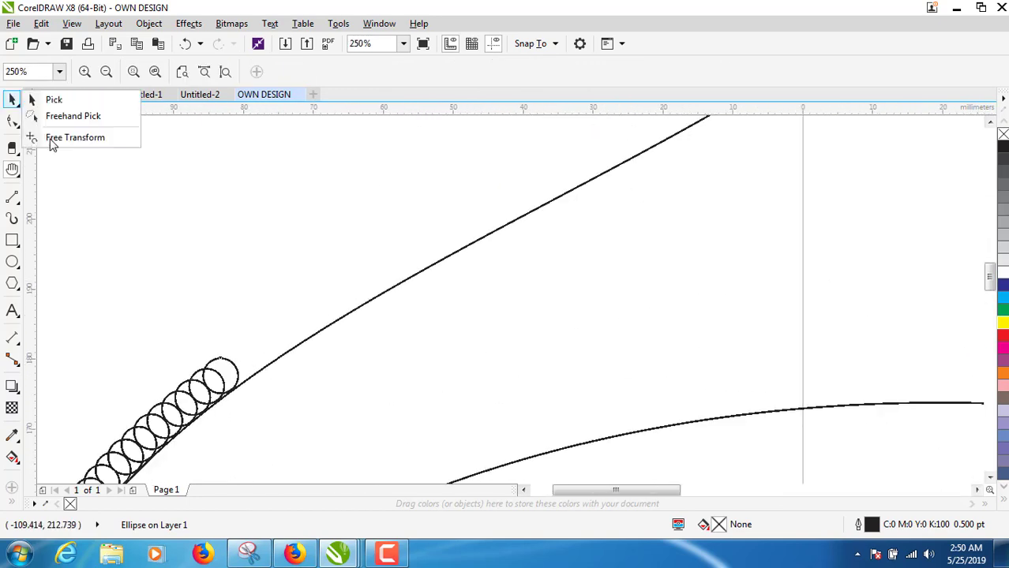
click(53, 99)
key(KP_Add)
key(shift+Up)
key(shift+Right)
key(KP_Add)
key(shift+Up)
key(shift+Right)
key(KP_Add)
key(shift+Up)
key(shift+Right)
key(KP_Add)
key(shift+Up)
key(shift+Right)
key(KP_Add)
key(shift+Up)
key(shift+Right)
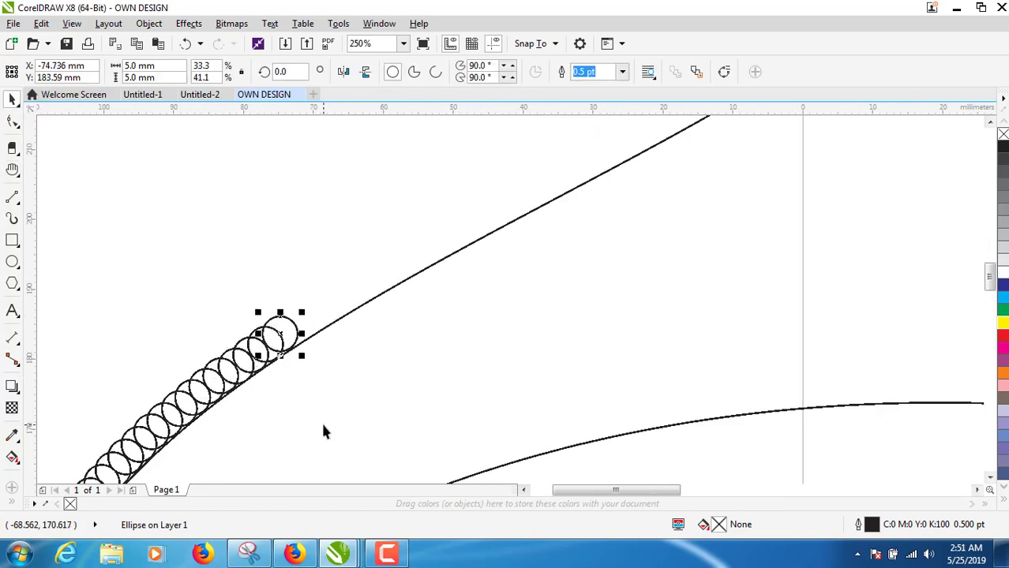
key(KP_Add)
key(shift+Up)
key(shift+Right)
key(KP_Add)
key(shift+Up)
key(shift+Right)
key(KP_Add)
key(shift+Up)
key(shift+Right)
key(KP_Add)
key(shift+Up)
key(shift+Right)
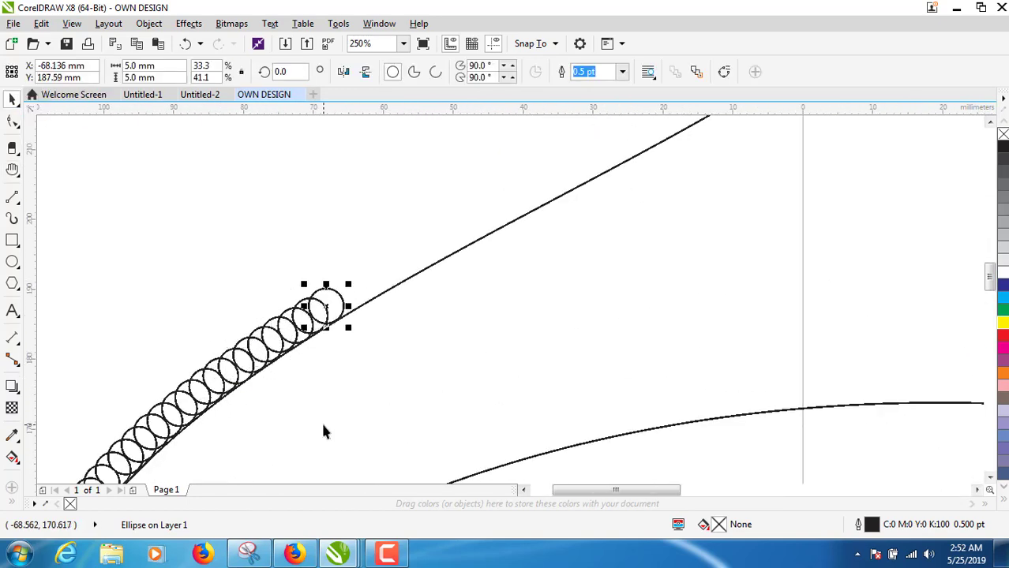
key(KP_Add)
key(shift+Up)
key(shift+Right)
key(KP_Add)
key(shift+Up)
key(shift+Right)
key(KP_Add)
key(shift+Up)
key(shift+Right)
key(KP_Add)
key(shift+Up)
key(shift+Right)
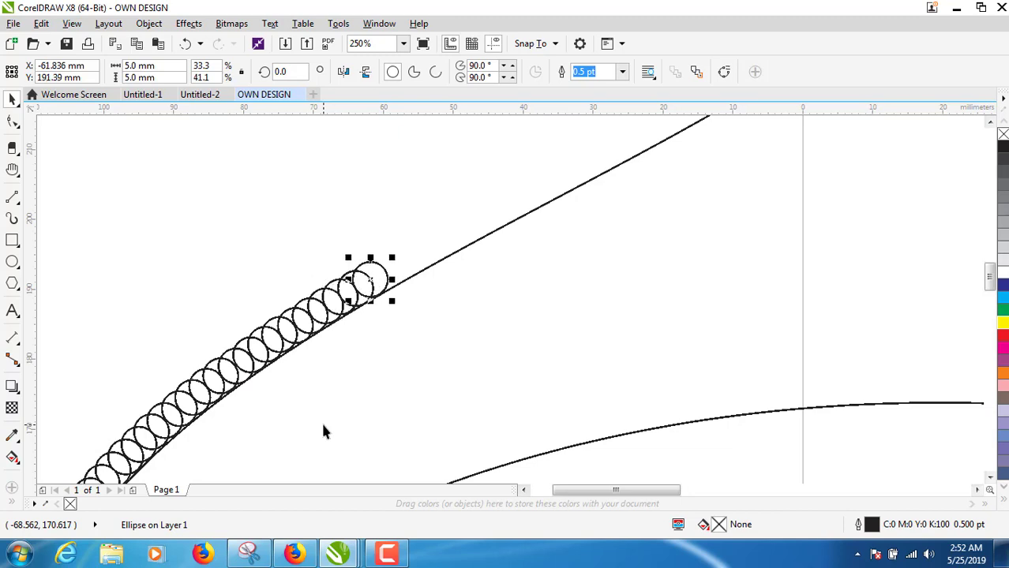
key(KP_Add)
key(shift+Up)
key(shift+Right)
key(KP_Add)
key(shift+Up)
key(shift+Right)
key(KP_Add)
key(shift+Up)
key(shift+Right)
key(KP_Add)
key(shift+Up)
key(shift+Right)
key(KP_Add)
key(shift+Up)
key(shift+Right)
key(KP_Add)
key(shift+Up)
key(shift+Right)
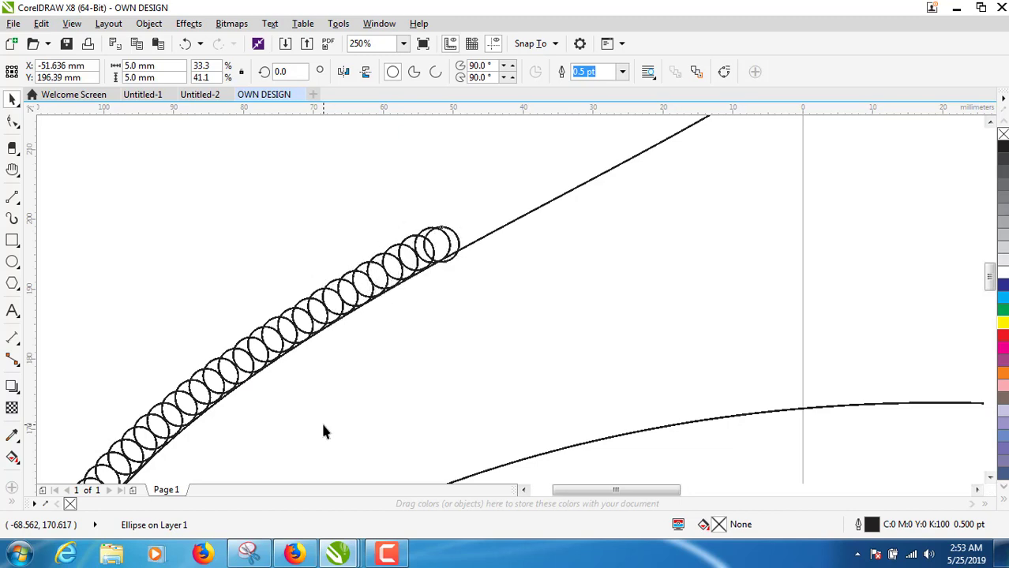
key(KP_Add)
key(shift+Up)
key(shift+Right)
key(KP_Add)
key(shift+Up)
key(shift+Right)
key(KP_Add)
key(shift+Up)
key(shift+Right)
key(KP_Add)
key(shift+Up)
key(shift+Right)
key(KP_Add)
key(shift+Up)
key(shift+Right)
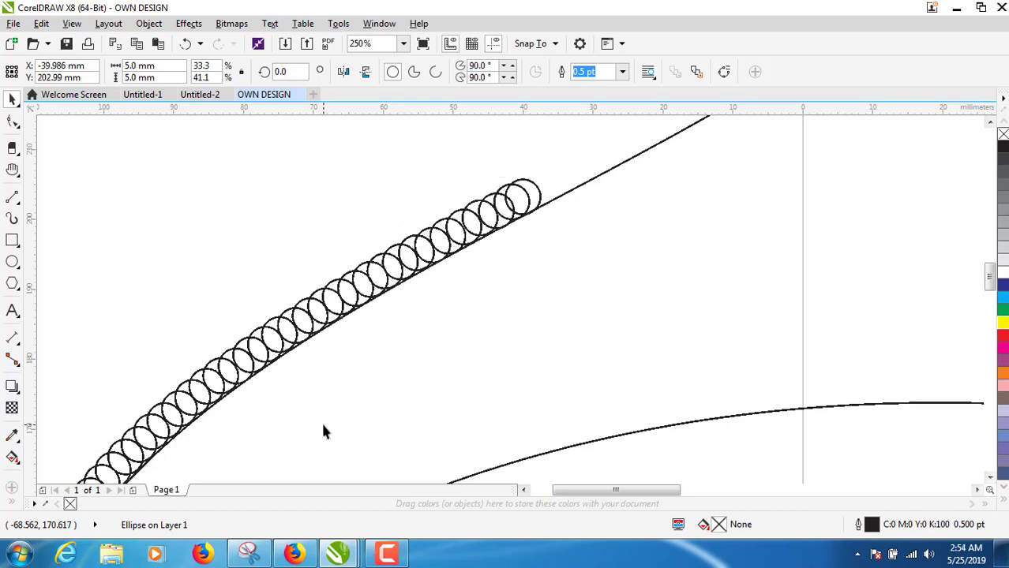
key(KP_Add)
key(shift+Up)
key(shift+Right)
key(KP_Add)
key(shift+Up)
key(shift+Right)
key(KP_Add)
key(shift+Up)
key(shift+Right)
key(KP_Add)
key(shift+Up)
key(shift+Right)
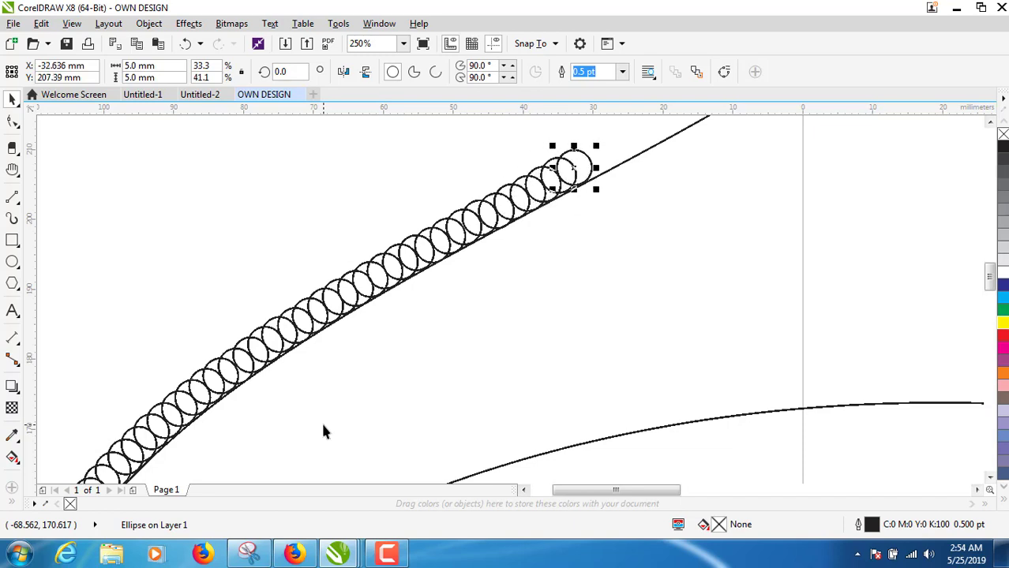
key(KP_Add)
key(shift+Up)
key(shift+Right)
key(KP_Add)
key(shift+Up)
key(shift+Right)
key(KP_Add)
key(shift+Up)
key(shift+Right)
key(KP_Add)
key(shift+Up)
key(shift+Right)
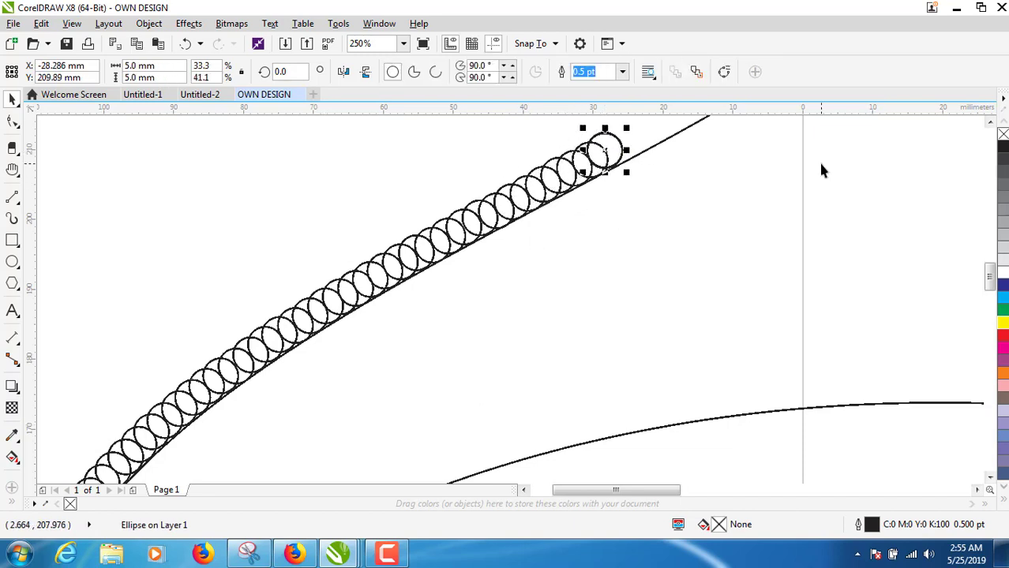
key(KP_Add)
key(shift+Up)
key(shift+Right)
Step: Add the final beads along the upper curve until the chain nearly reaches the pointed tip
key(KP_Add)
key(shift+Up)
key(shift+Right)
key(KP_Add)
key(shift+Up)
key(shift+Right)
key(KP_Add)
key(shift+Up)
key(shift+Right)
key(h)
mouse_move(818, 160)
mouse_down()
mouse_move(576, 368)
mouse_move(534, 384)
mouse_up()
key(space)
key(KP_Add)
key(shift+Up)
key(shift+Right)
key(KP_Add)
key(shift+Up)
key(shift+Right)
key(KP_Add)
key(shift+Up)
key(shift+Right)
key(KP_Add)
key(shift+Up)
key(shift+Right)
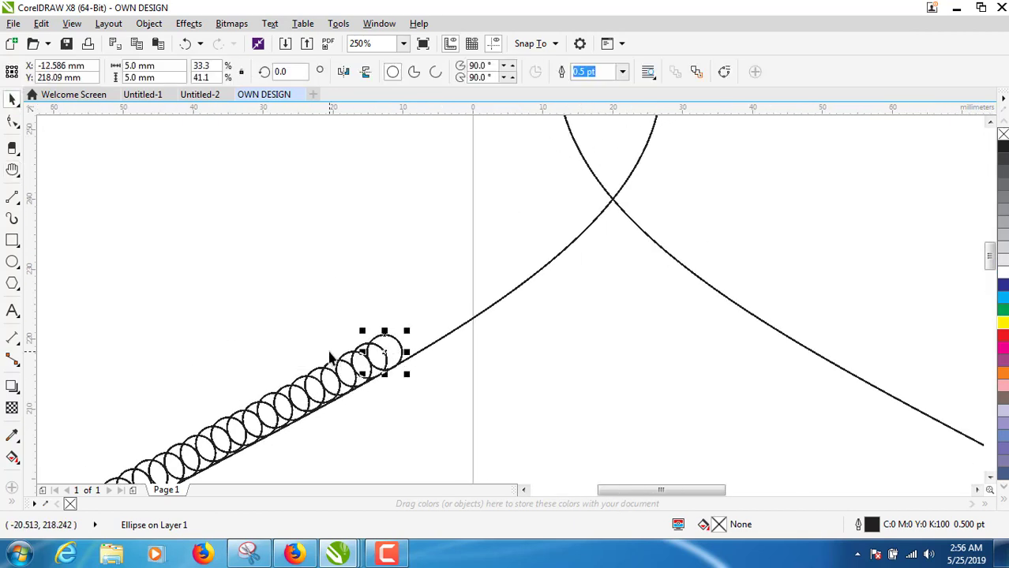
key(KP_Add)
key(shift+Up)
key(shift+Right)
key(KP_Add)
key(shift+Up)
key(shift+Right)
key(KP_Add)
key(shift+Up)
key(shift+Right)
key(KP_Add)
key(shift+Up)
key(shift+Right)
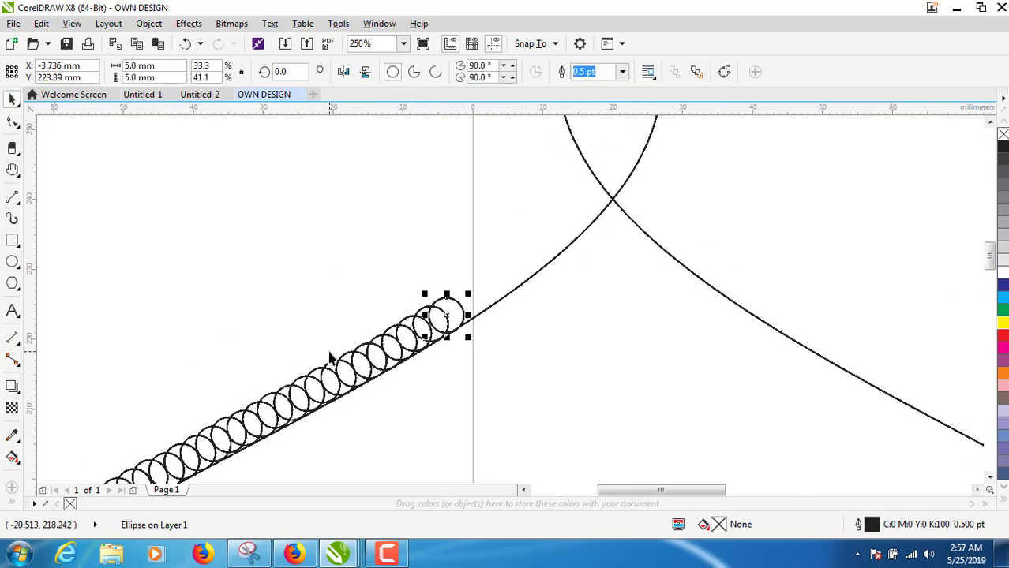
key(KP_Add)
key(shift+Up)
key(shift+Right)
key(KP_Add)
key(shift+Up)
key(shift+Right)
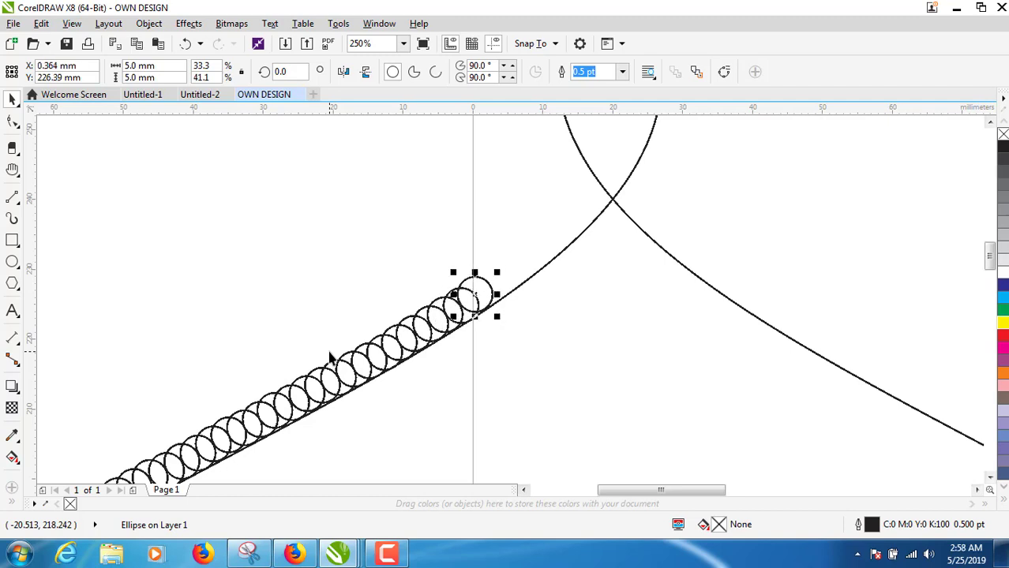
key(KP_Add)
key(shift+Up)
key(shift+Right)
key(KP_Add)
key(shift+Up)
key(shift+Right)
key(KP_Add)
key(shift+Up)
key(shift+Right)
key(KP_Add)
key(shift+Up)
key(shift+Right)
key(KP_Add)
key(shift+Up)
key(shift+Right)
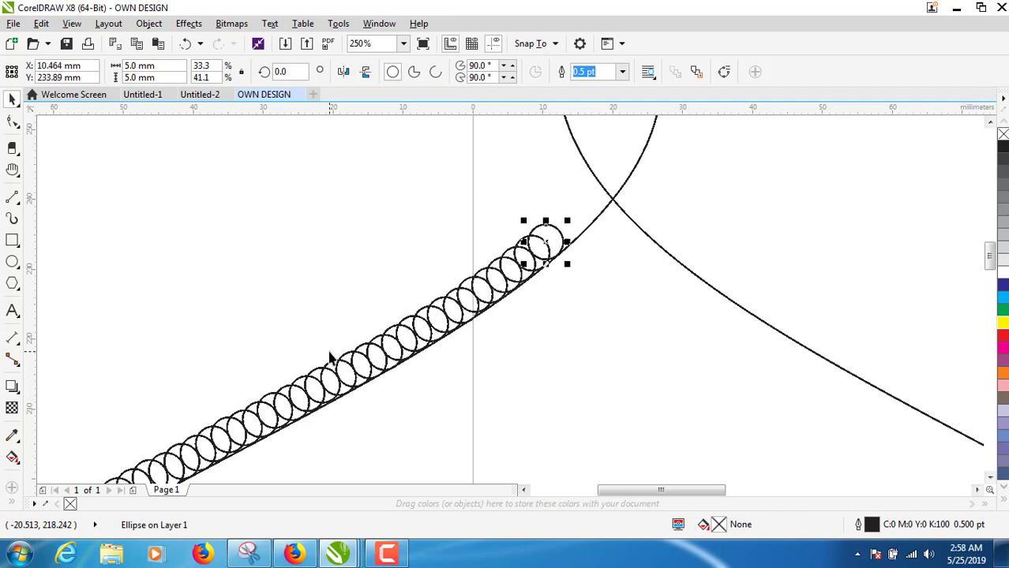
key(KP_Add)
key(shift+Up)
key(shift+Right)
key(KP_Add)
key(shift+Up)
key(shift+Right)
key(KP_Add)
key(shift+Up)
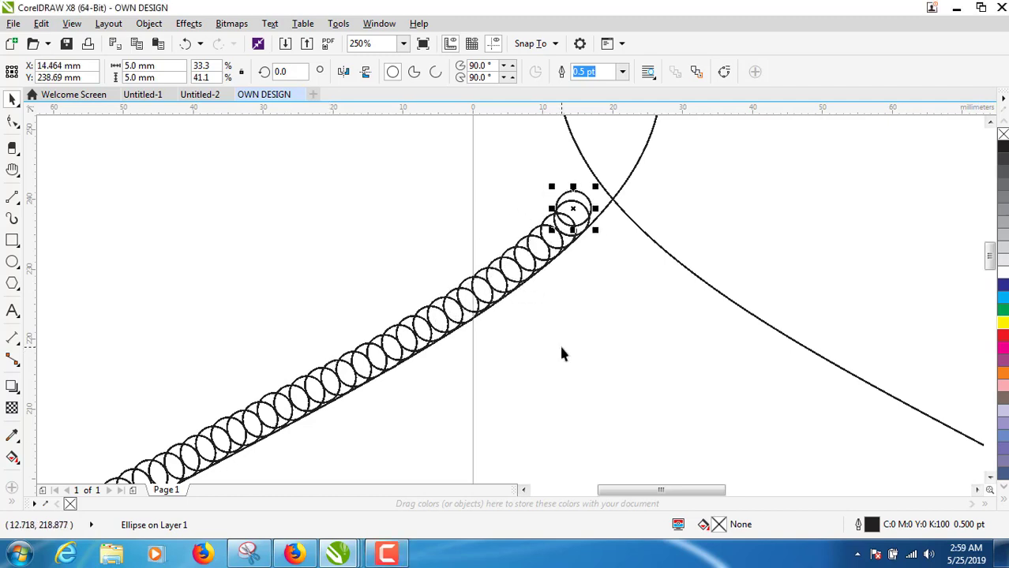
key(shift+Right)
Step: Nudge the topmost circle onto the curve near the dome tip, then zoom out
click(307, 235)
double_click(608, 202)
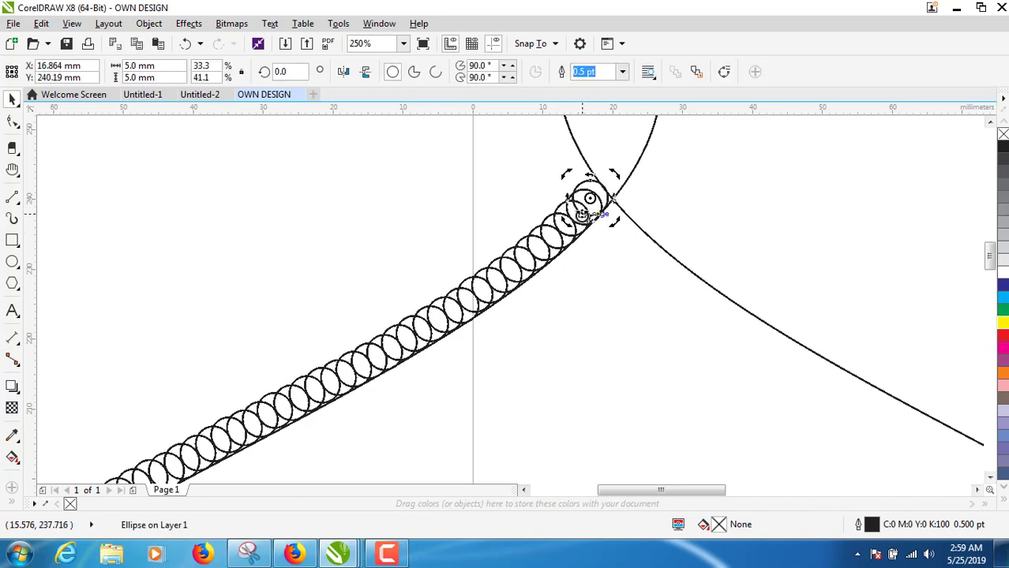
click(541, 198)
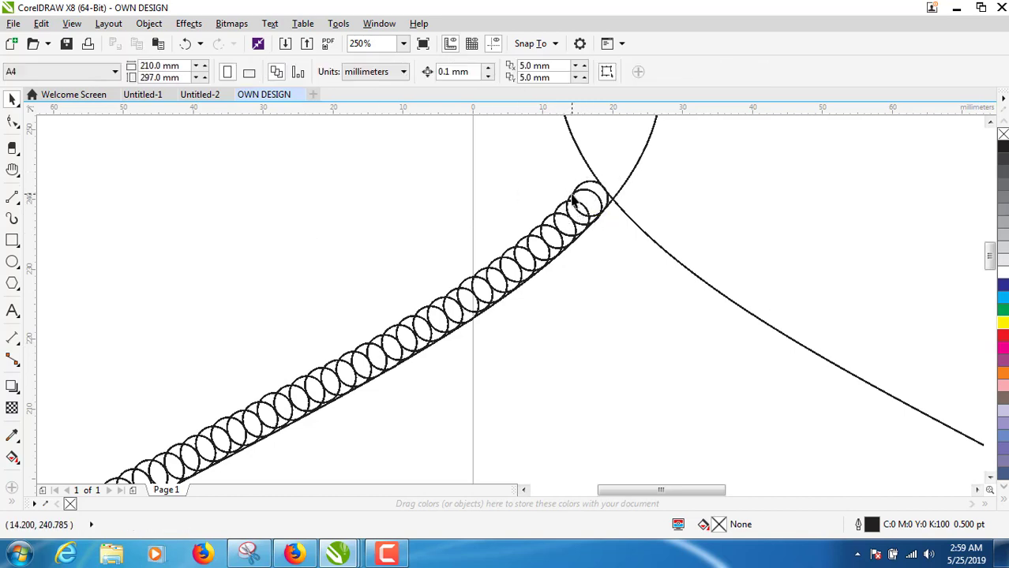
drag(580, 186, 574, 193)
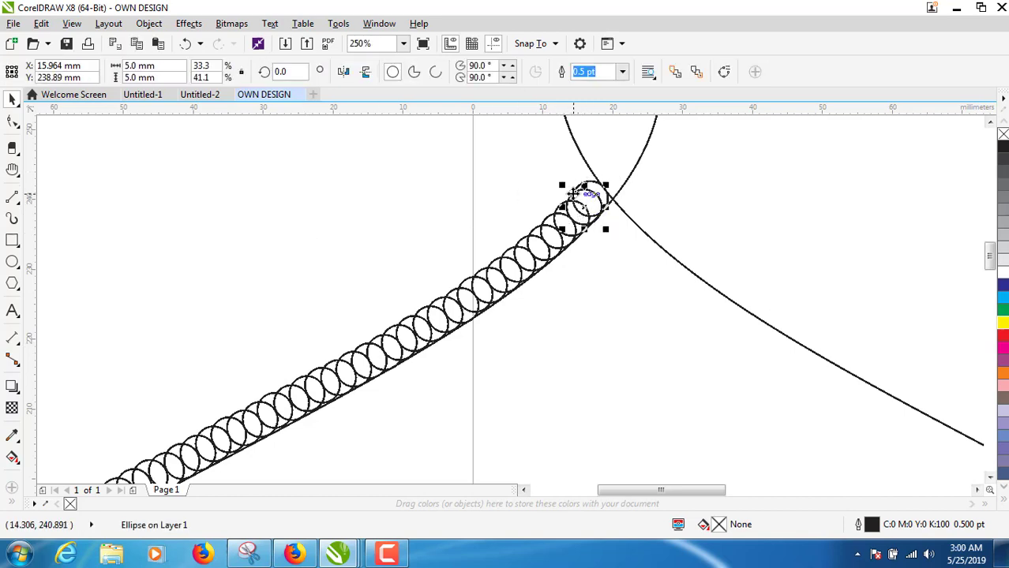
click(405, 167)
key(z)
key(F3)
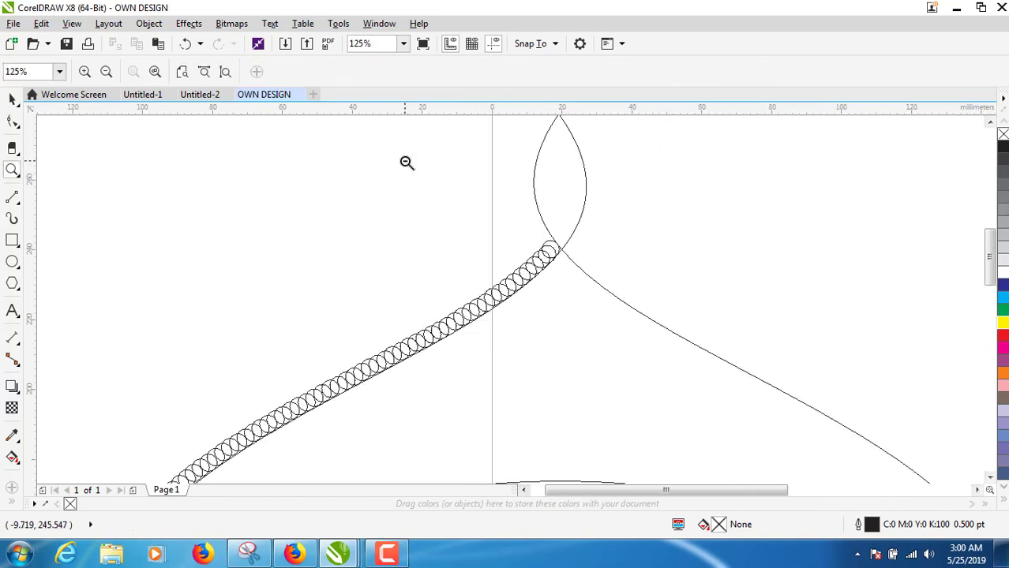
key(F3)
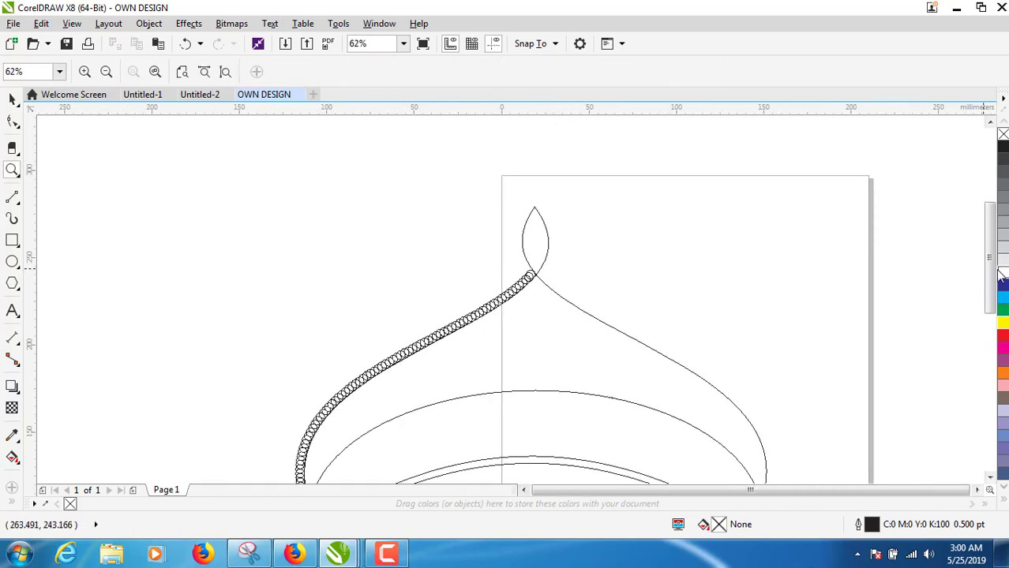
Step: Save the drawing as OWN DESIGN.cdr in Documents
click(11, 23)
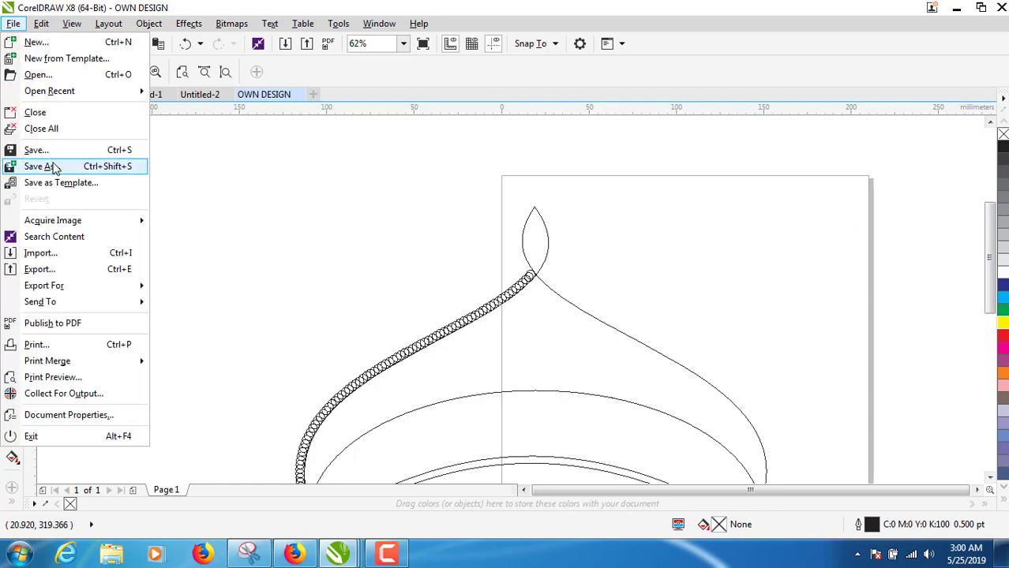
click(38, 165)
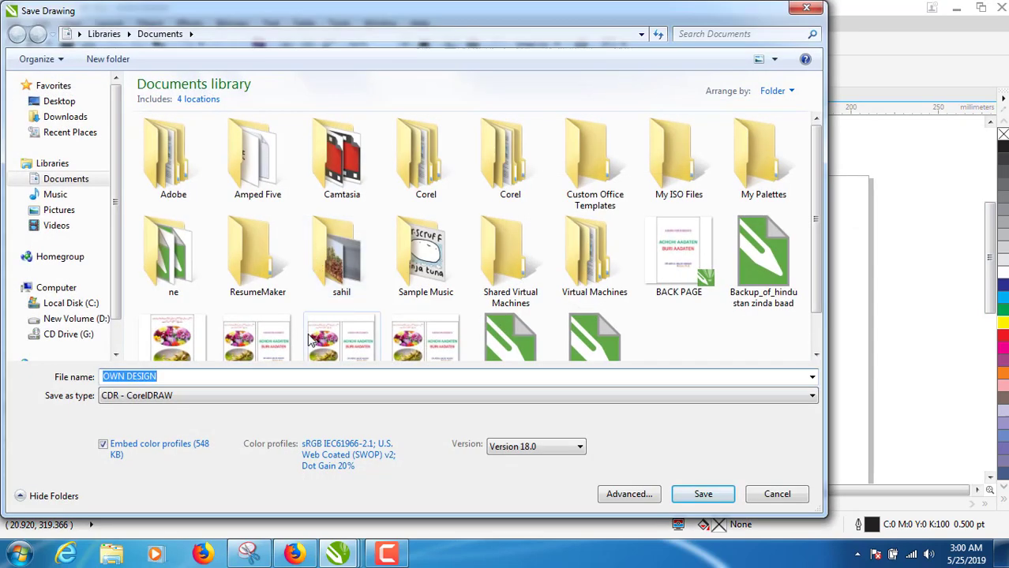
key(Return)
Step: Delete the teardrop tip curve at the top of the dome
key(z)
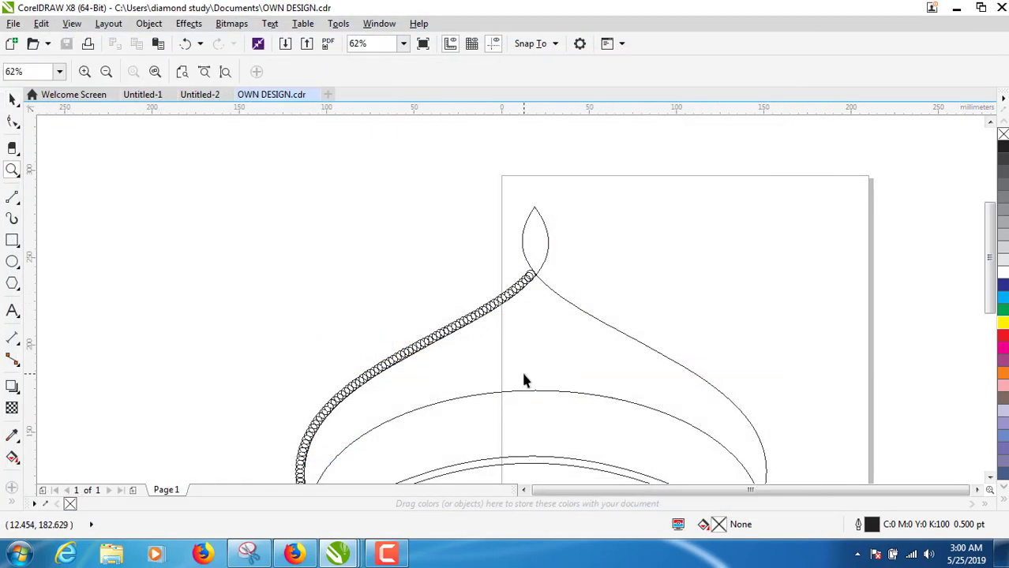
click(524, 381)
drag(387, 332, 502, 350)
shift+click(501, 350)
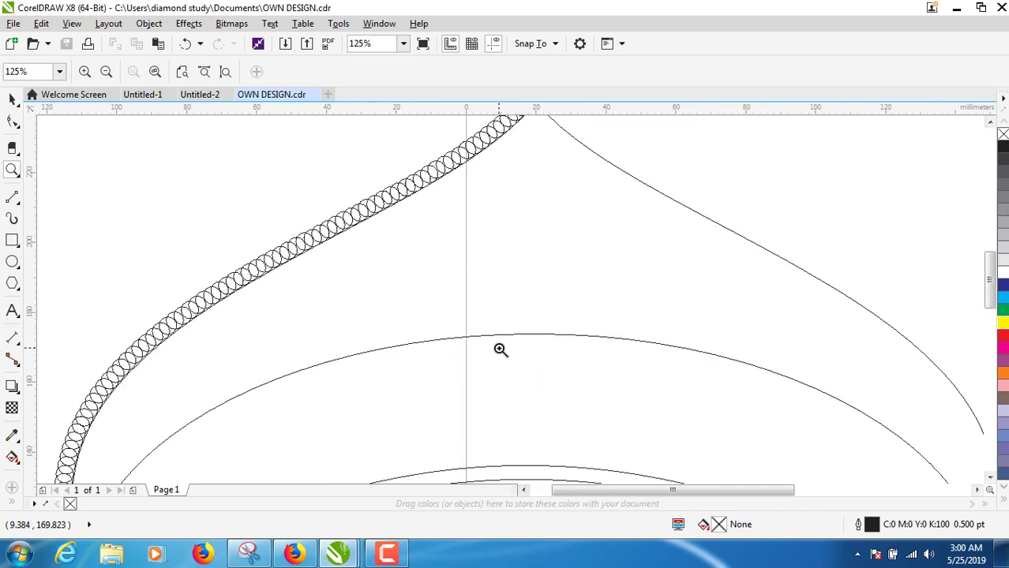
shift+click(500, 347)
click(12, 99)
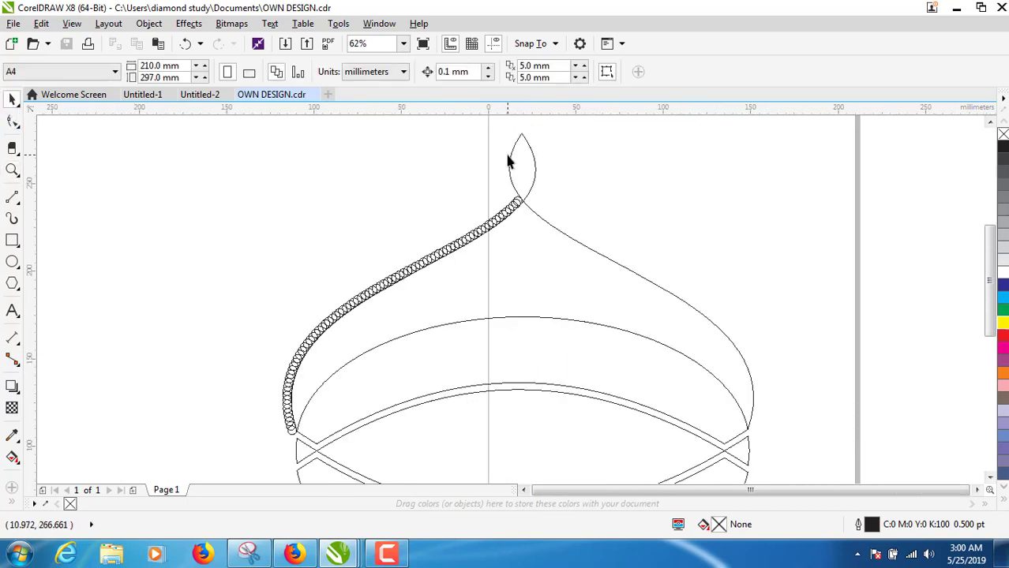
click(510, 160)
key(Delete)
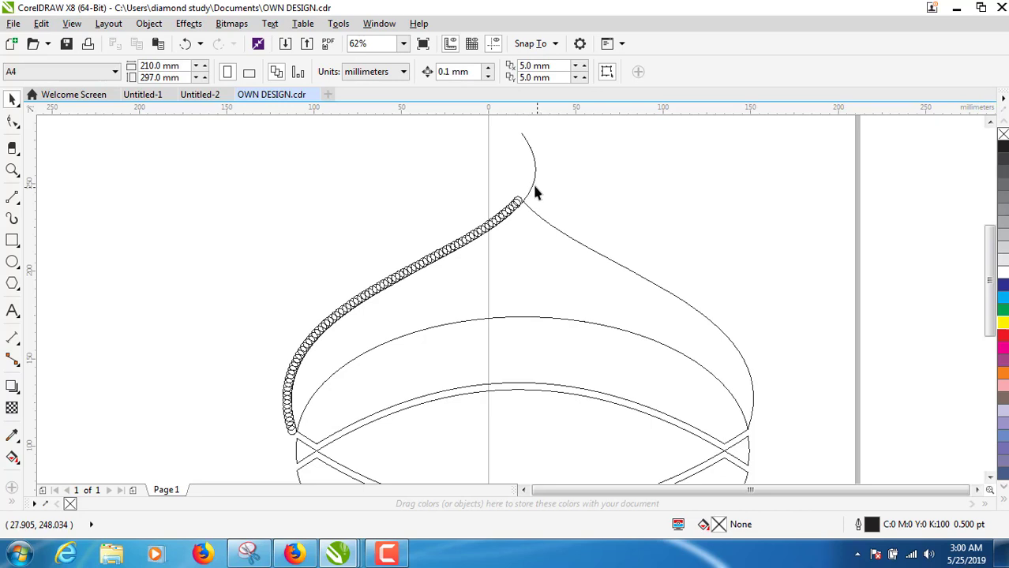
Step: Delete the dome's right-hand curve, keeping the beaded left curve
click(533, 184)
click(556, 222)
click(559, 231)
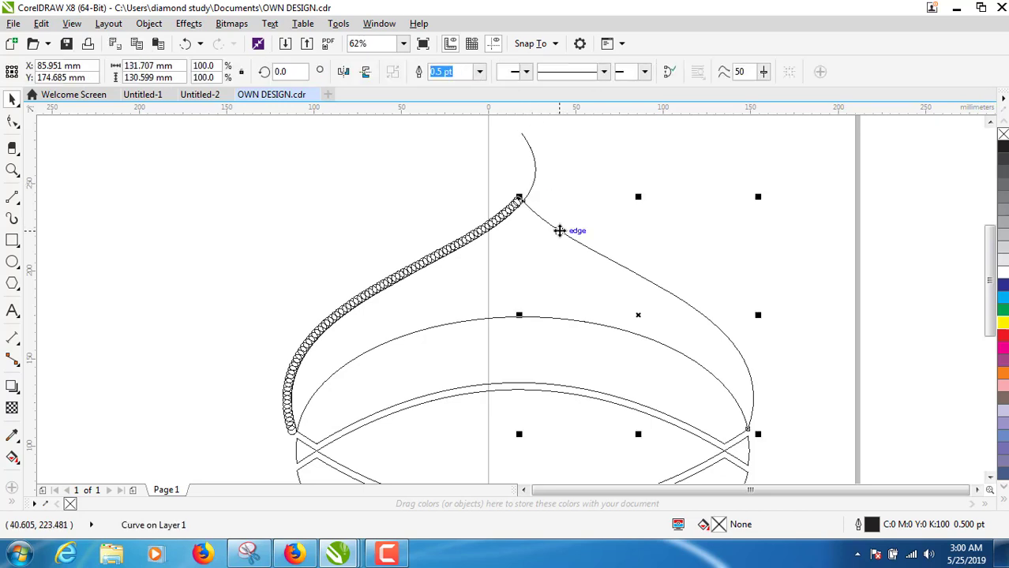
key(Delete)
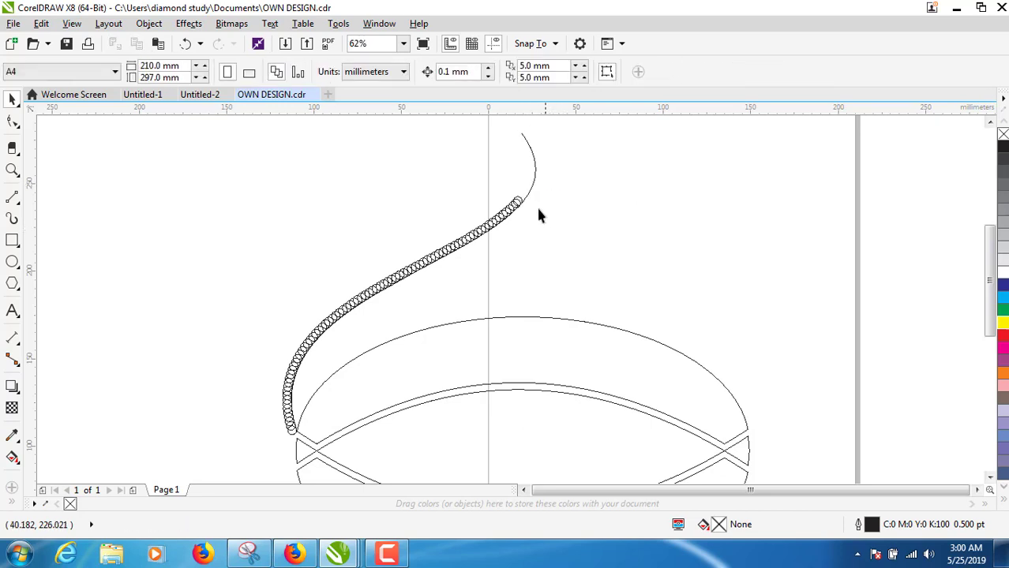
Step: Marquee-select the rope curve with all its beads and group them into 83 objects
mouse_move(226, 121)
mouse_down()
mouse_move(581, 453)
mouse_move(586, 443)
mouse_up()
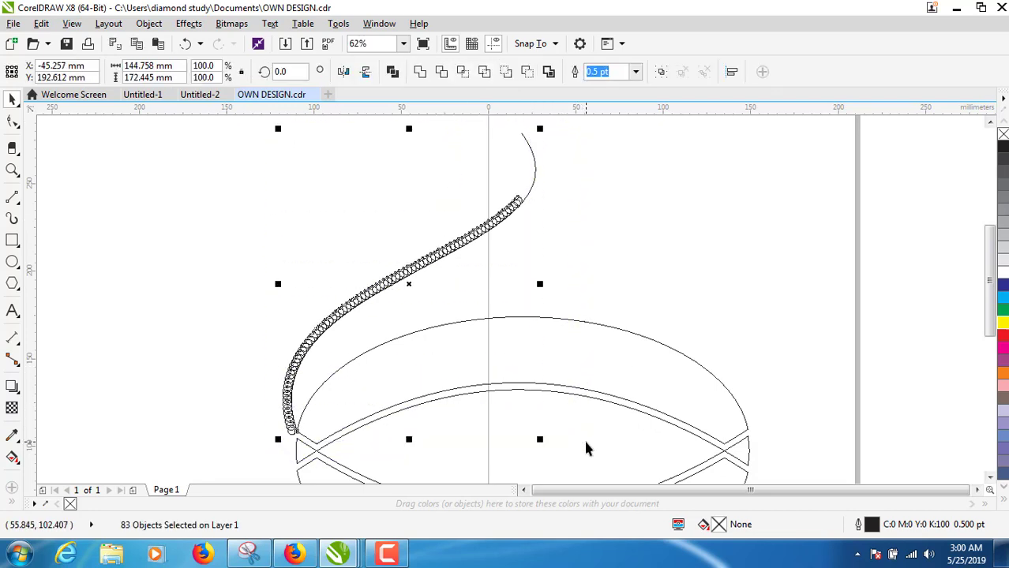
right_click(372, 299)
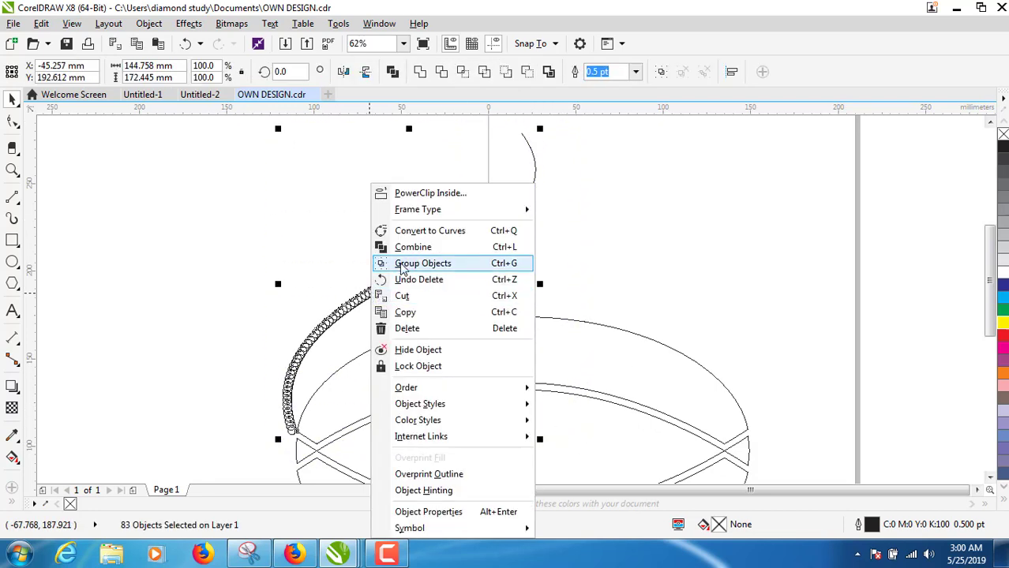
click(402, 267)
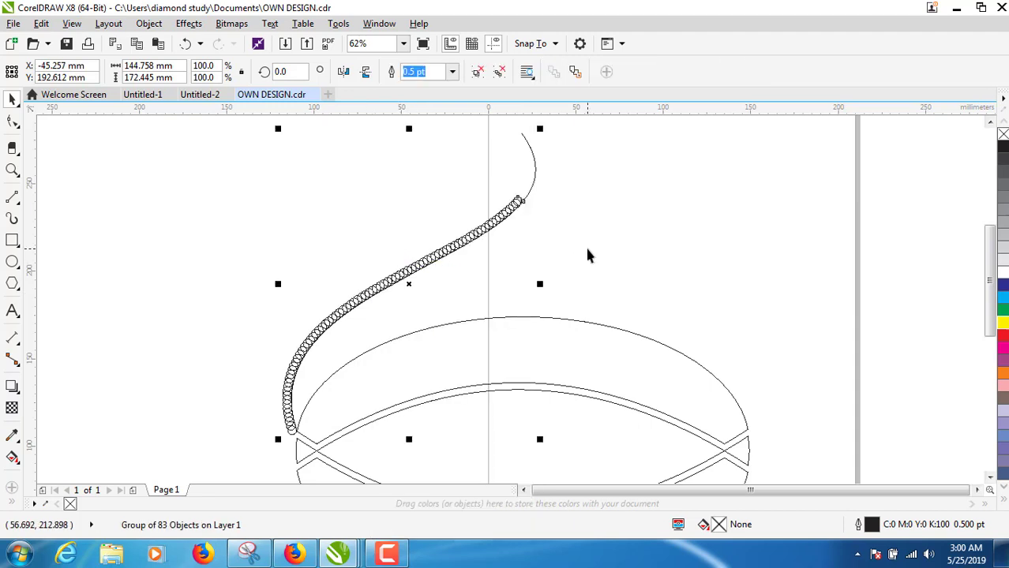
right_click(440, 248)
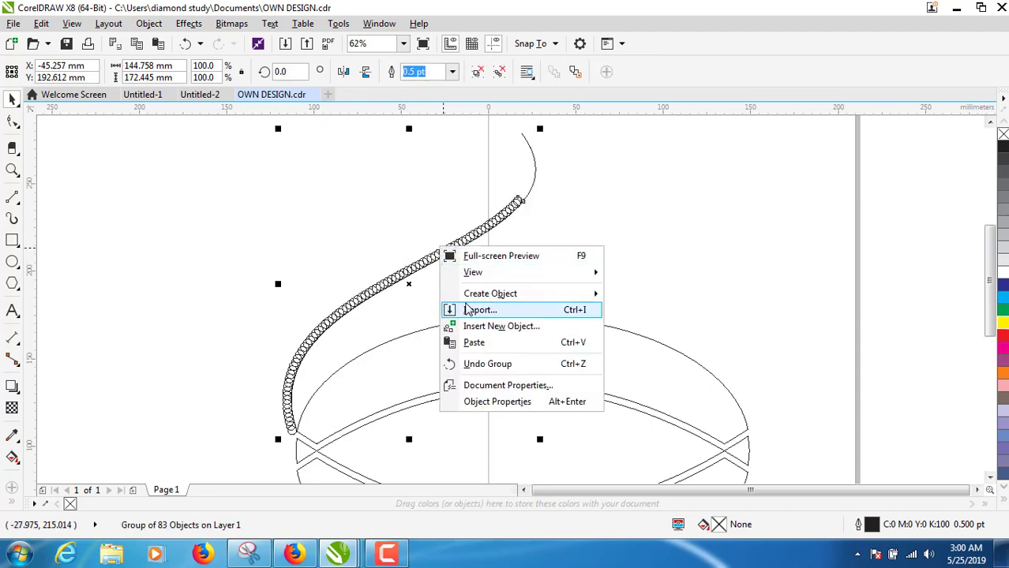
right_click(373, 281)
right_click(374, 282)
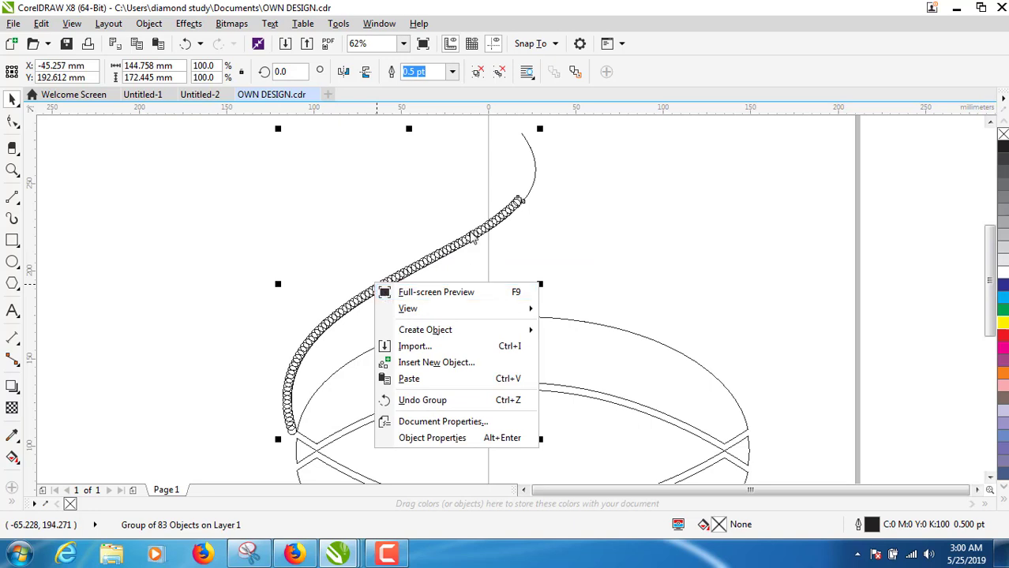
click(626, 129)
click(625, 131)
right_click(534, 147)
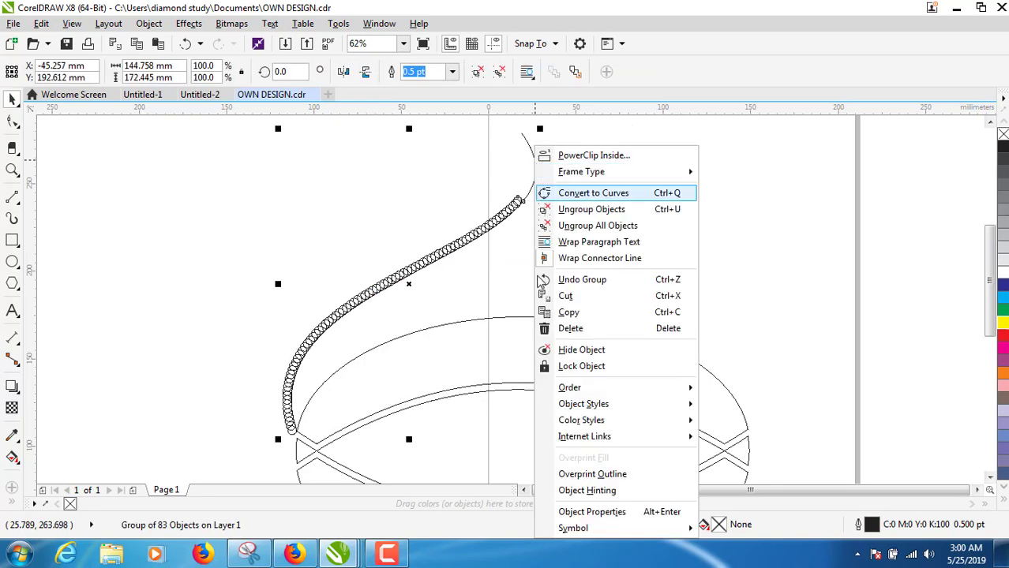
right_click(720, 251)
right_click(721, 251)
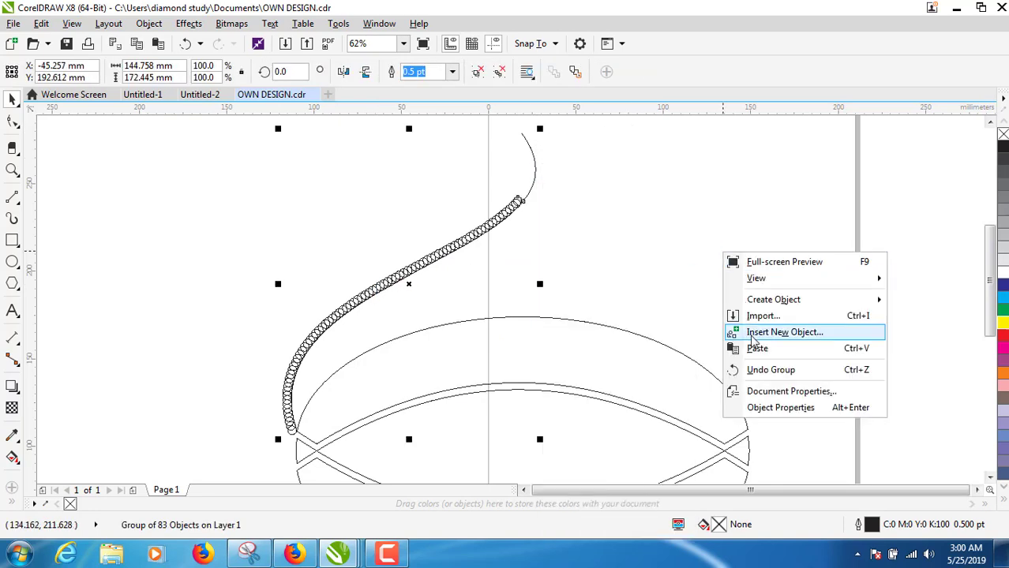
click(689, 350)
Step: Mirror a copy of the rope horizontally onto the right side, adding a horizontal guide
click(343, 72)
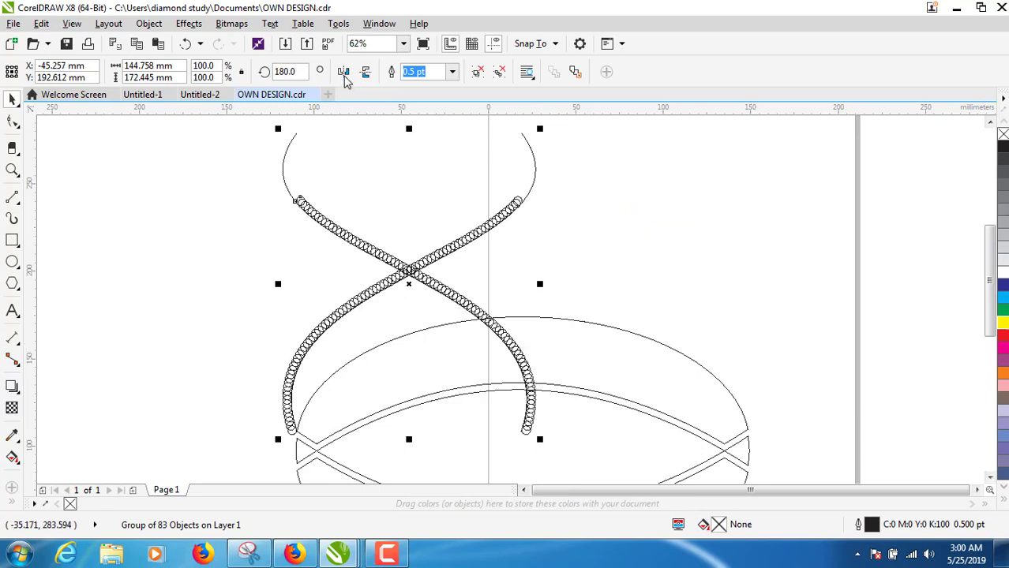
shift+click(728, 393)
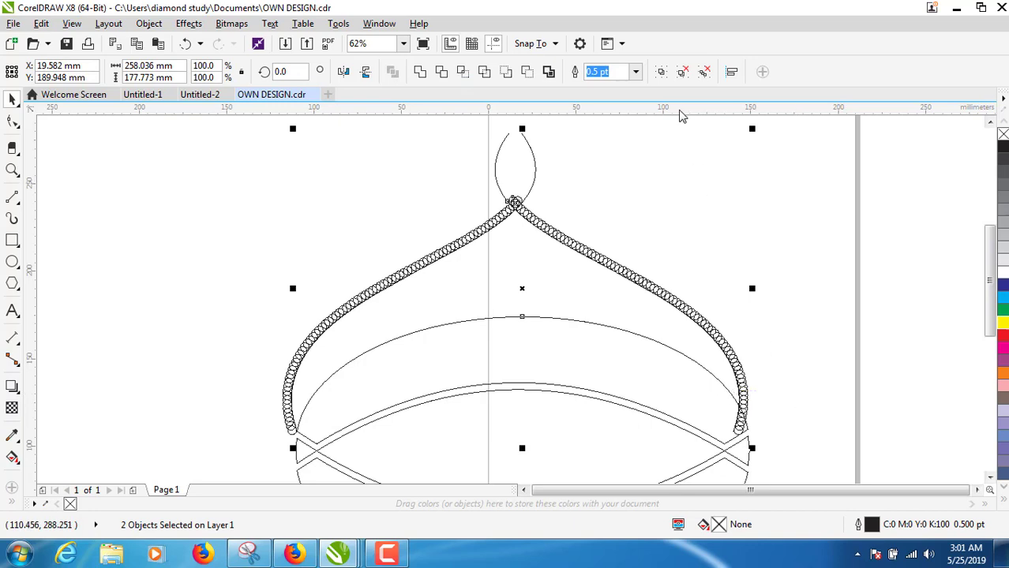
drag(692, 107, 698, 434)
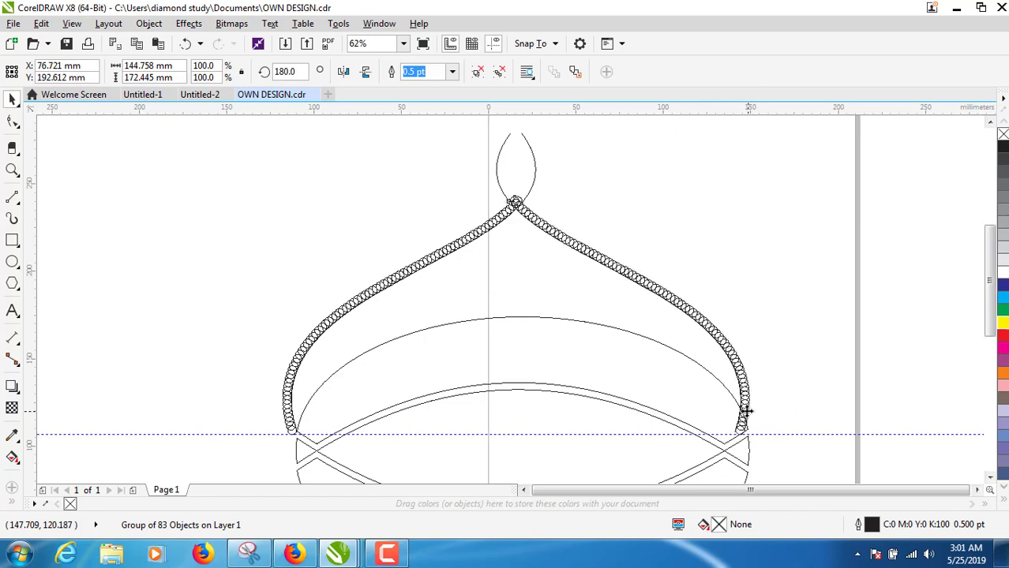
Step: Nudge the mirrored right half with arrow keys until both ropes meet at the top
drag(744, 418, 746, 411)
key(Right)
key(Right)
key(Right)
key(Right)
key(Right)
key(Right)
key(Right)
key(Right)
key(Right)
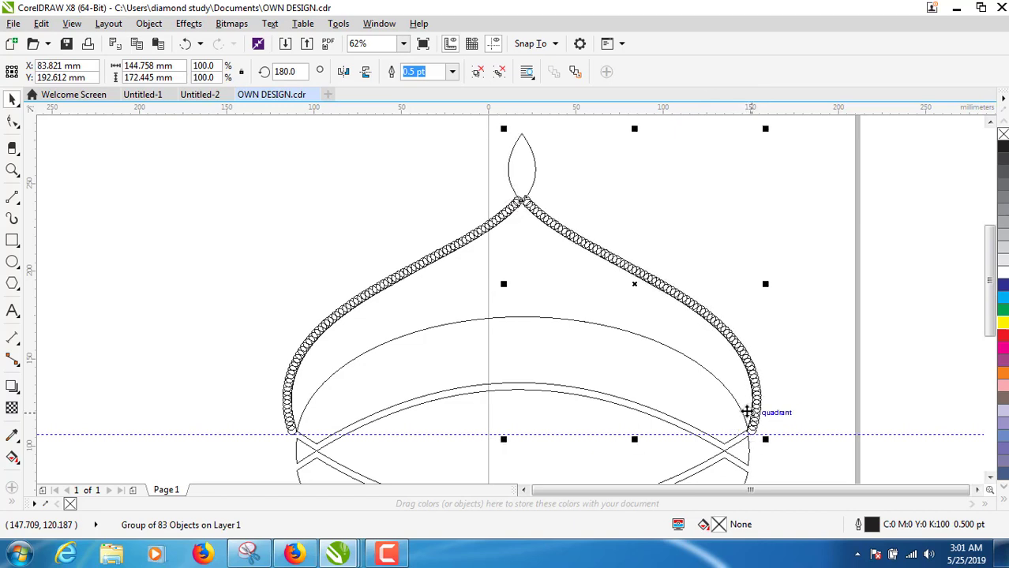
key(Right)
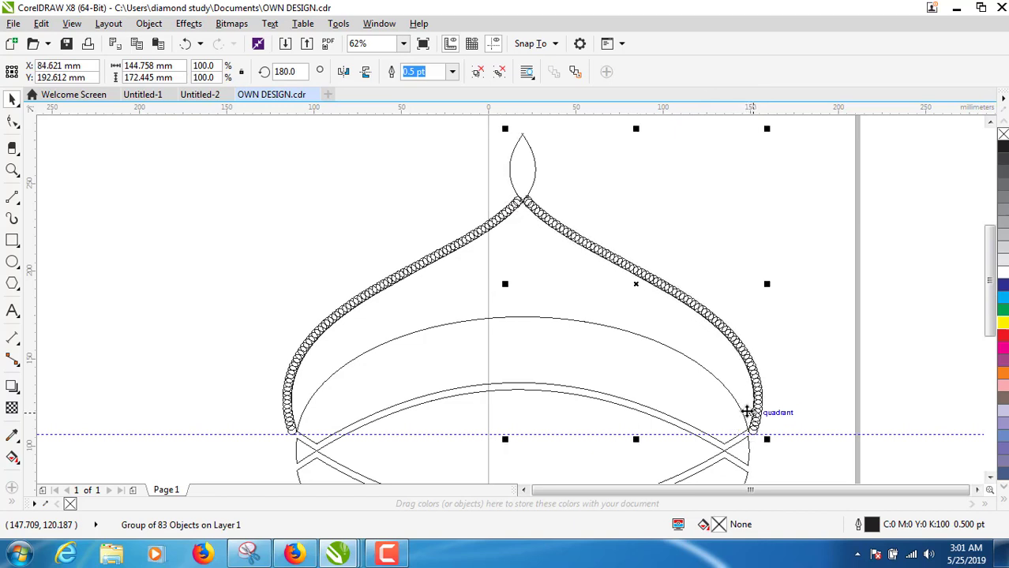
key(Right)
key(Right)
key(Right)
key(Right)
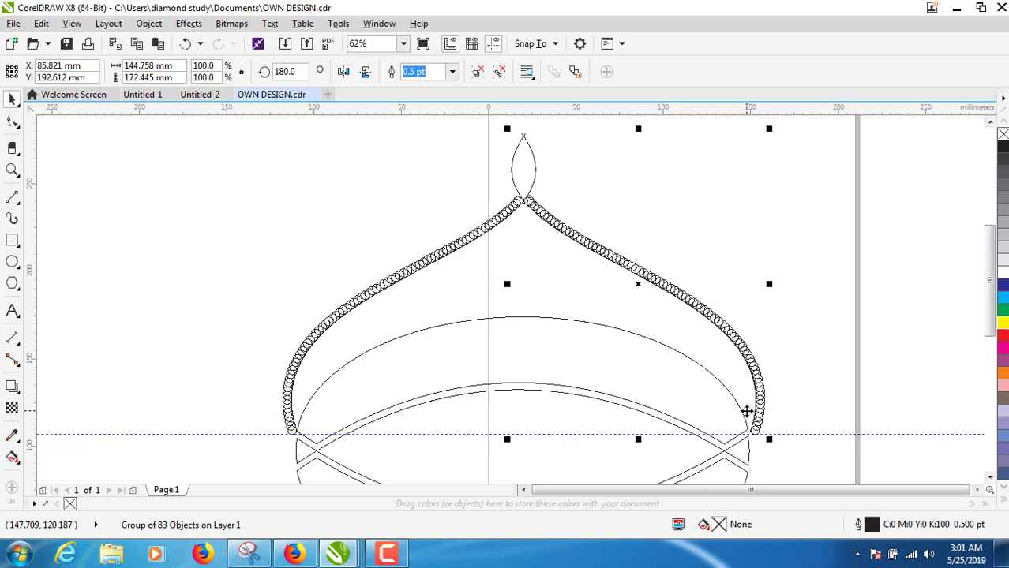
key(Right)
key(Left)
key(Left)
key(Left)
key(Left)
key(Left)
key(Left)
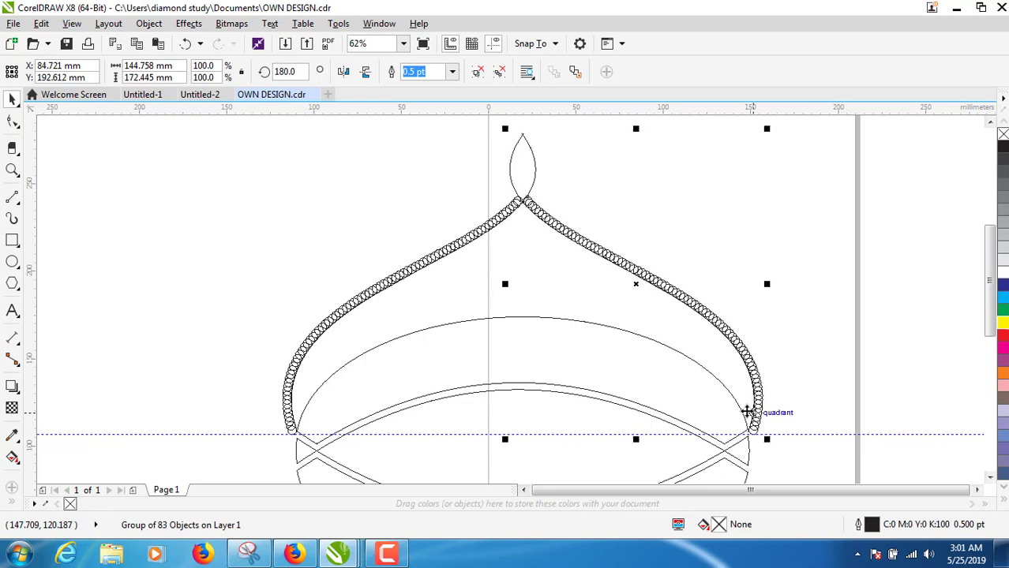
key(Left)
key(Left)
key(Left)
key(Left)
key(Left)
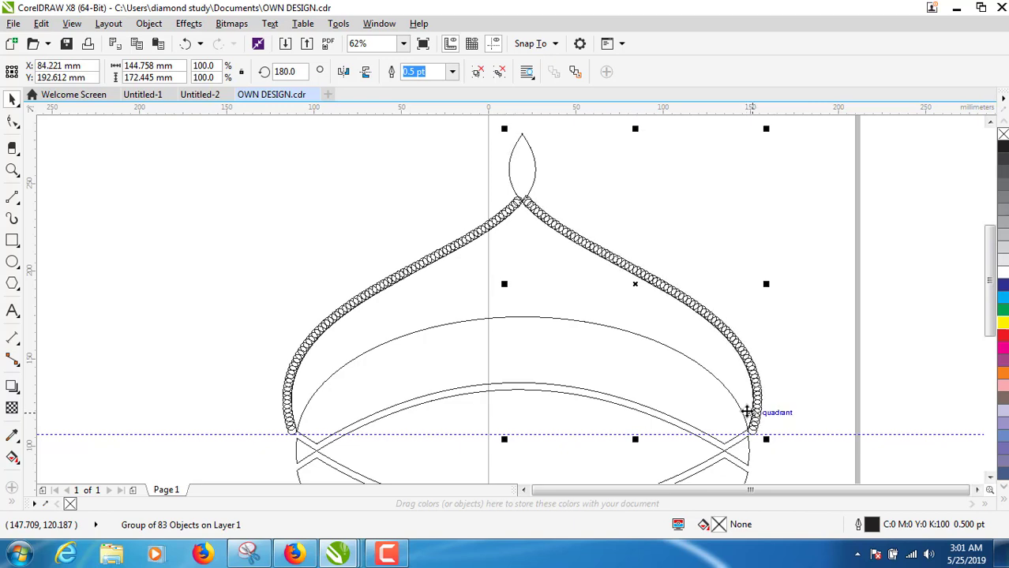
key(Right)
key(Right)
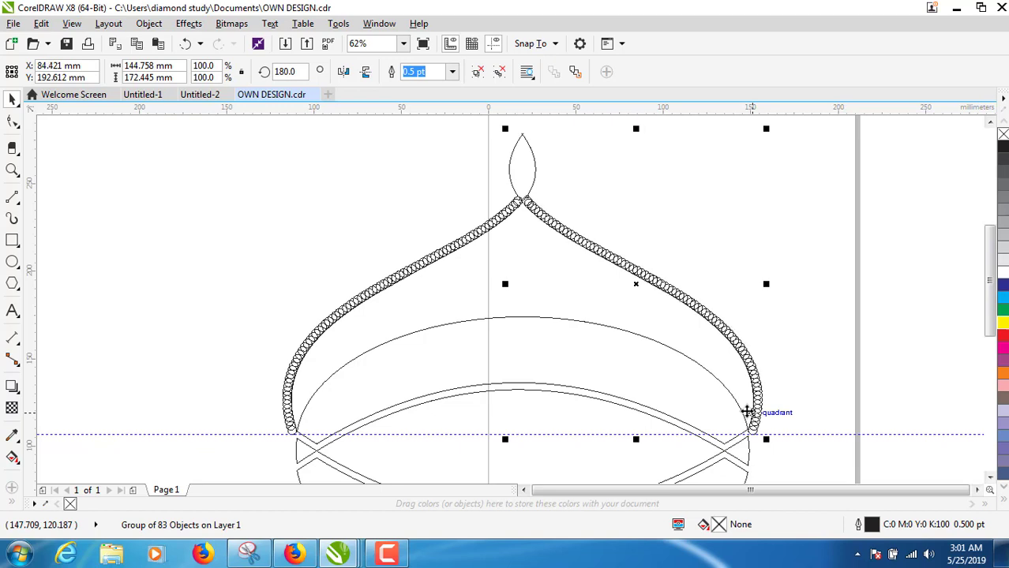
key(Right)
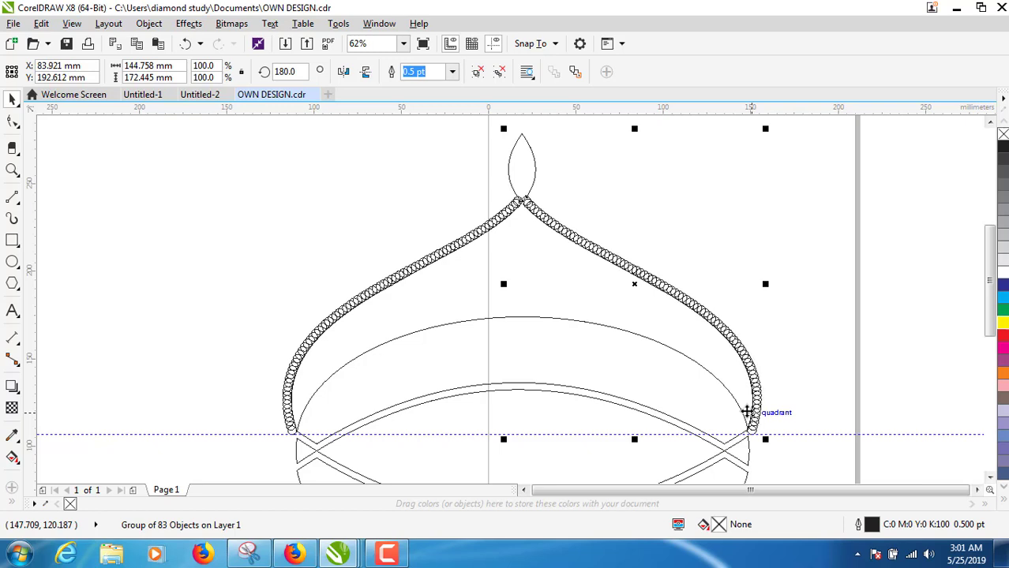
click(285, 404)
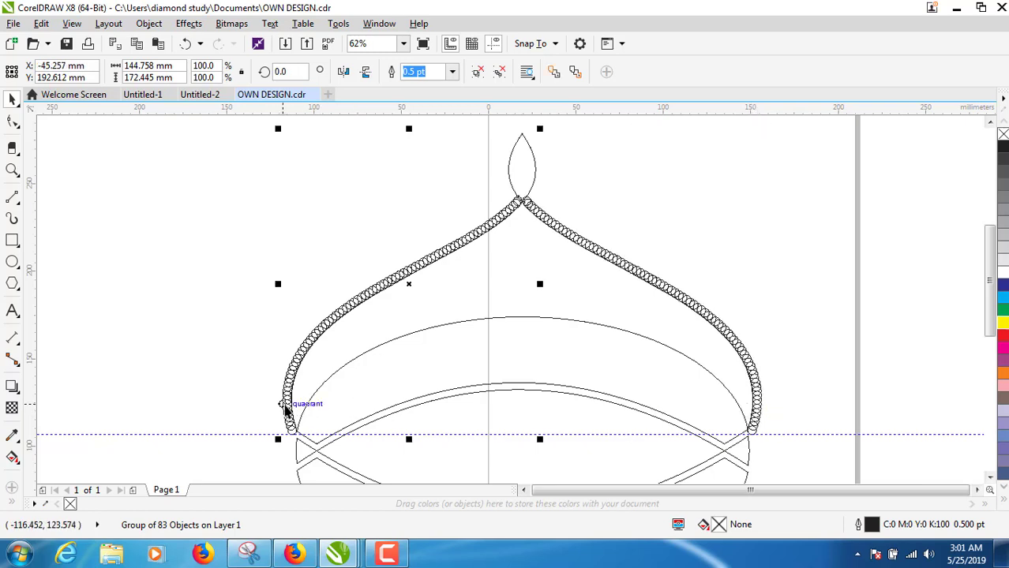
click(139, 367)
Step: Zoom out to show the whole page with both rope halves
click(14, 23)
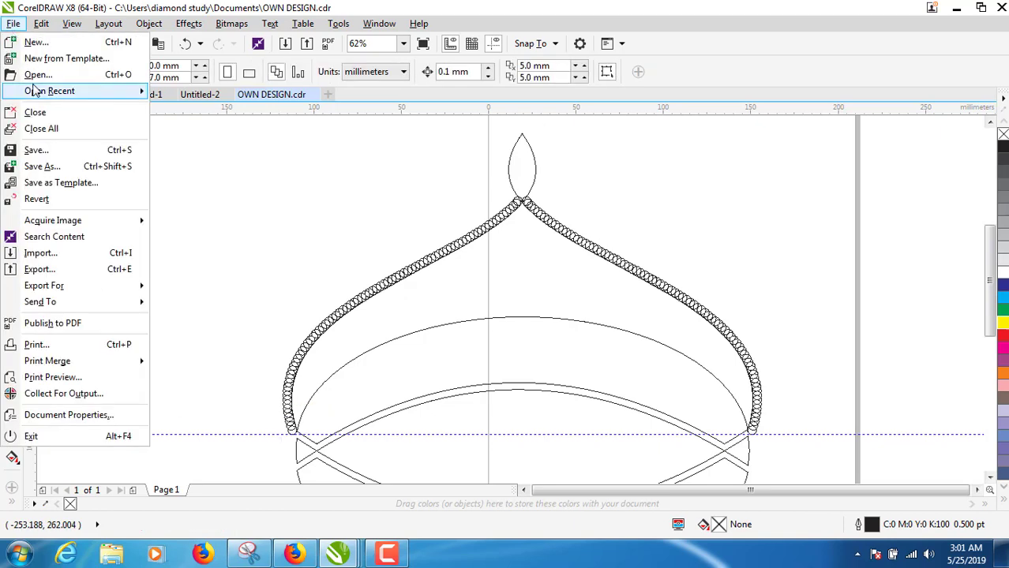
click(52, 150)
right_click(253, 215)
mouse_move(303, 257)
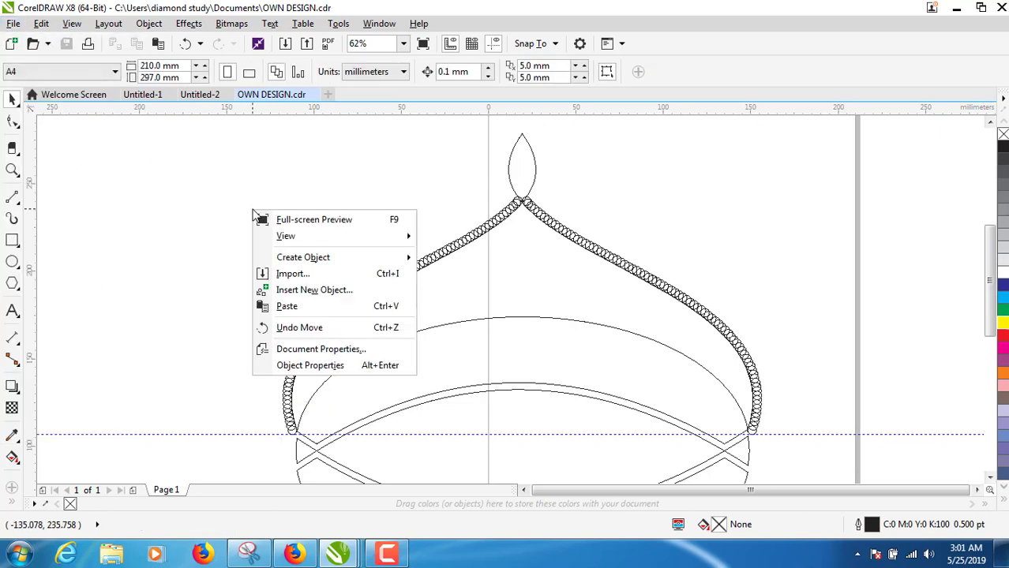
right_click(153, 192)
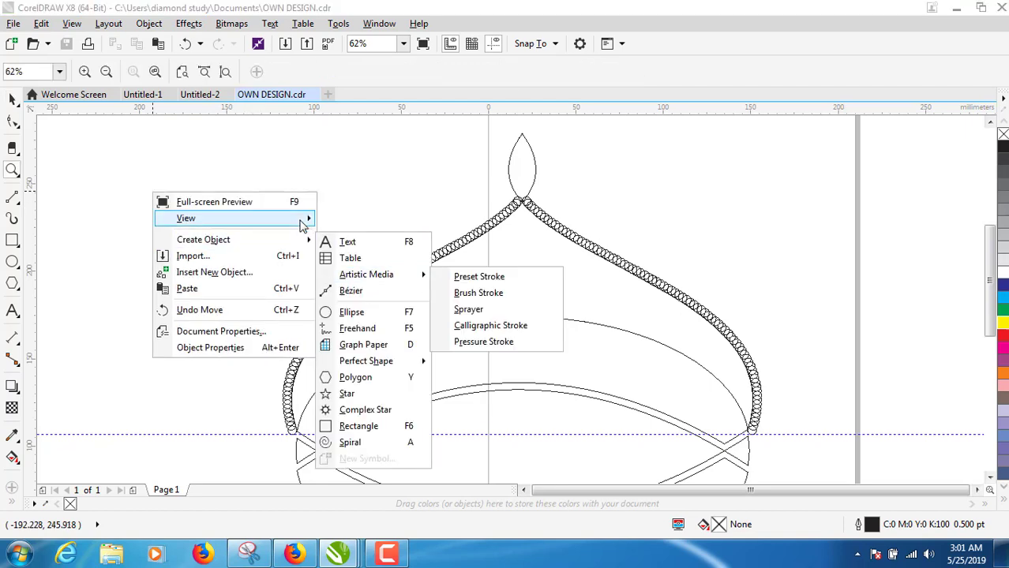
click(164, 138)
shift+click(359, 272)
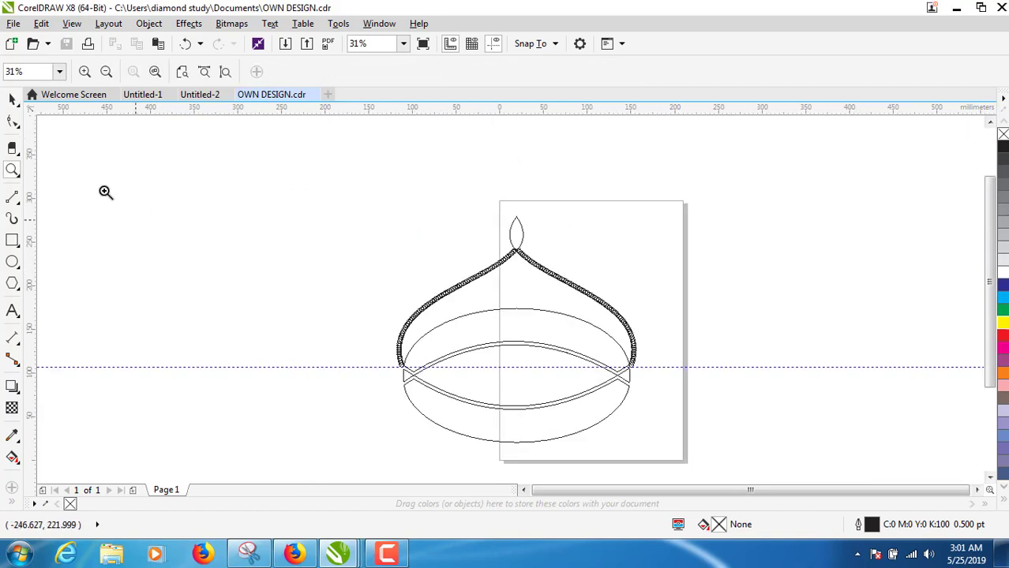
click(12, 99)
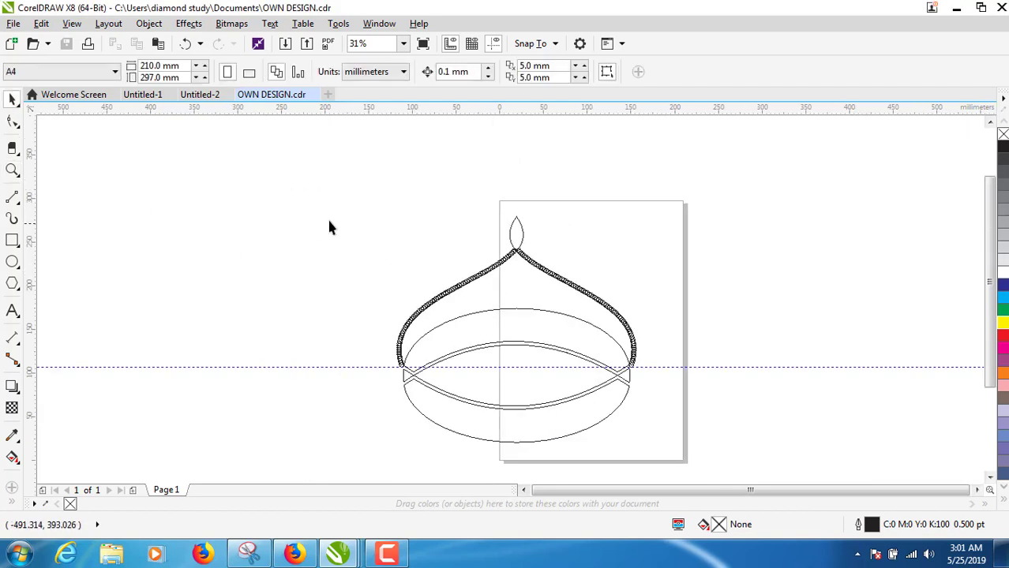
Step: Select both rope halves and group them into one dome group
click(533, 266)
click(539, 238)
click(541, 237)
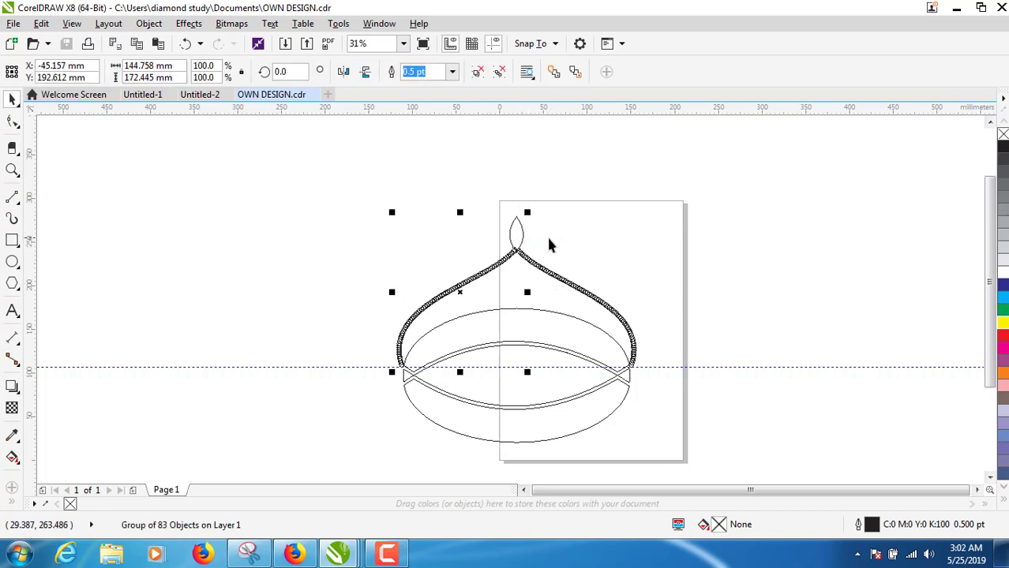
click(365, 198)
click(521, 235)
click(563, 282)
click(561, 278)
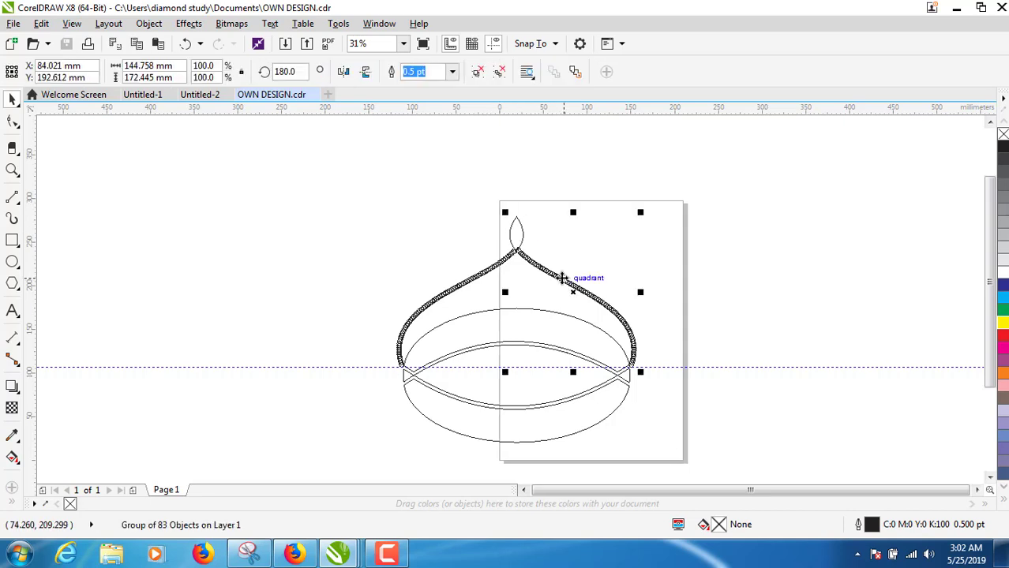
shift+click(456, 292)
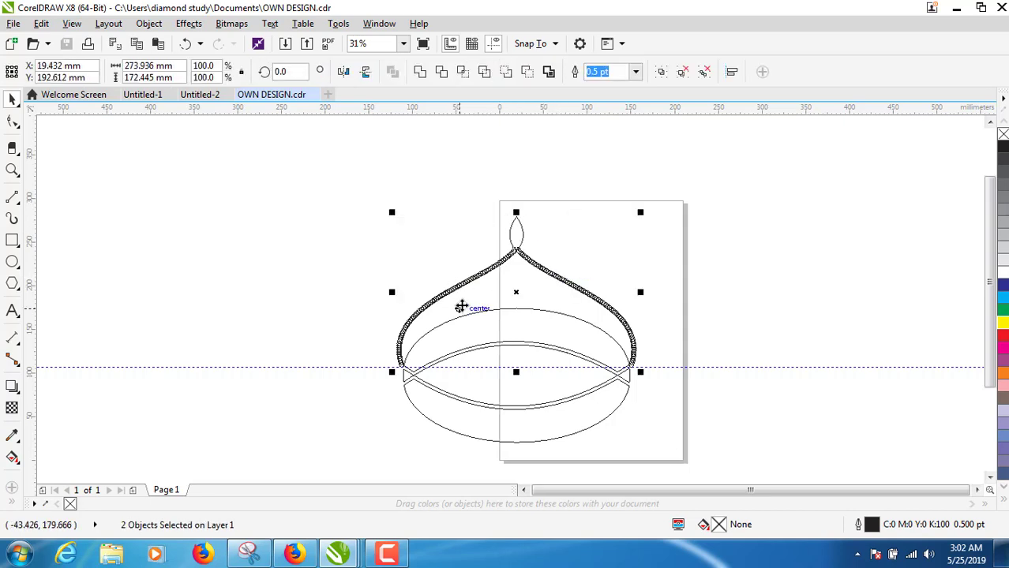
right_click(547, 270)
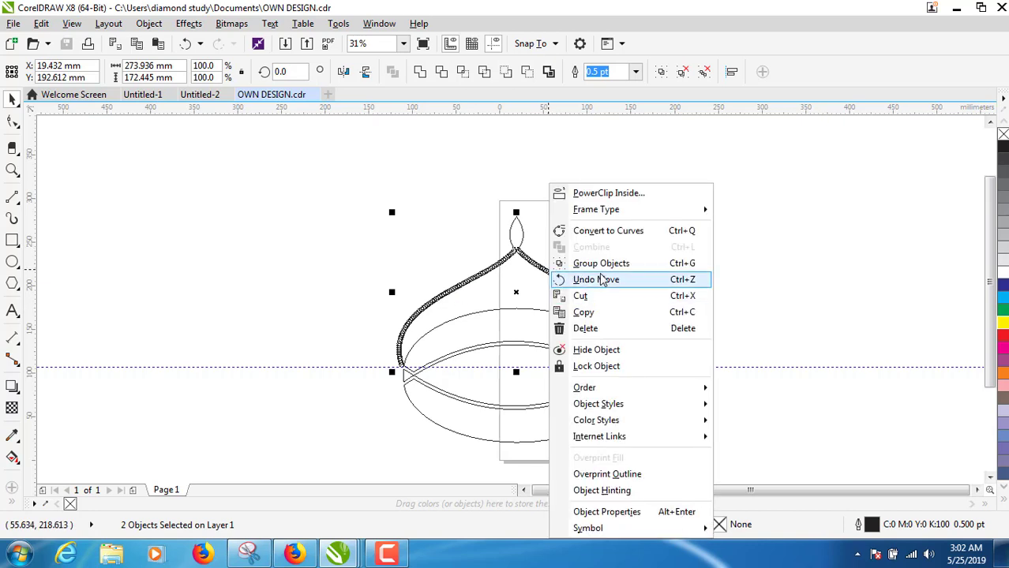
click(597, 263)
click(761, 313)
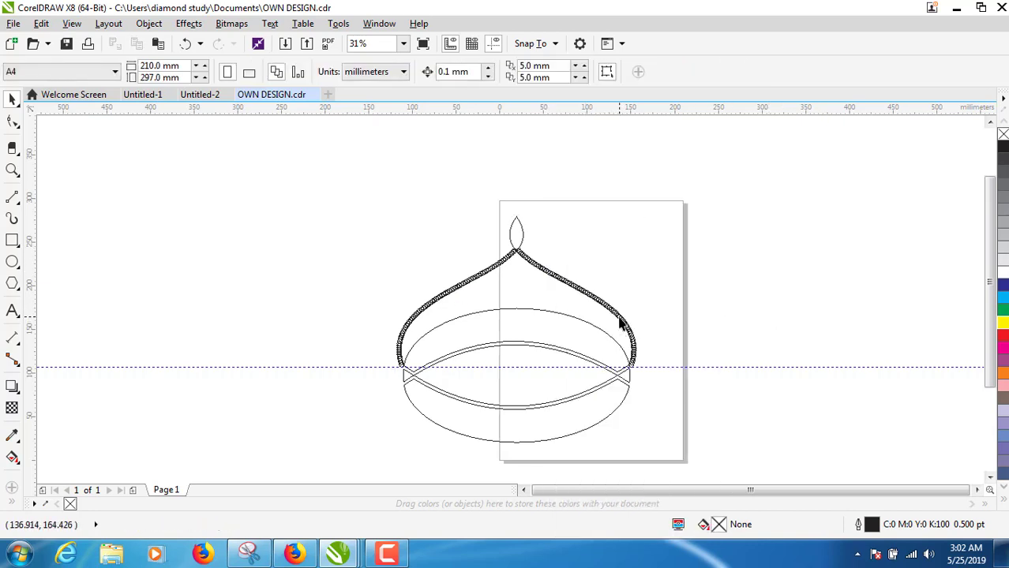
click(624, 325)
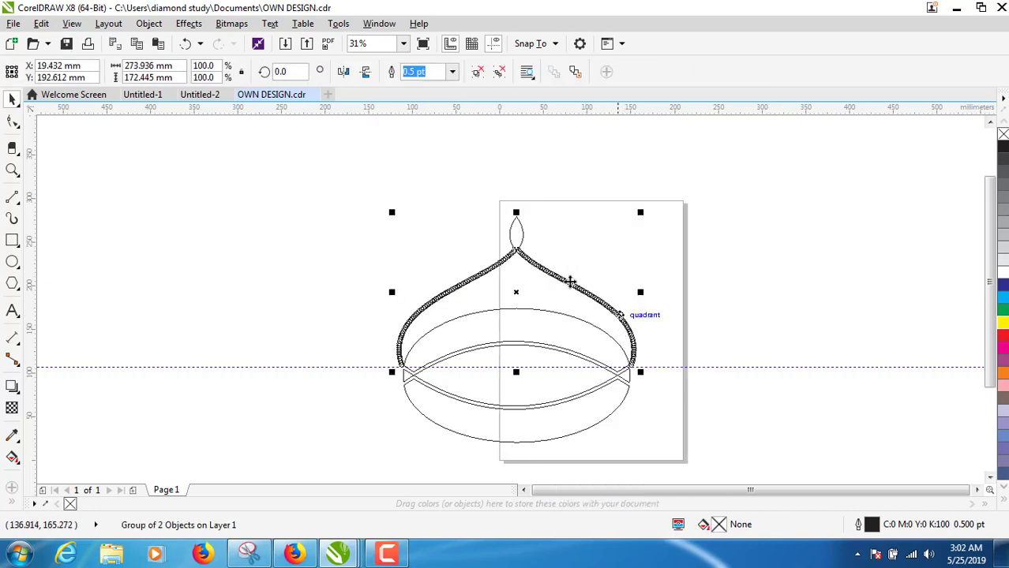
Step: Copy and paste the dome, flip it vertically, and move the copy below
right_click(513, 233)
click(549, 312)
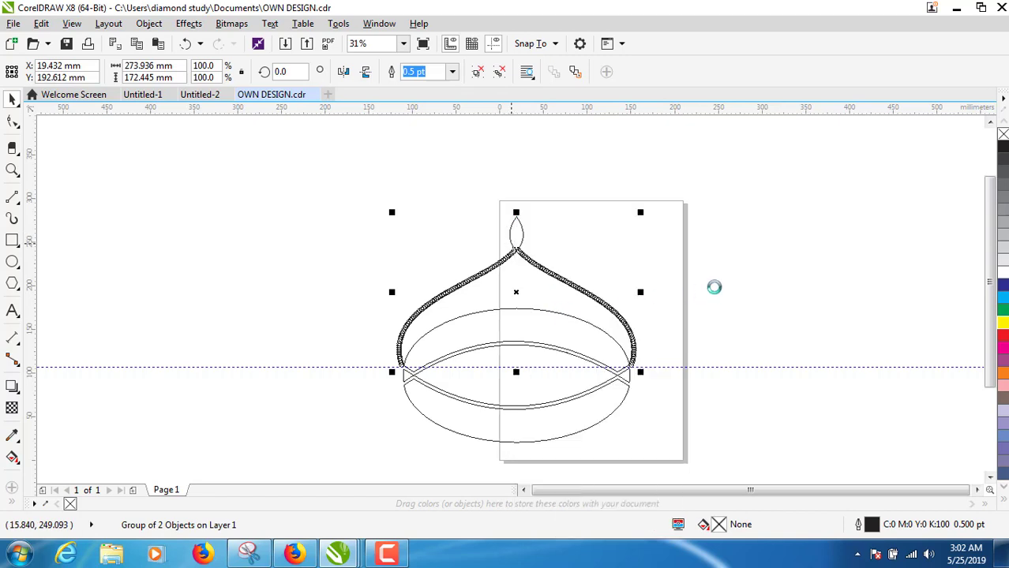
right_click(712, 287)
click(747, 385)
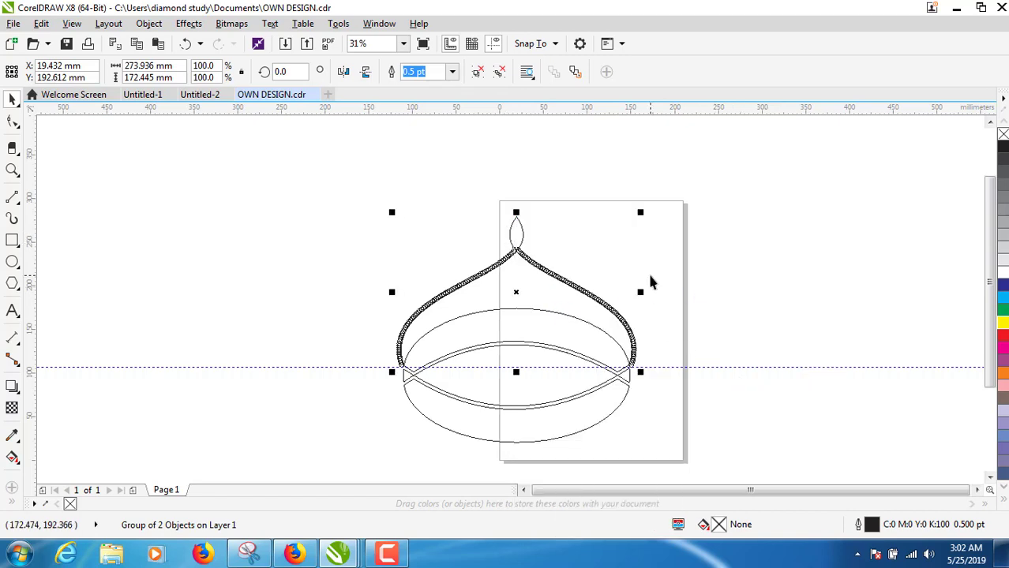
click(364, 72)
key(ctrl+u)
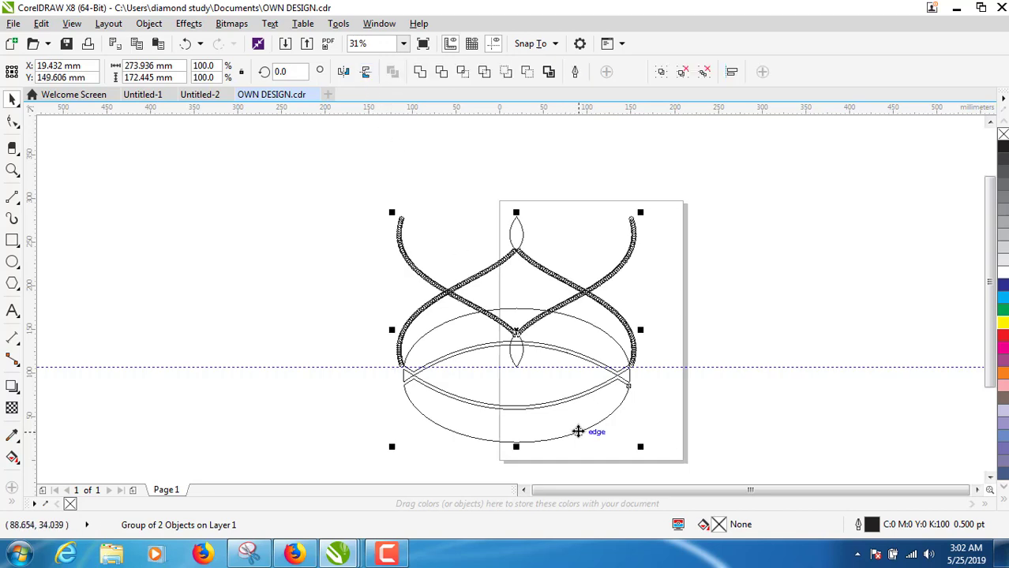
drag(581, 428, 610, 429)
click(712, 414)
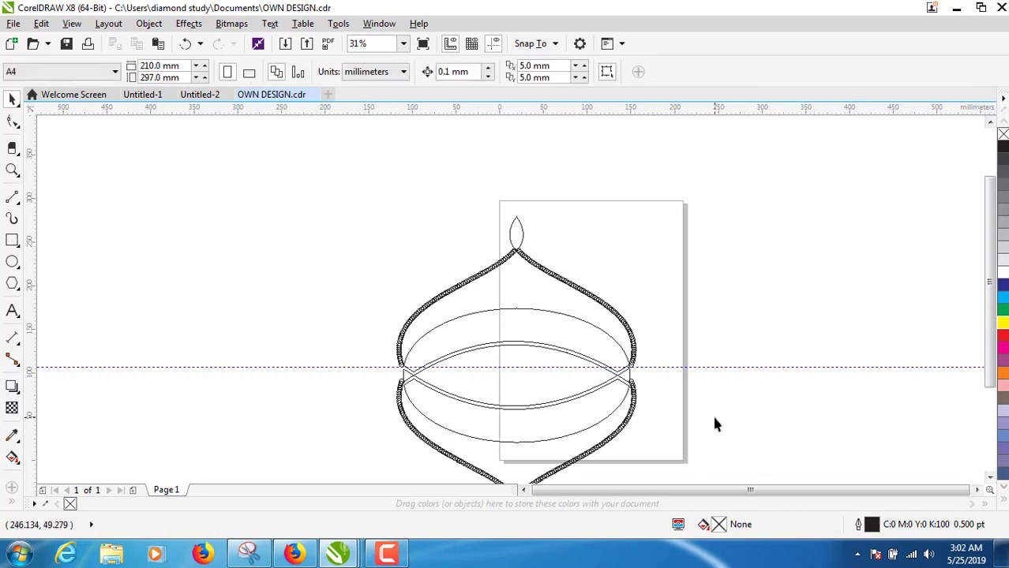
Step: Snap the lower beaded half onto the upper half's ends, then zoom out to 31%
click(575, 401)
key(Escape)
key(z)
click(604, 385)
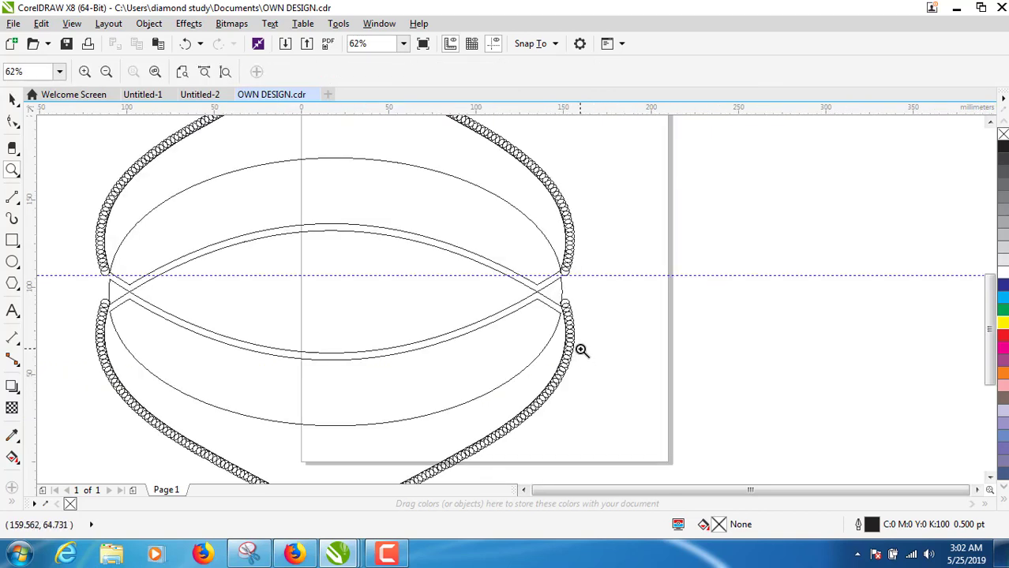
key(space)
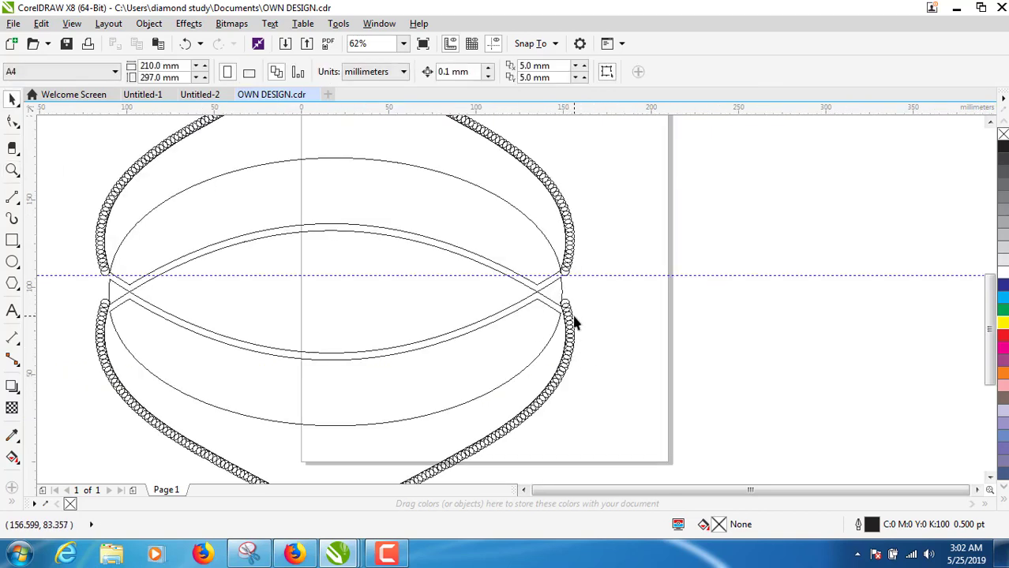
click(571, 318)
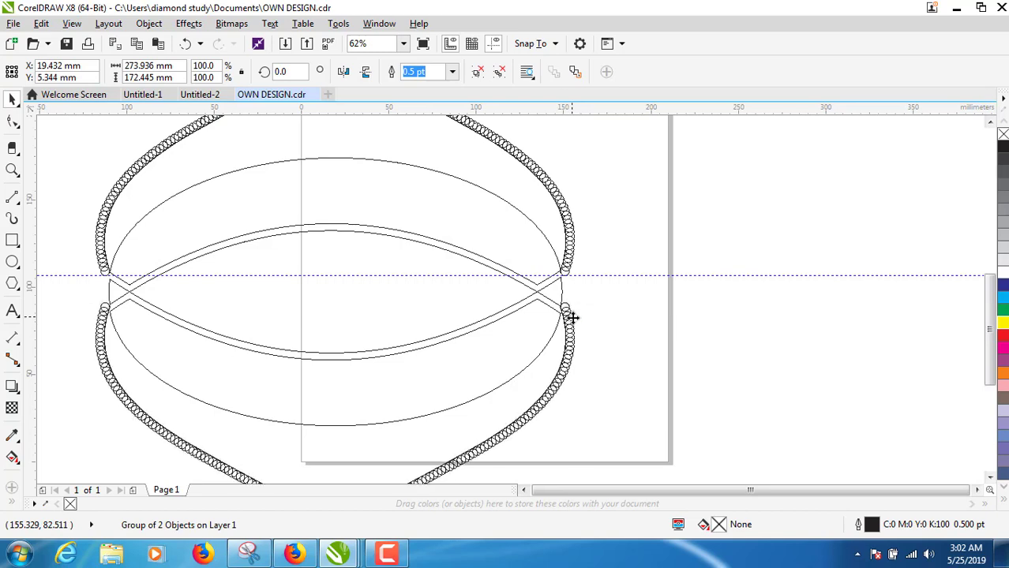
drag(570, 317, 571, 317)
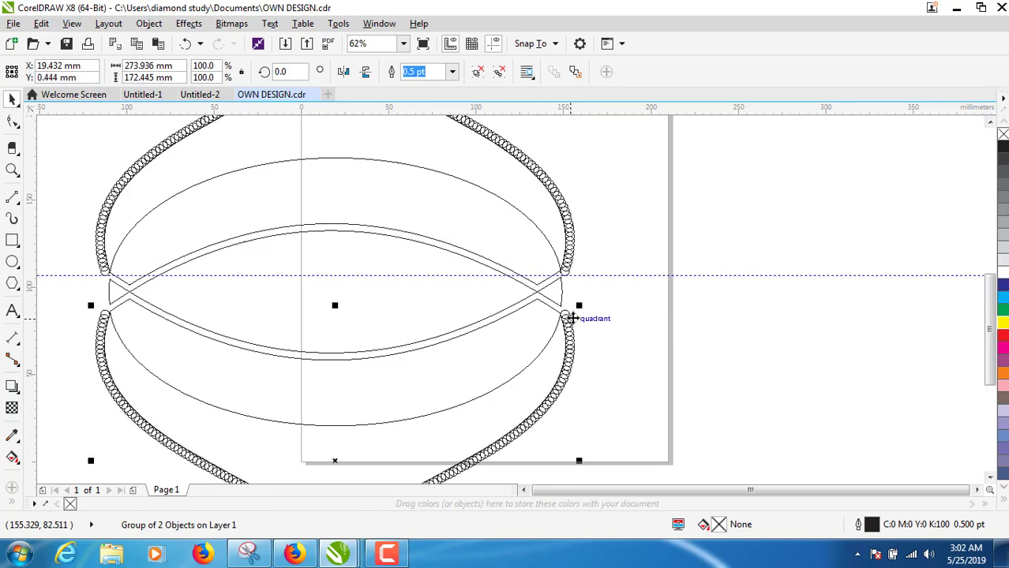
key(F3)
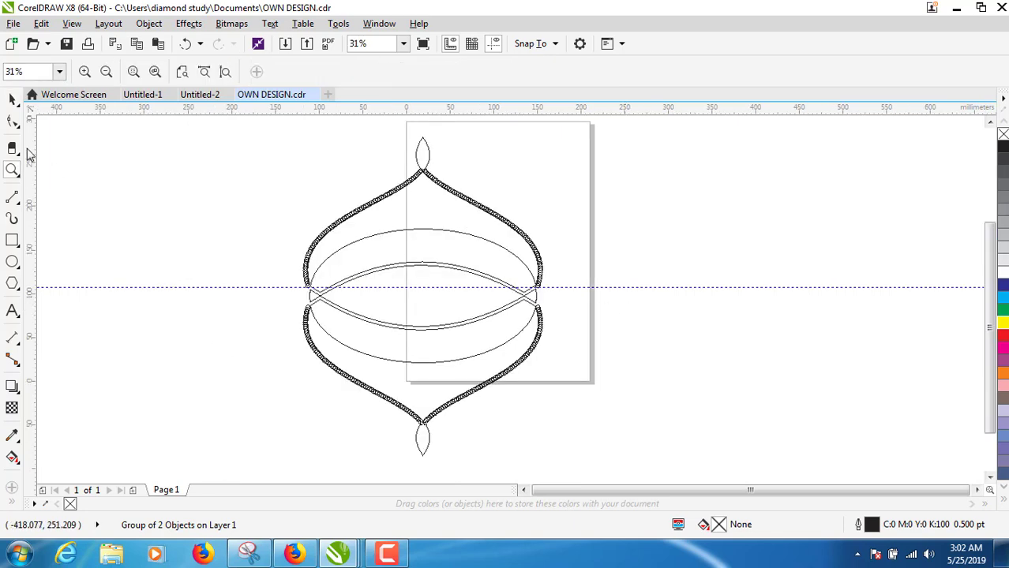
click(12, 98)
click(113, 151)
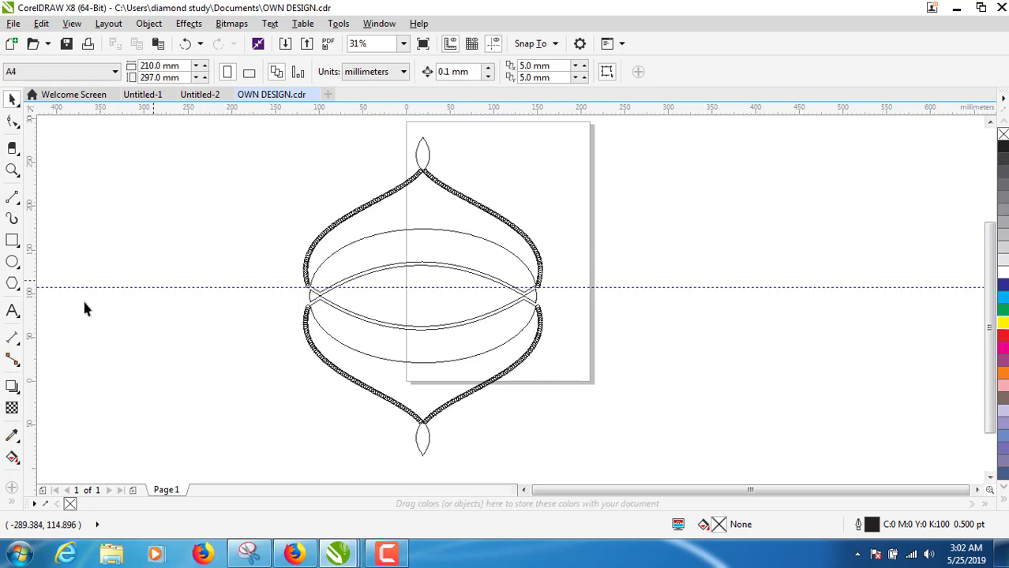
click(16, 491)
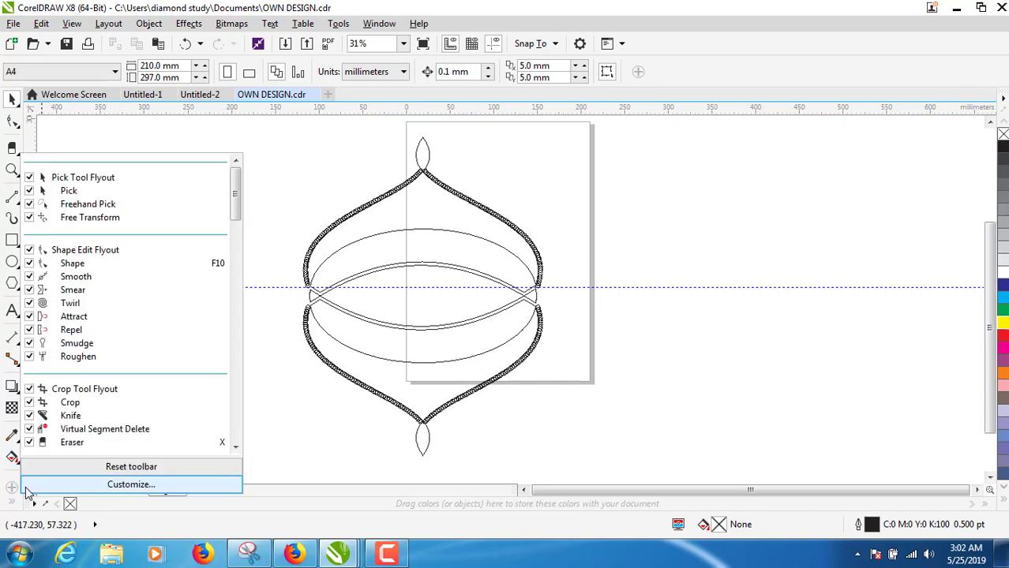
click(92, 408)
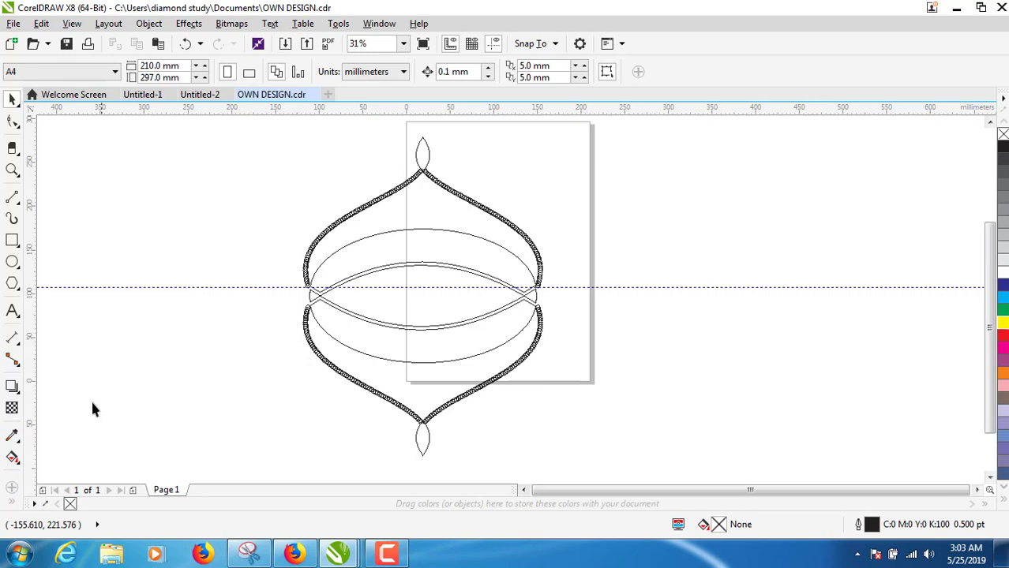
click(12, 459)
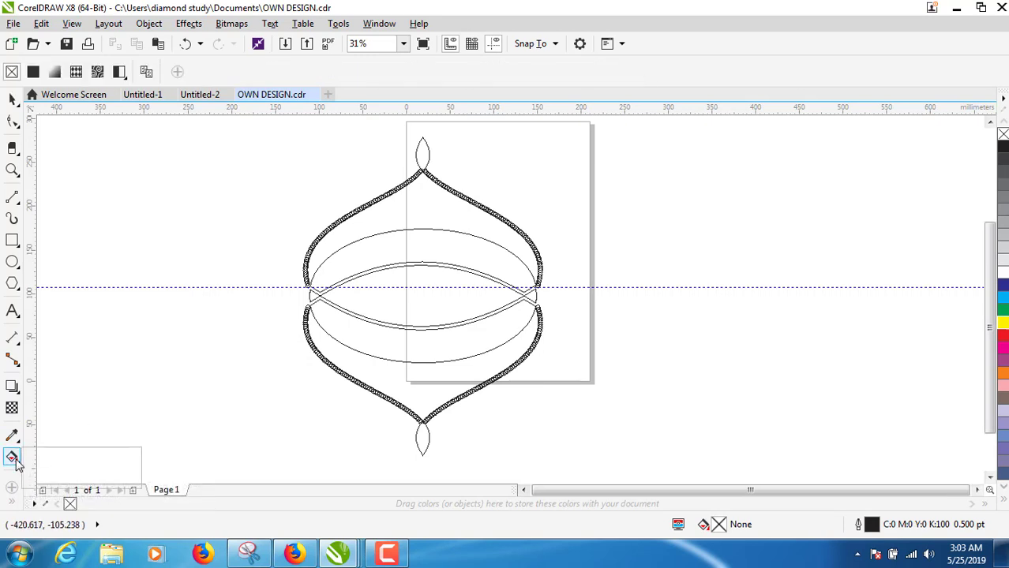
click(12, 490)
click(13, 490)
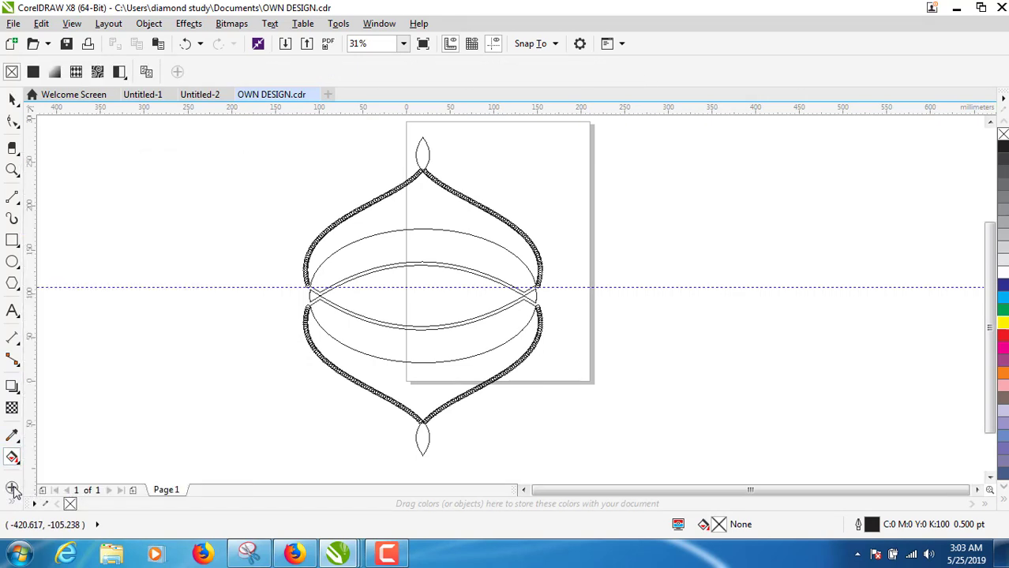
click(12, 490)
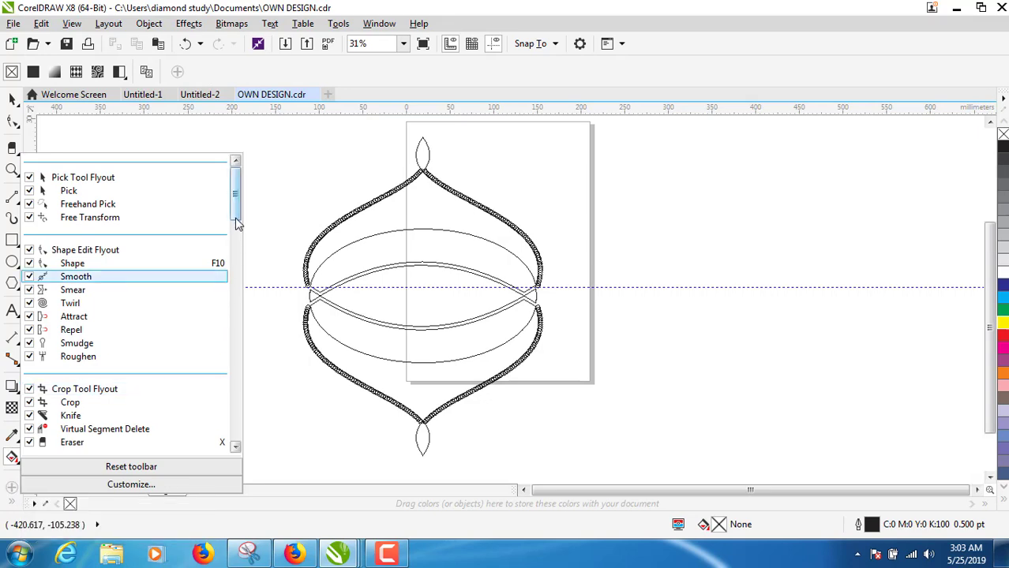
drag(237, 223, 235, 440)
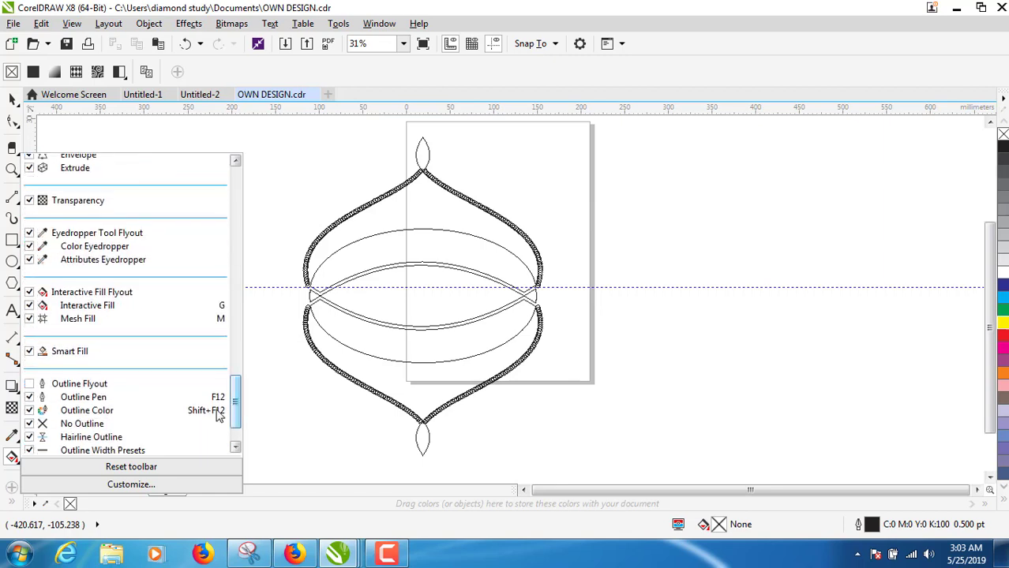
click(281, 426)
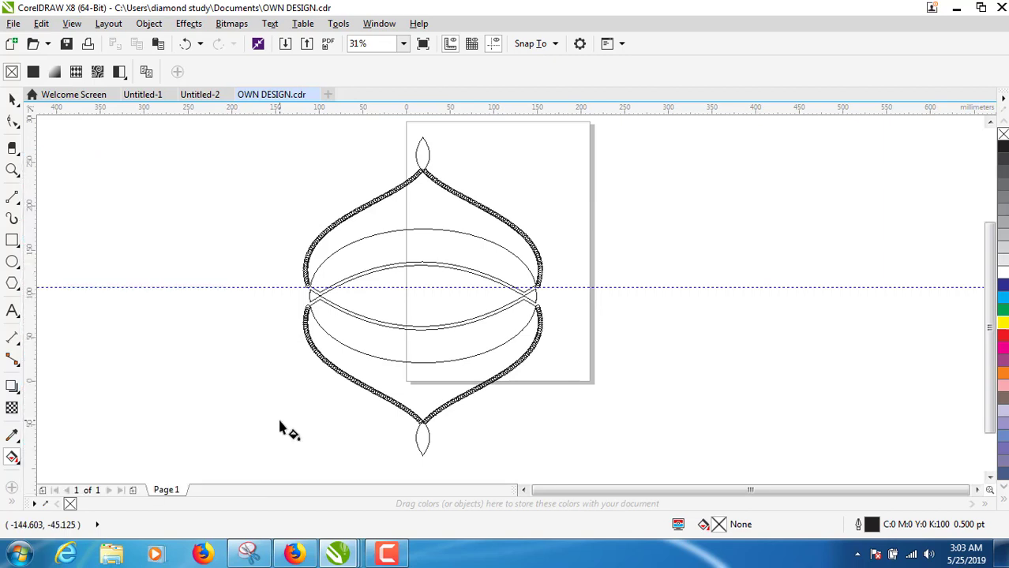
click(12, 502)
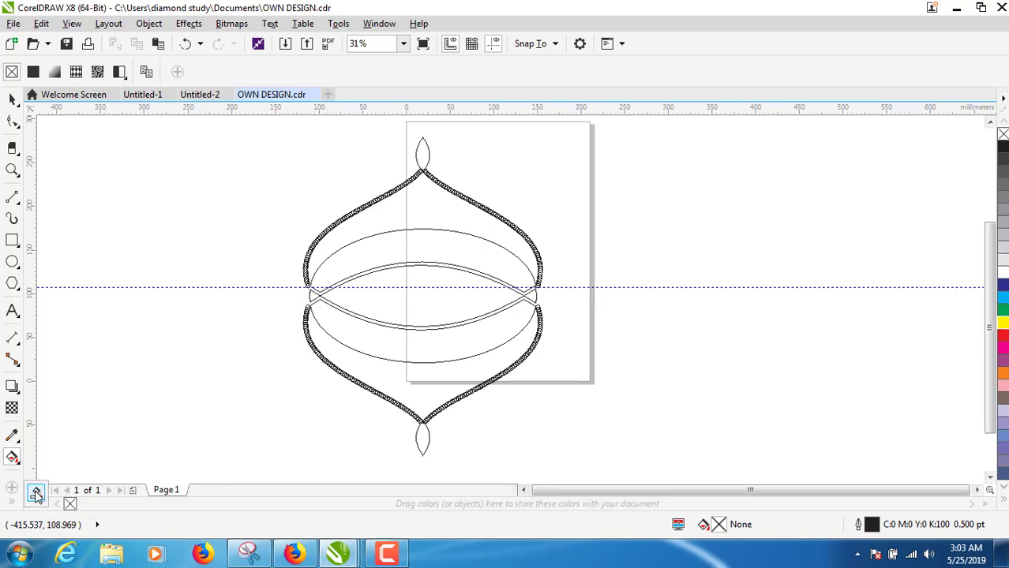
Step: Fill the leaf tips yellow using Smart Fill and the yellow palette swatch
click(35, 492)
click(423, 154)
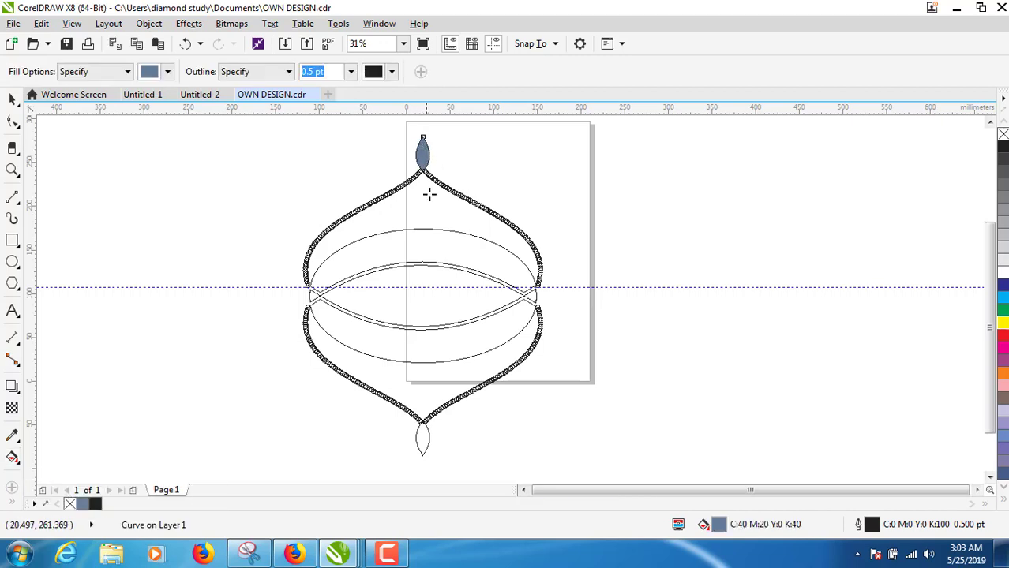
click(12, 98)
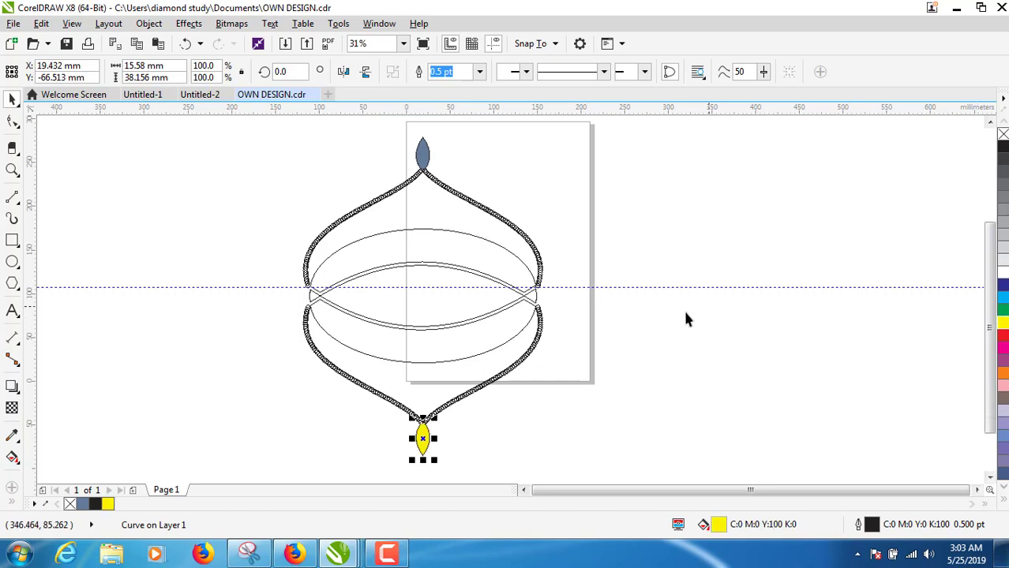
click(423, 156)
click(1004, 325)
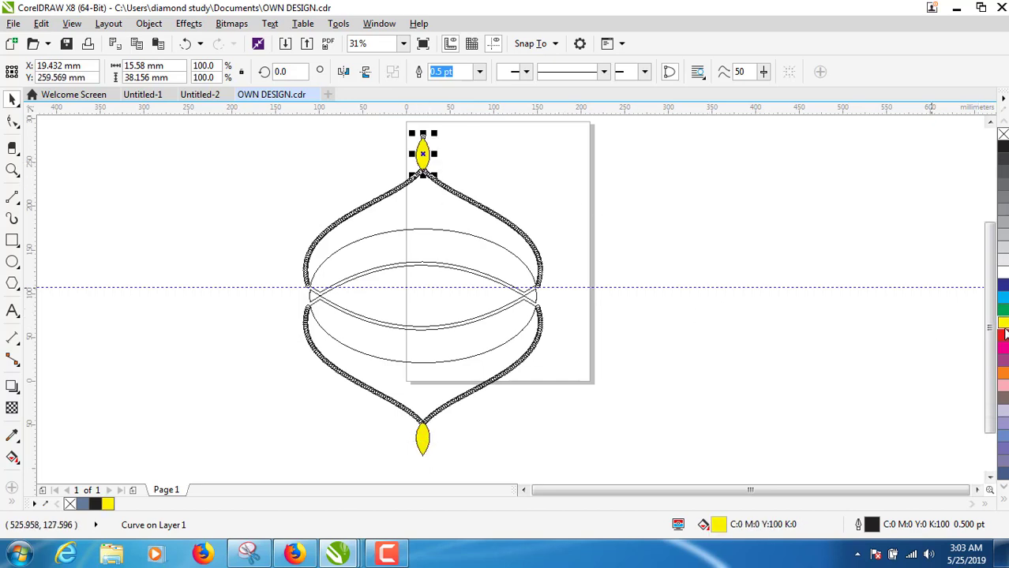
click(665, 474)
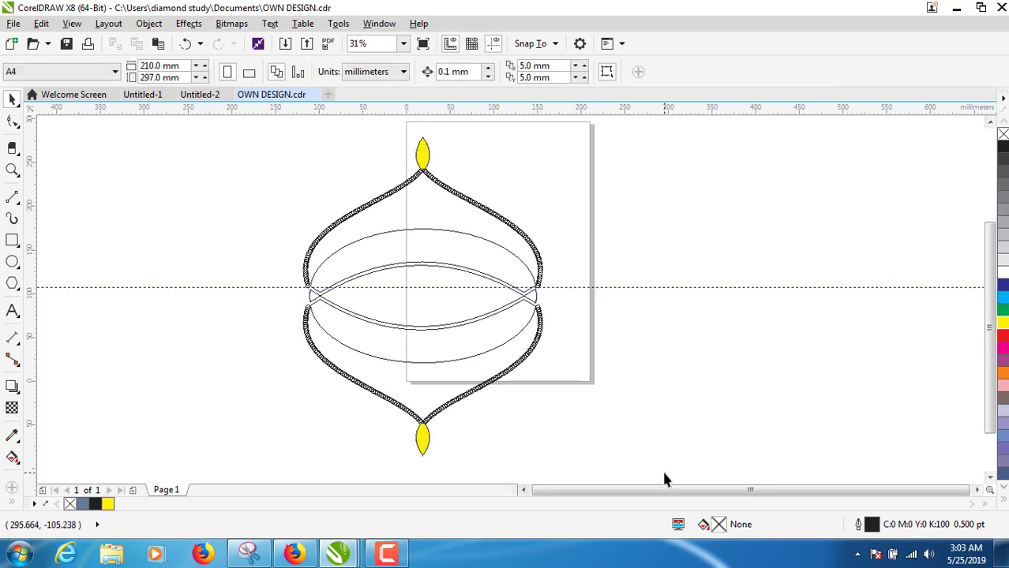
Step: Select every object and set all outlines to yellow
key(ctrl+a)
right_click(1002, 325)
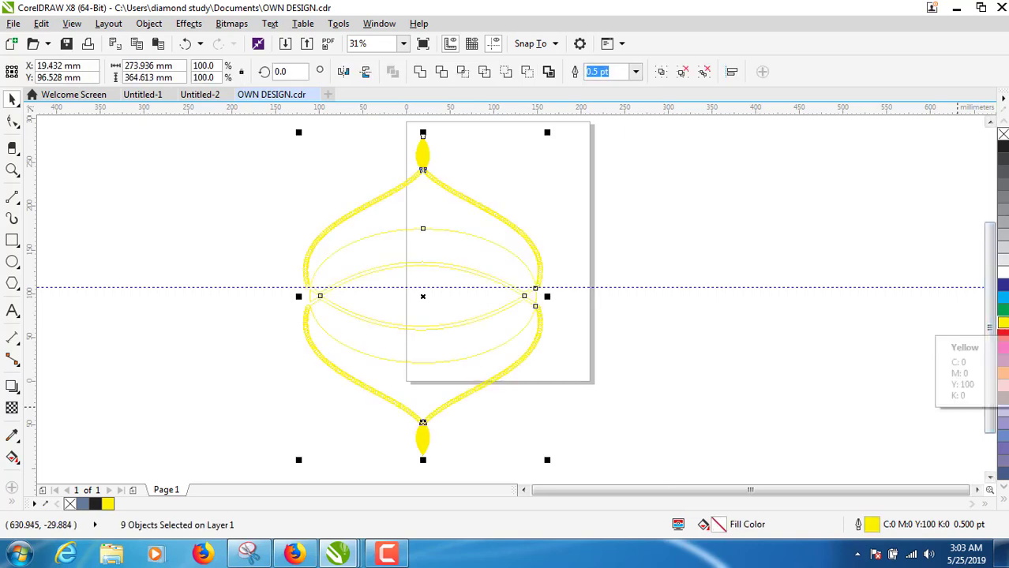
click(796, 321)
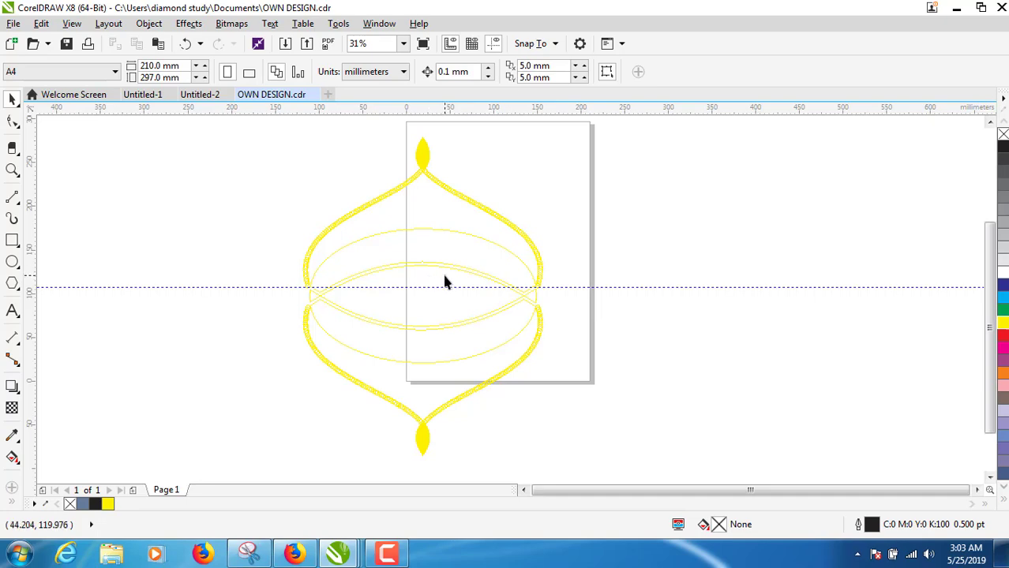
Step: Move the emblem off the page and add a page-sized rectangle filled 80% Black
drag(237, 121, 614, 466)
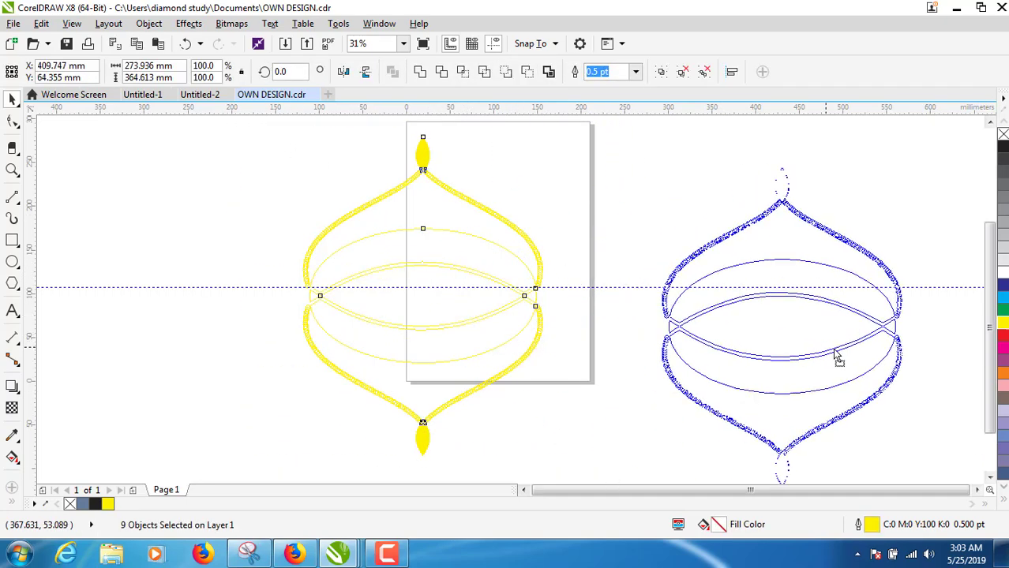
drag(467, 316, 872, 338)
key(Escape)
double_click(12, 240)
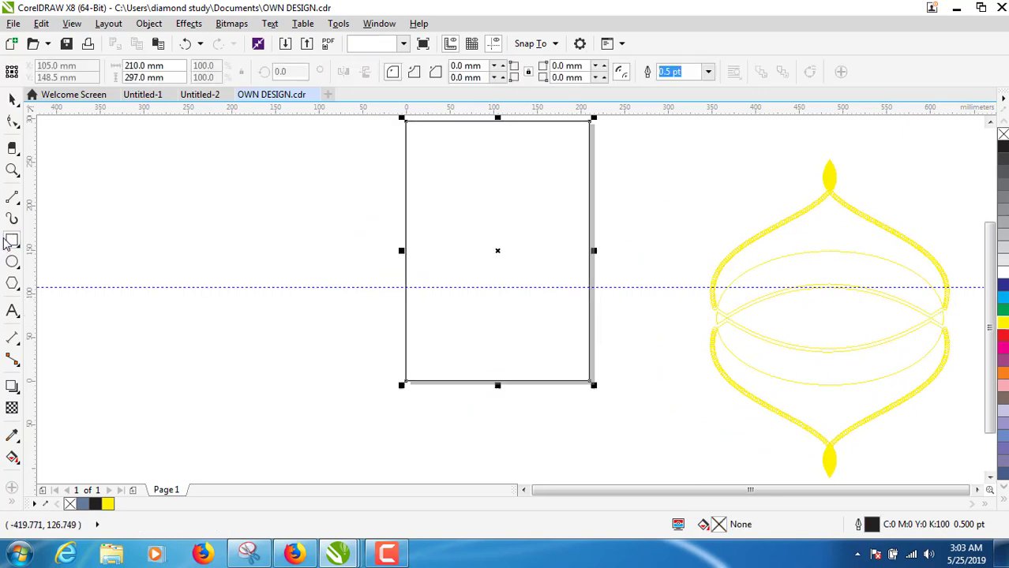
click(1001, 178)
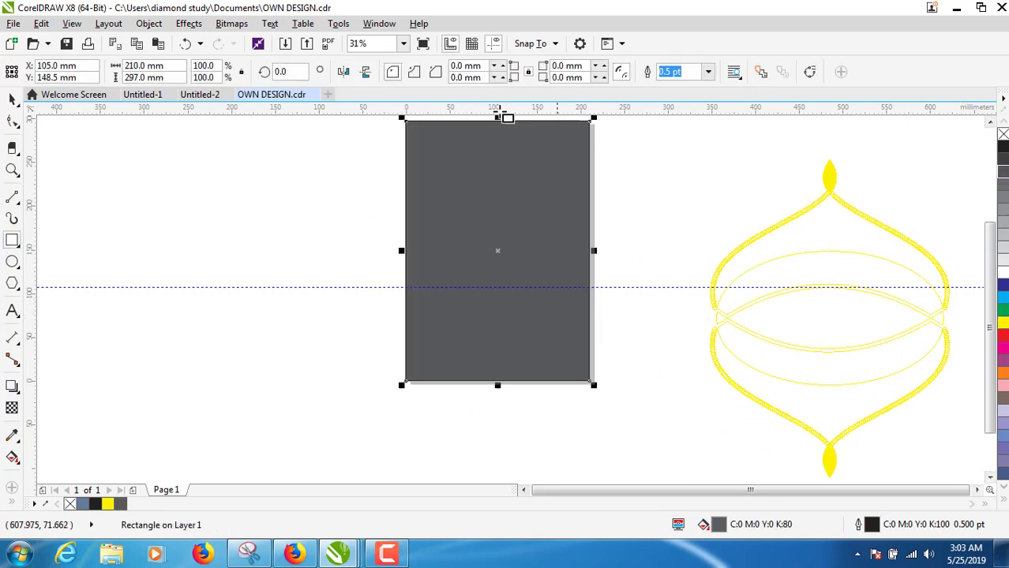
Step: Drag the yellow emblem back onto the dark grey rectangle
click(12, 98)
drag(688, 137, 894, 451)
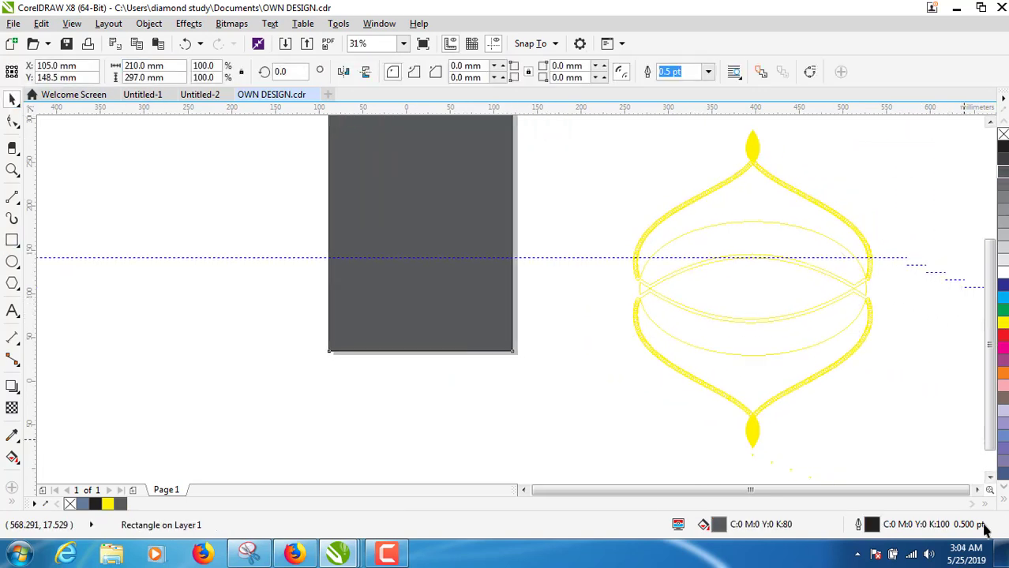
drag(752, 289, 441, 213)
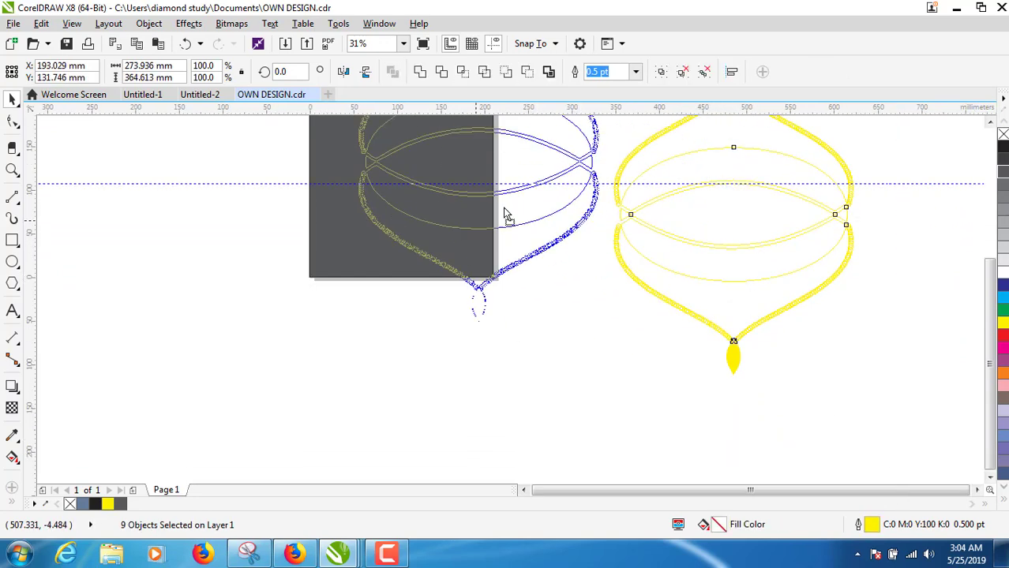
key(h)
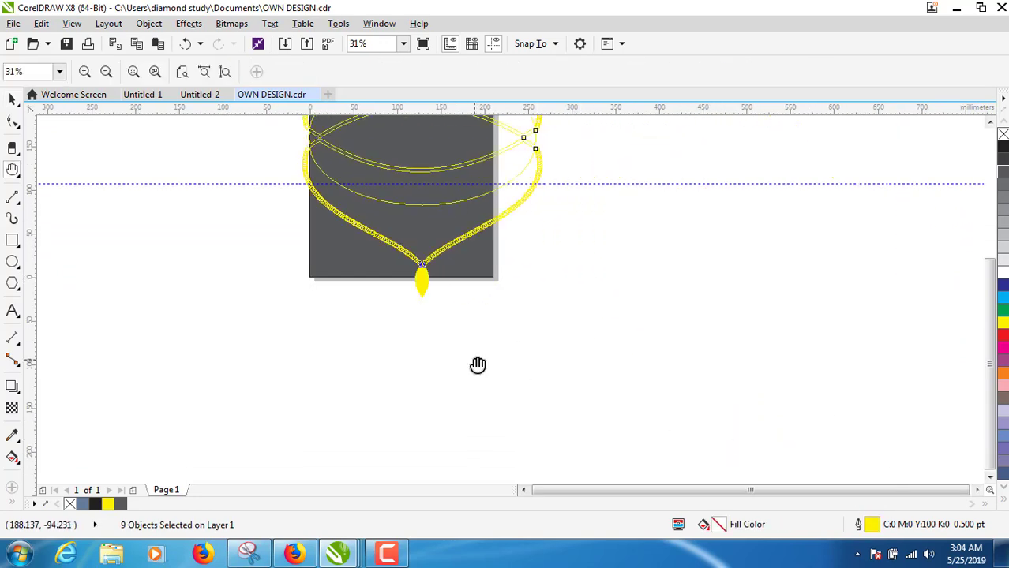
scroll(480, 460, up, 1)
scroll(457, 455, up, 4)
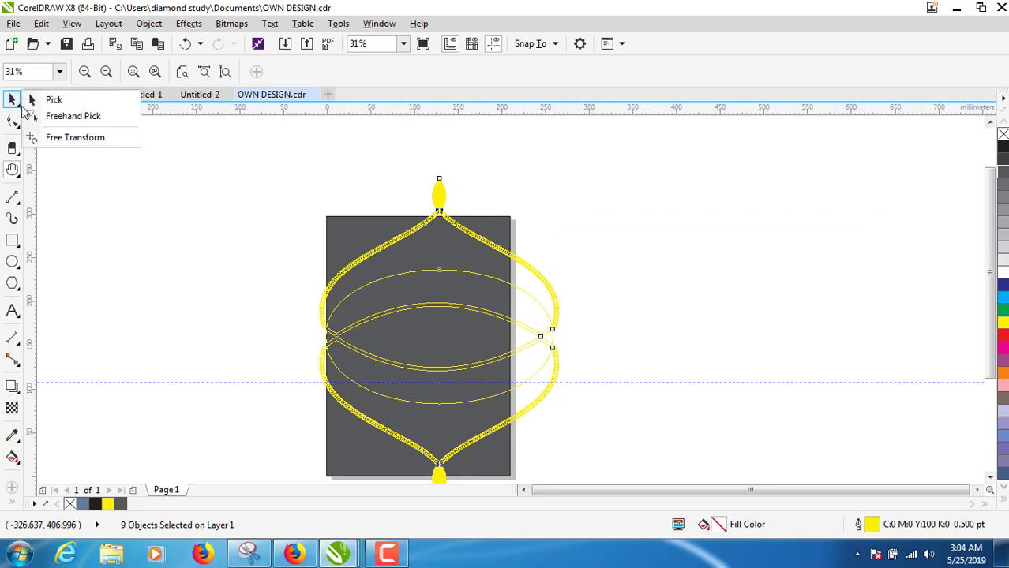
Step: Try scaling the emblem and background to about 59%, then undo it
click(12, 100)
click(84, 103)
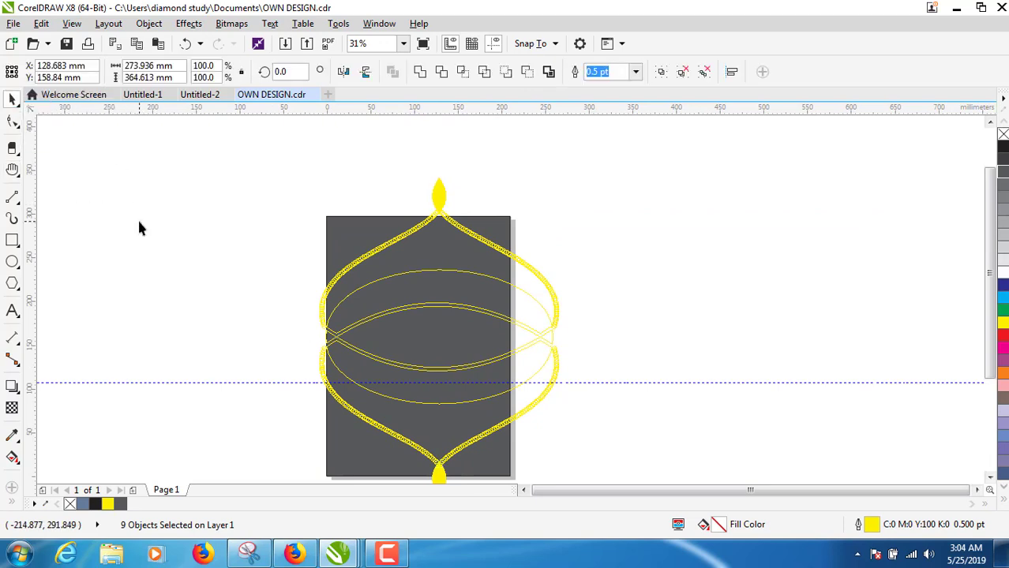
key(ctrl+a)
drag(566, 172, 525, 227)
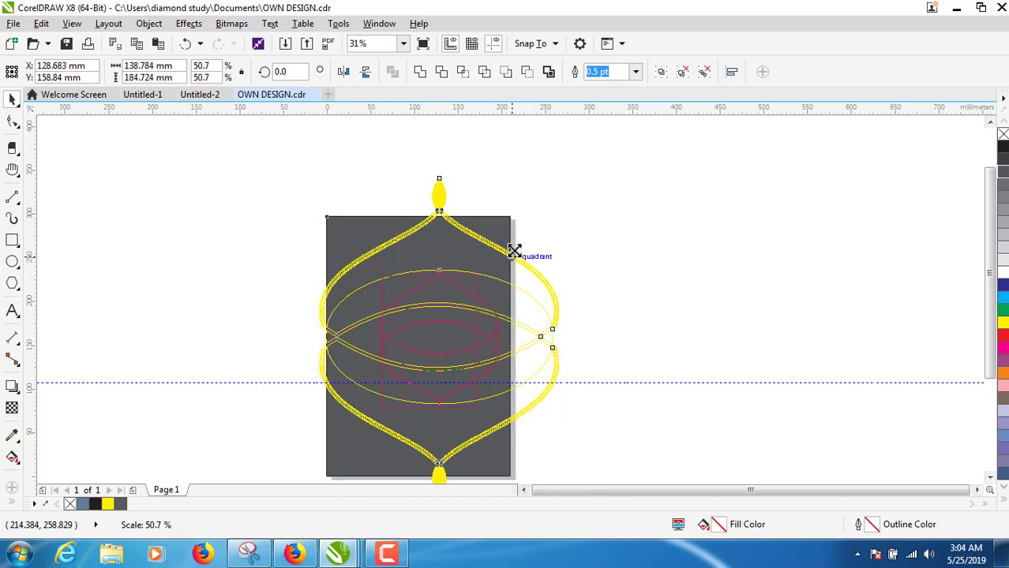
drag(525, 227, 524, 241)
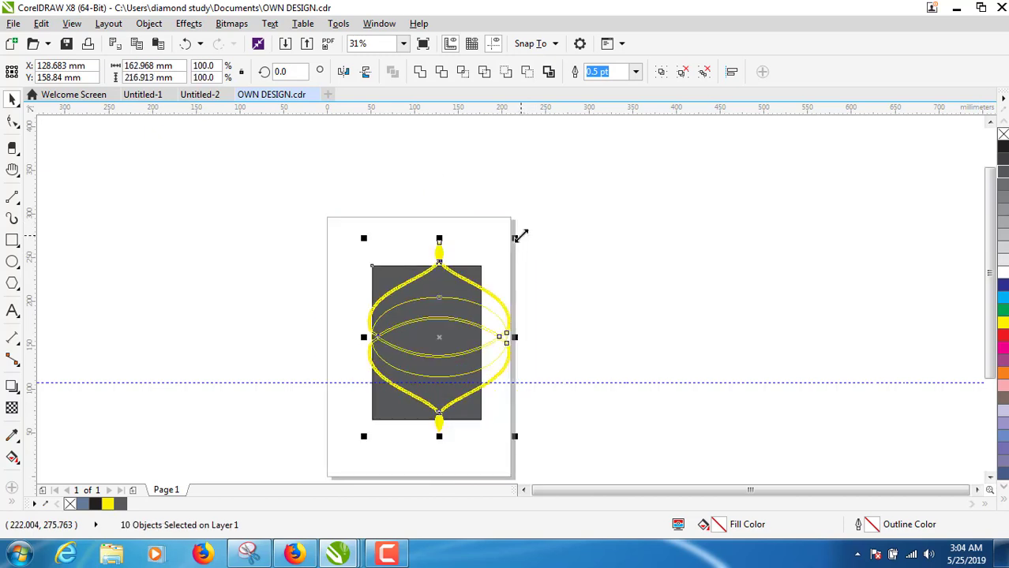
key(ctrl+z)
click(635, 225)
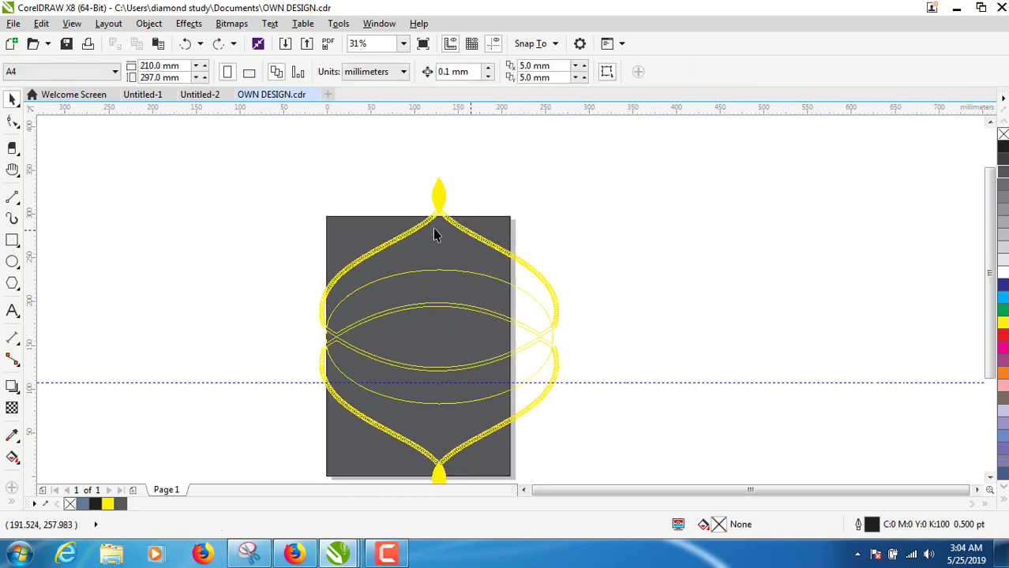
Step: Delete the grey rectangle, centre the emblem, and add a new 80% Black page rectangle
click(354, 230)
key(Delete)
mouse_move(261, 145)
mouse_down()
mouse_move(550, 387)
mouse_move(583, 460)
mouse_move(535, 441)
mouse_move(517, 395)
mouse_up()
drag(439, 295, 420, 299)
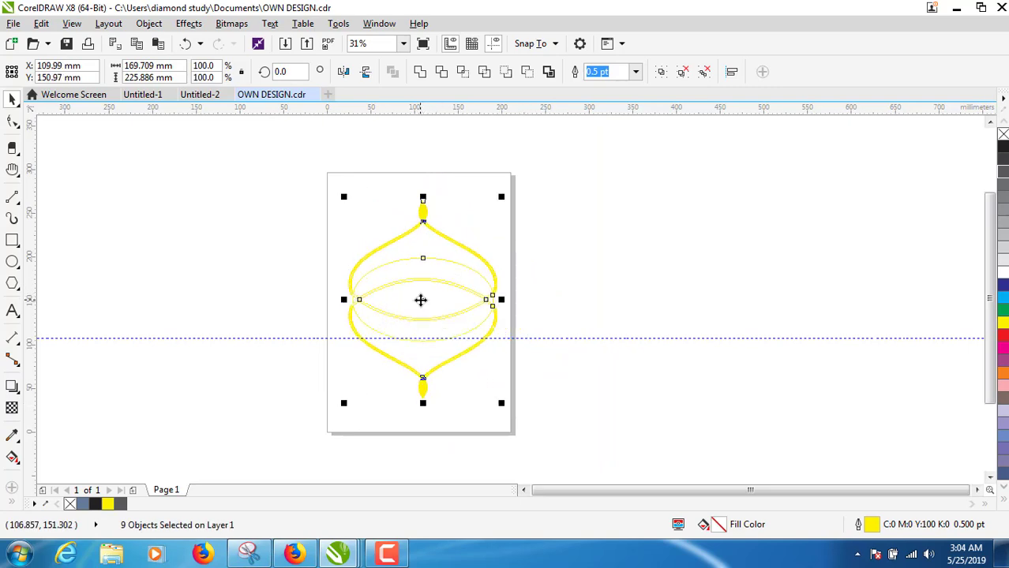
double_click(11, 241)
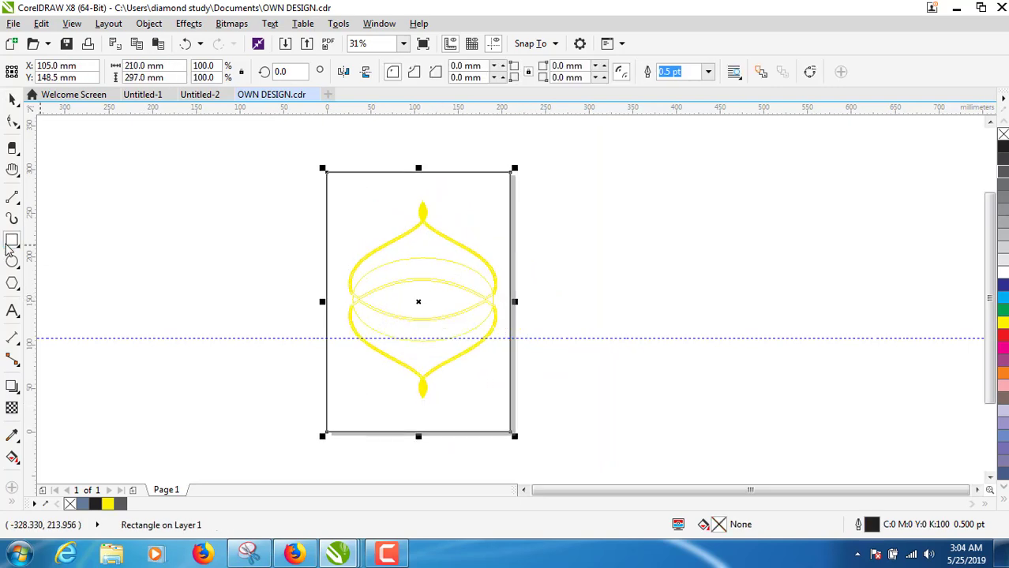
click(1004, 179)
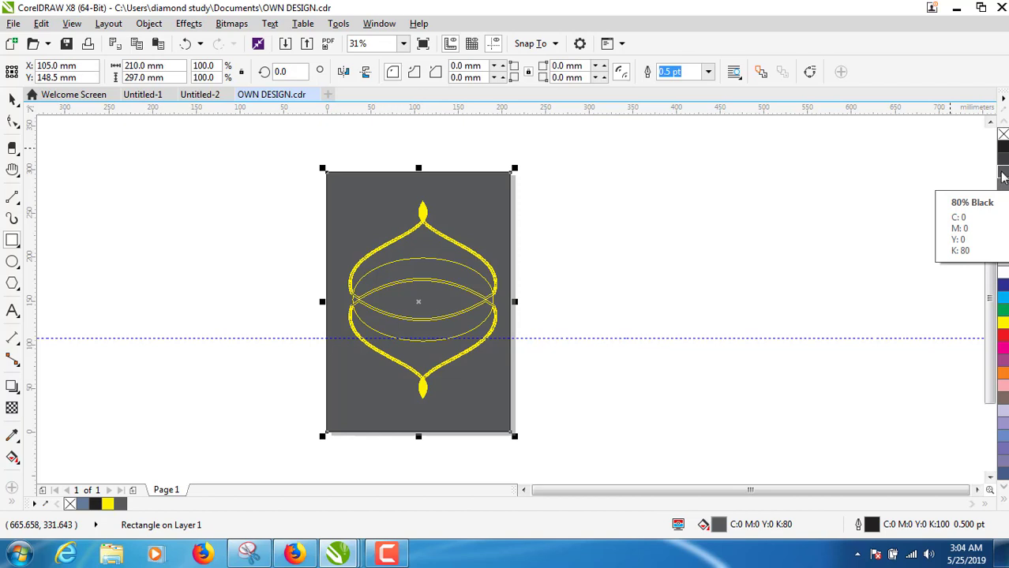
click(11, 99)
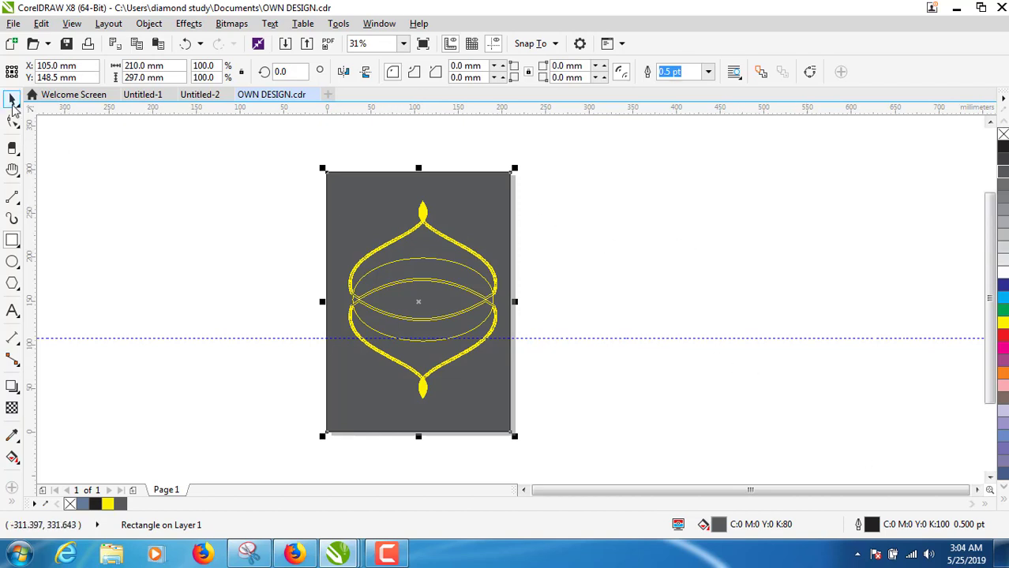
click(127, 173)
Step: Zoom in and centre the view on the emblem's central lens
key(h)
scroll(420, 286, up, 1)
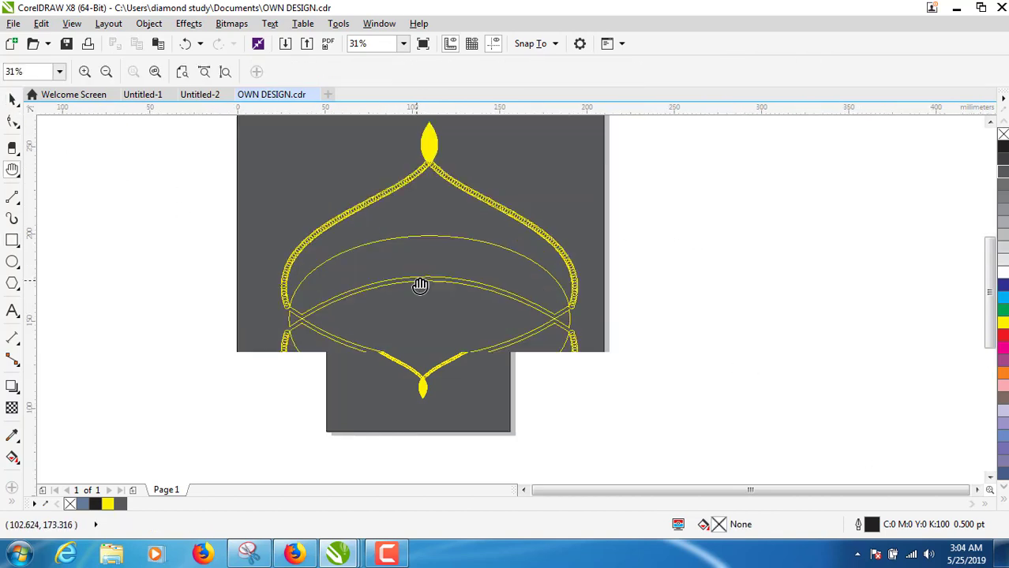
scroll(420, 285, up, 1)
scroll(420, 286, up, 1)
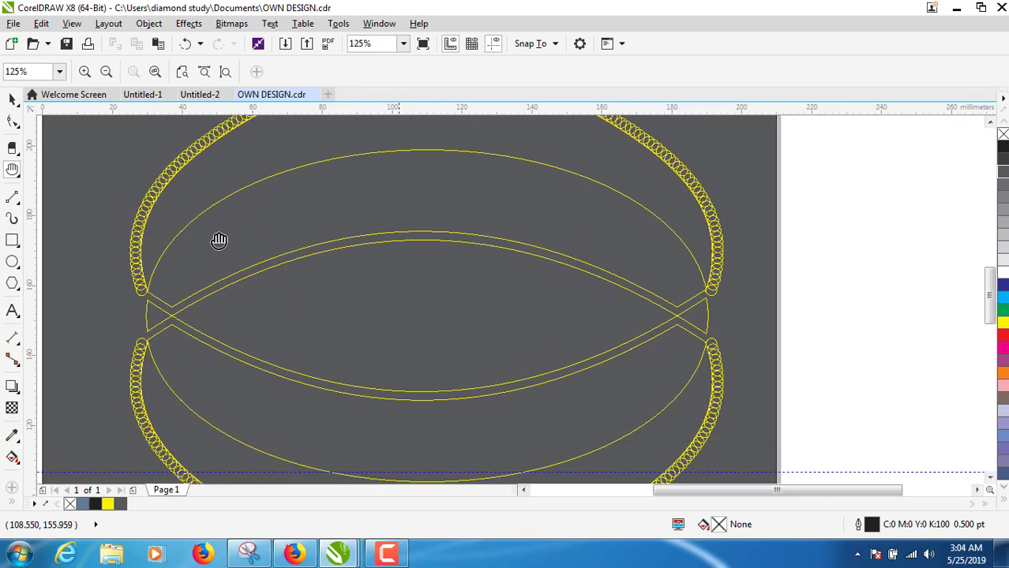
drag(407, 332, 396, 291)
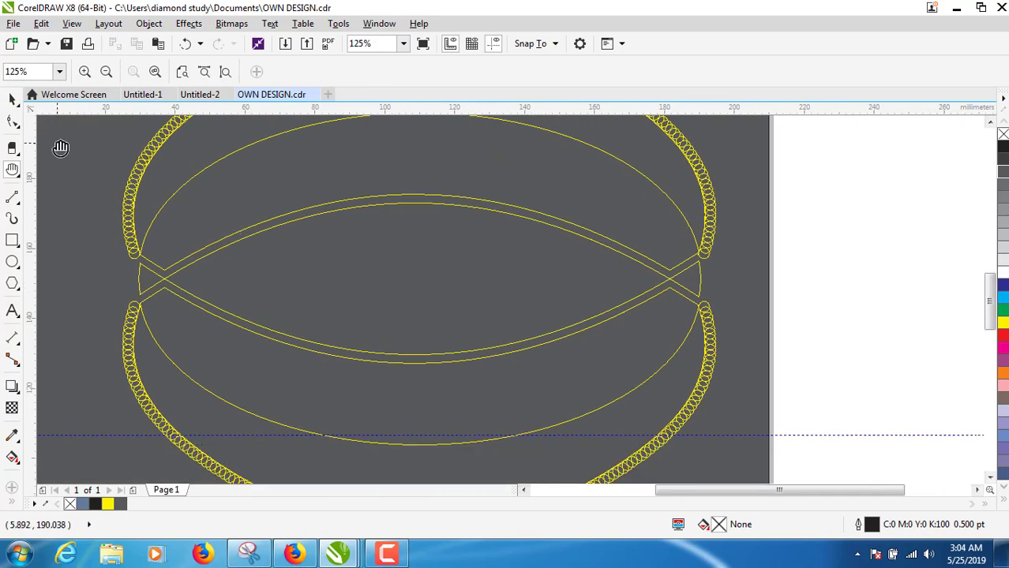
click(13, 100)
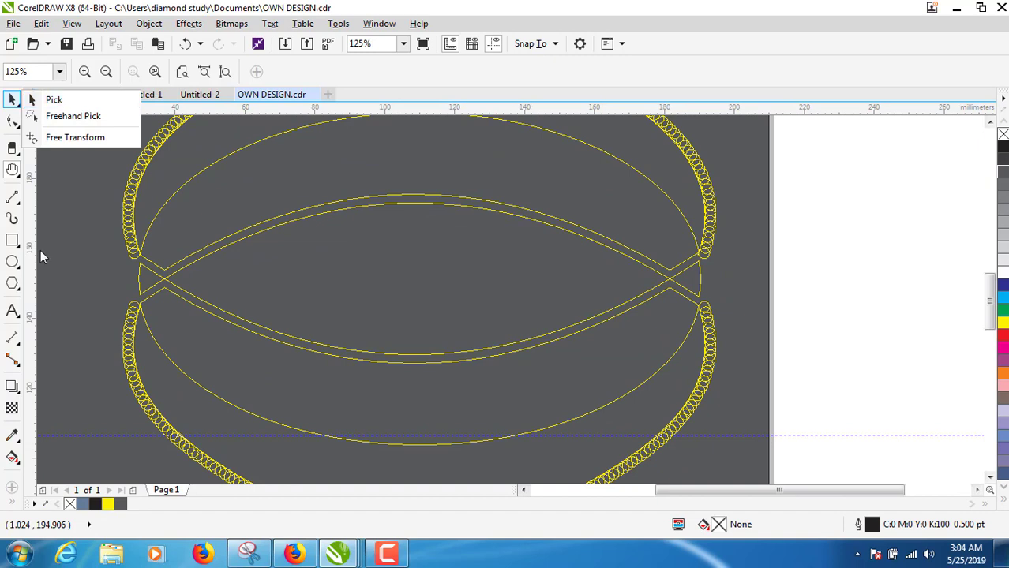
Step: Type BRAND as artistic text inside the central lens, correcting the typo
click(11, 310)
click(304, 283)
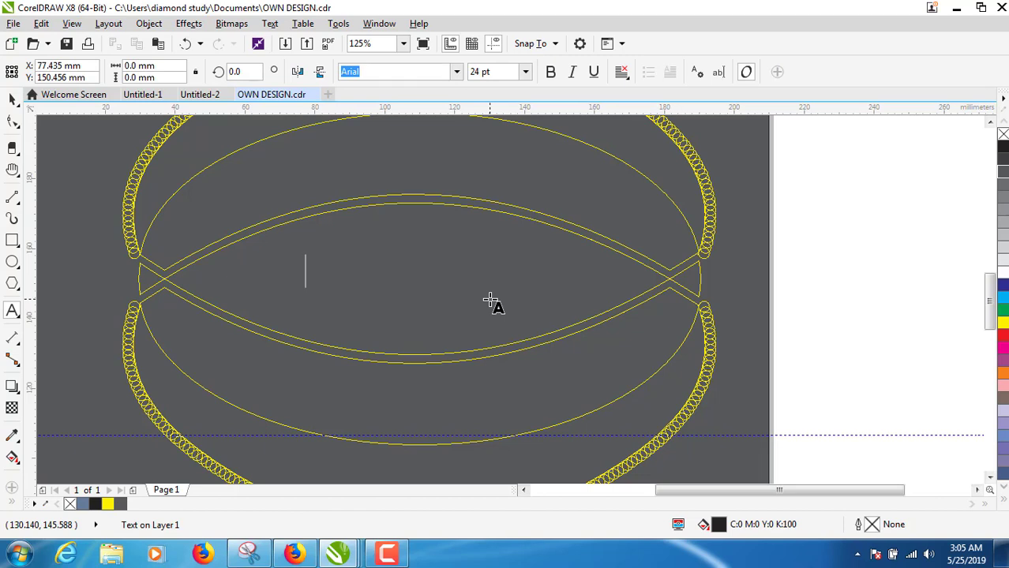
text(BRAM)
key(BackSpace)
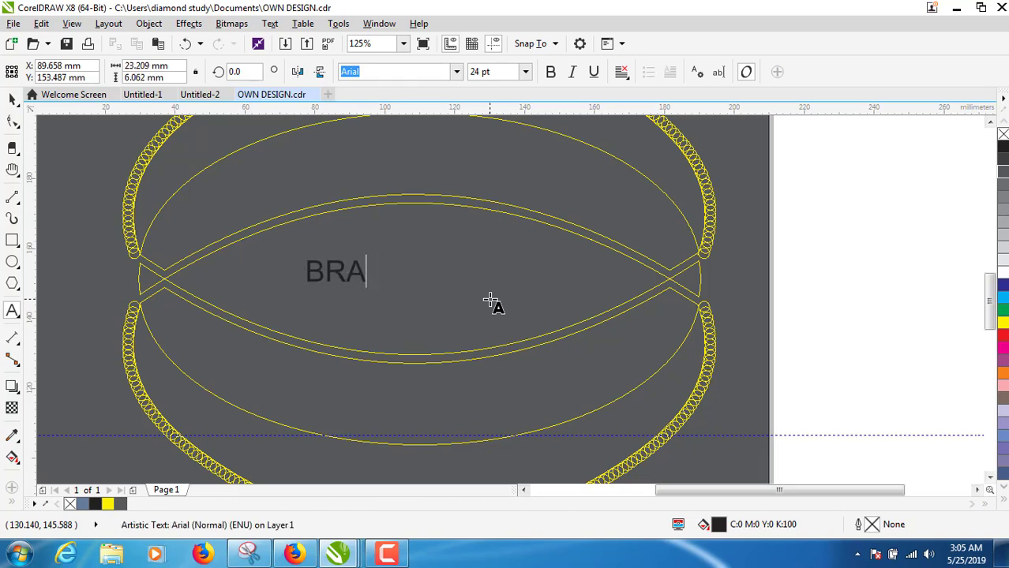
text(ND)
click(14, 100)
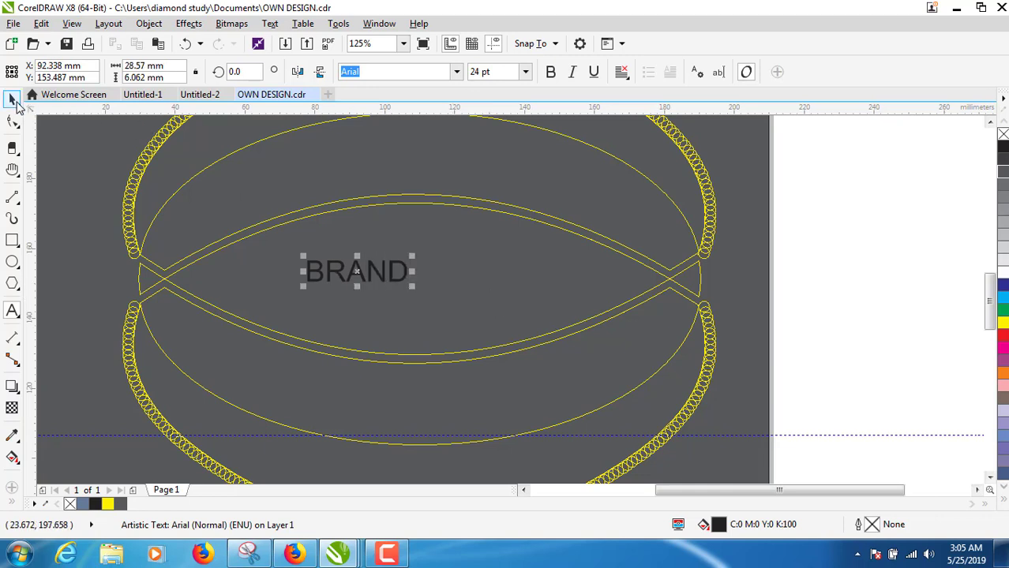
Step: Enlarge BRAND to about 82.7 pt and centre it on the inner lens curve
click(399, 283)
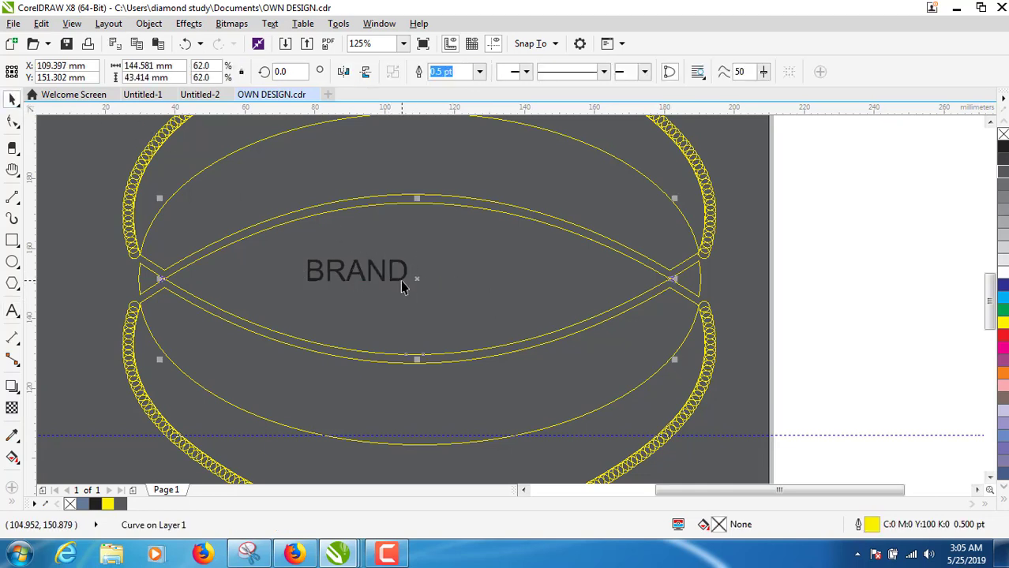
click(401, 284)
drag(412, 287, 534, 327)
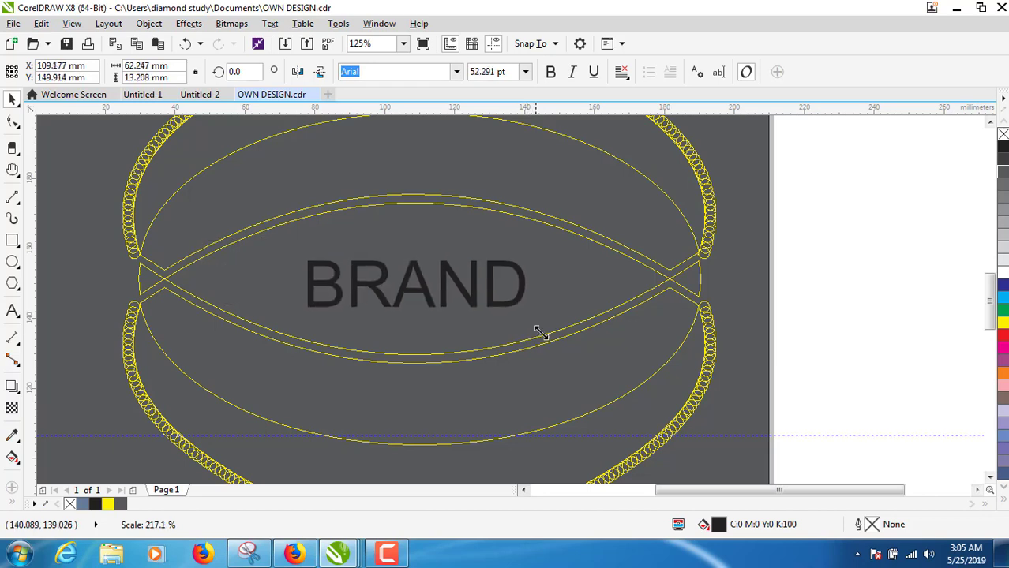
drag(540, 333, 651, 376)
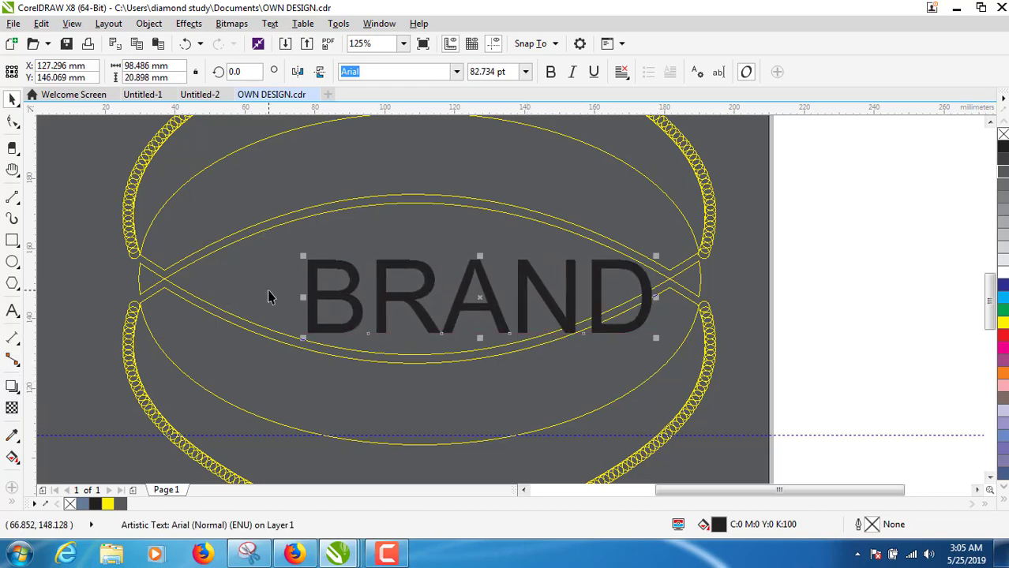
shift+click(268, 296)
key(e)
key(c)
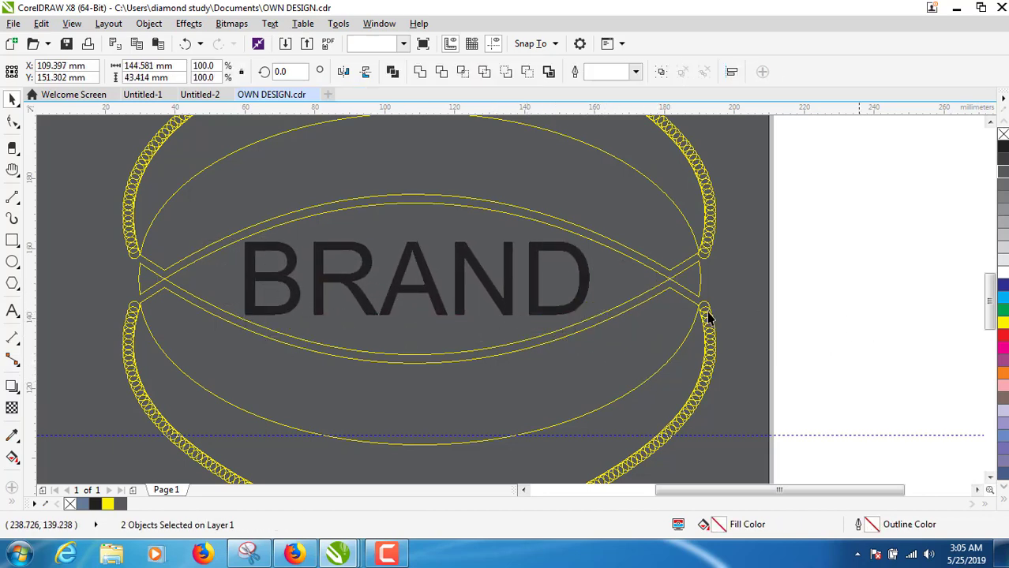
key(Escape)
Step: Try dark blue and cyan fills on BRAND, then settle on black
click(575, 305)
click(1003, 285)
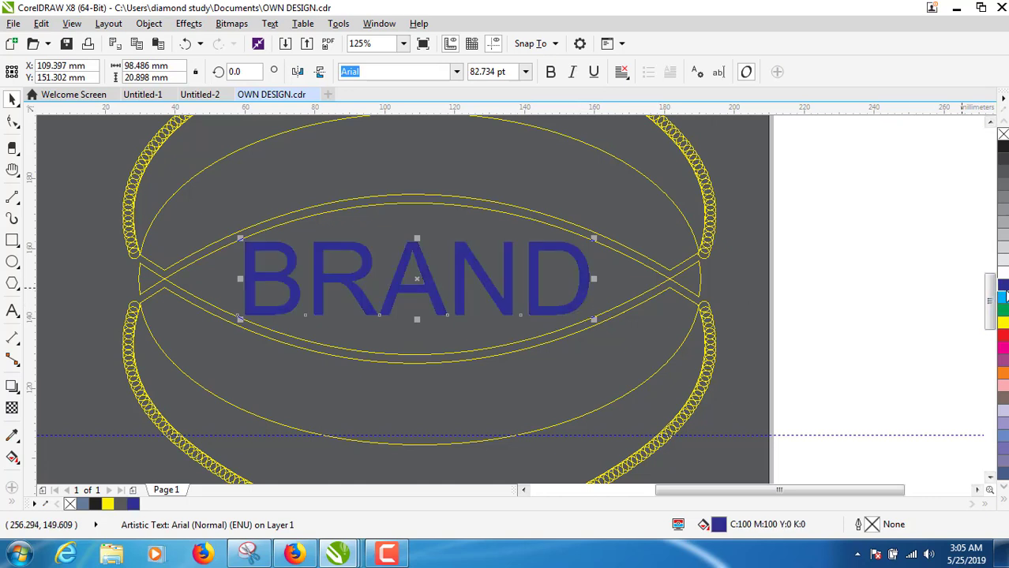
click(1002, 297)
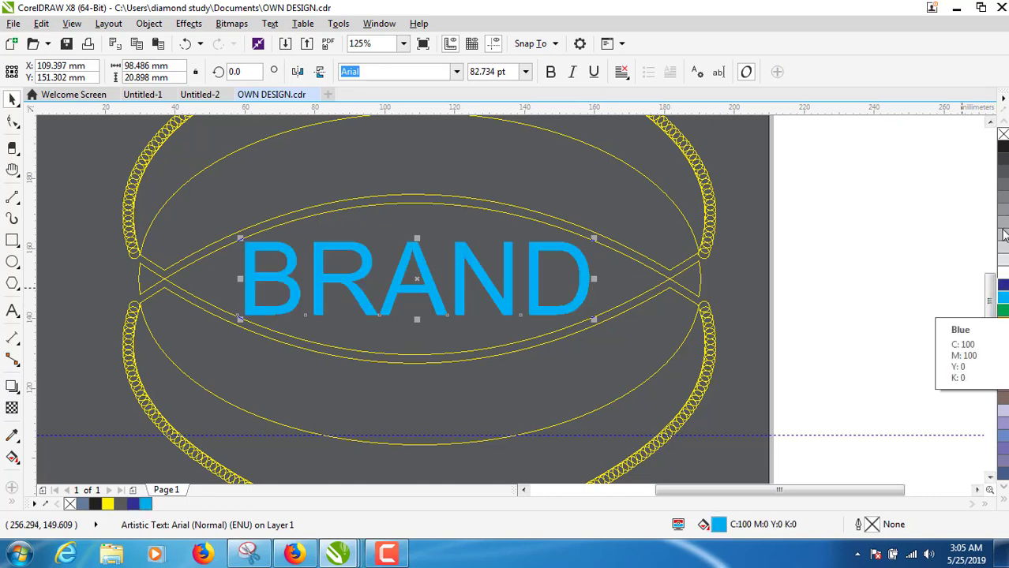
click(1002, 147)
click(954, 168)
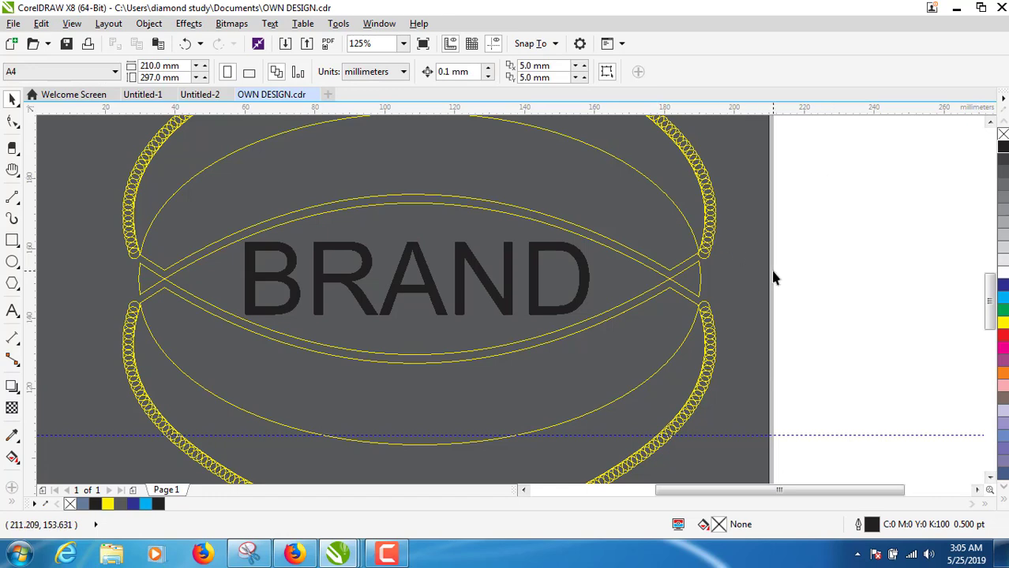
key(F3)
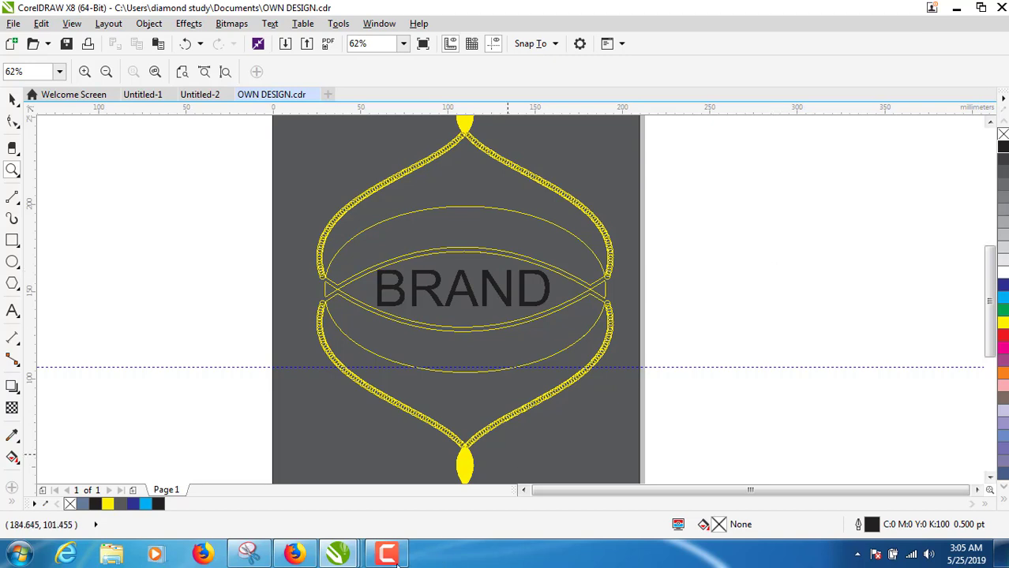
Step: Select the whole emblem and set every outline width to 4.0 pt
click(387, 554)
click(12, 99)
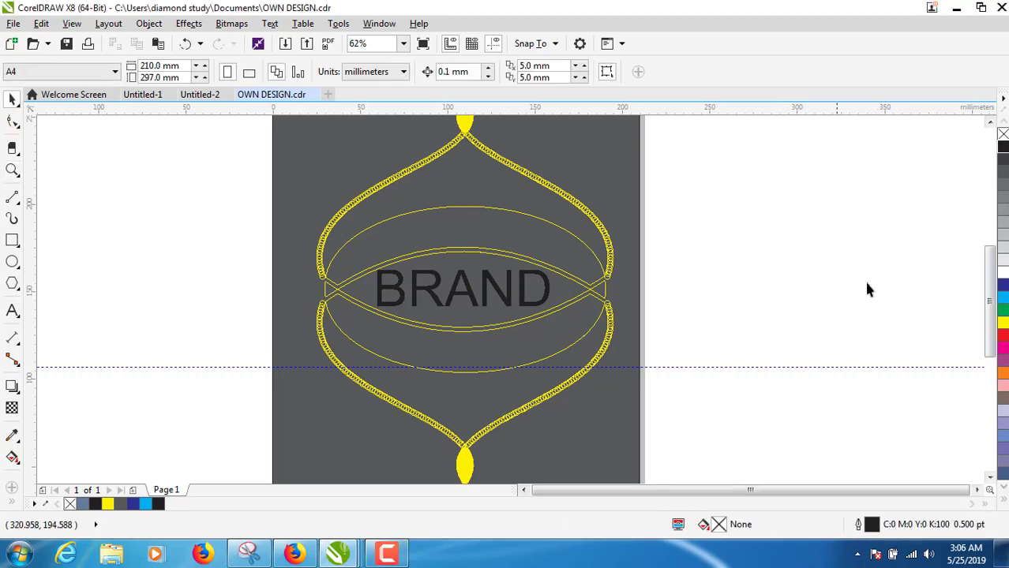
key(F3)
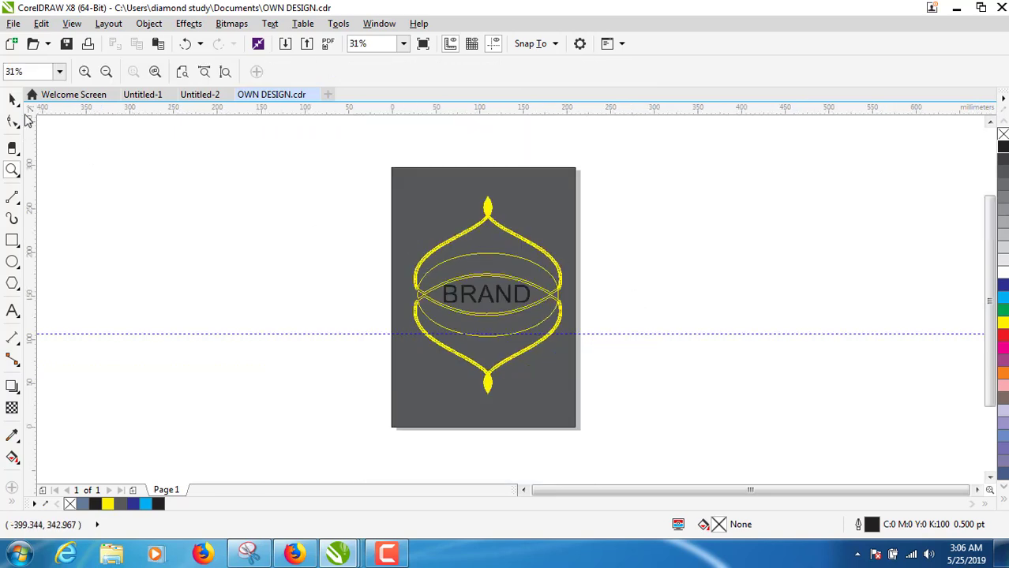
drag(257, 184, 650, 421)
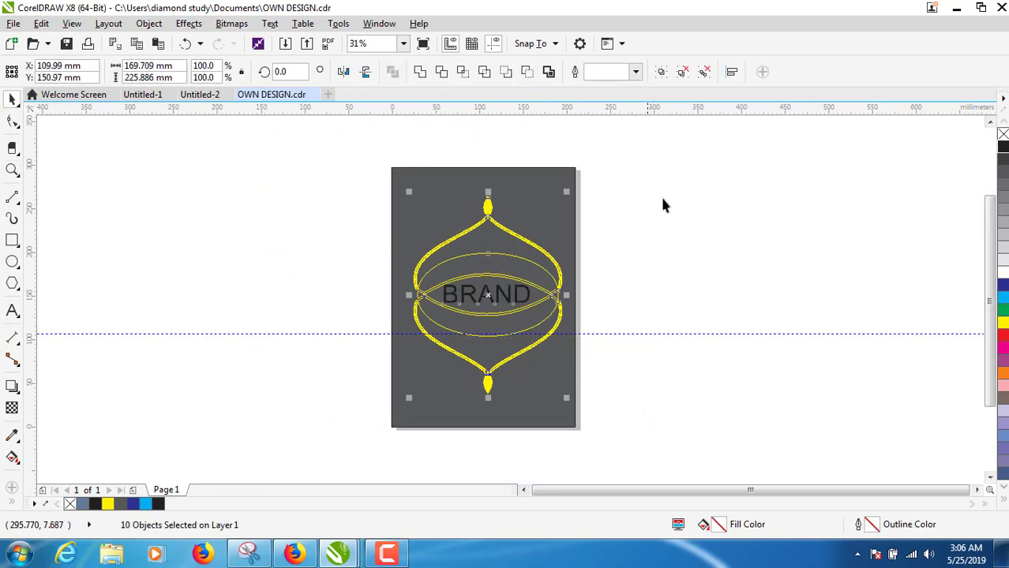
click(635, 72)
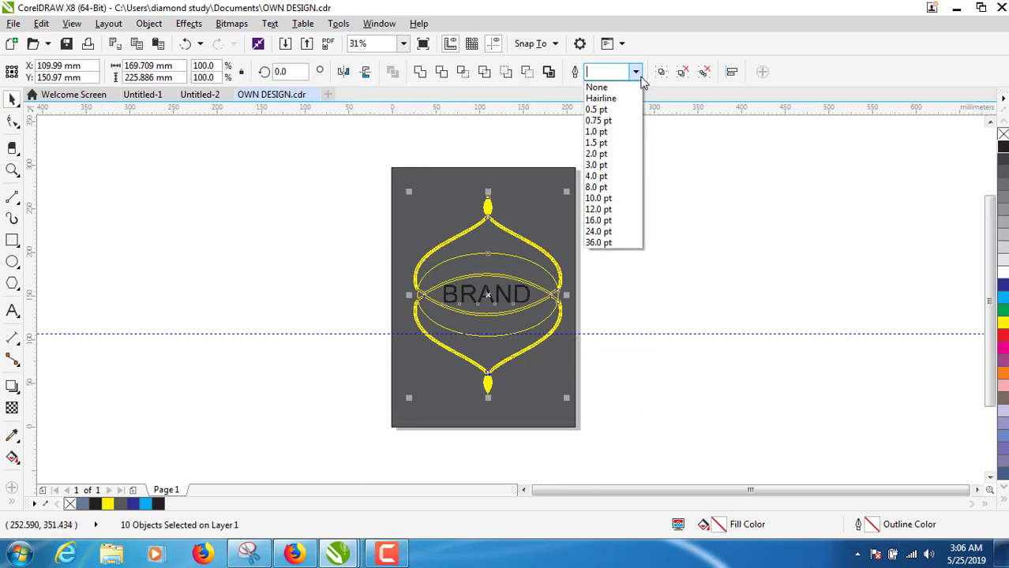
click(621, 183)
click(621, 182)
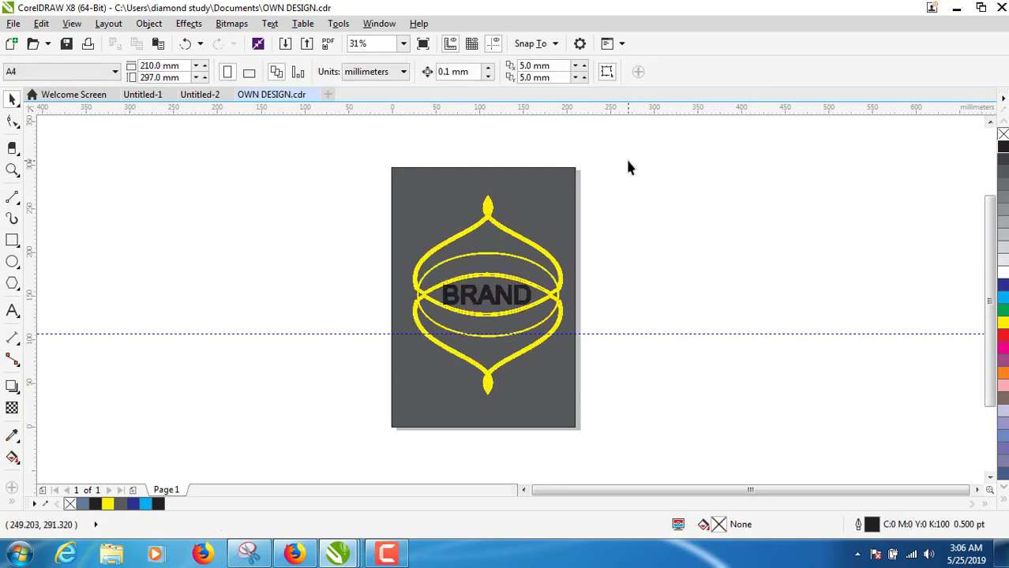
Step: Reselect the emblem and reduce all outlines to 3.0 pt
mouse_move(271, 203)
mouse_down()
mouse_move(664, 408)
mouse_move(352, 197)
mouse_up()
click(635, 72)
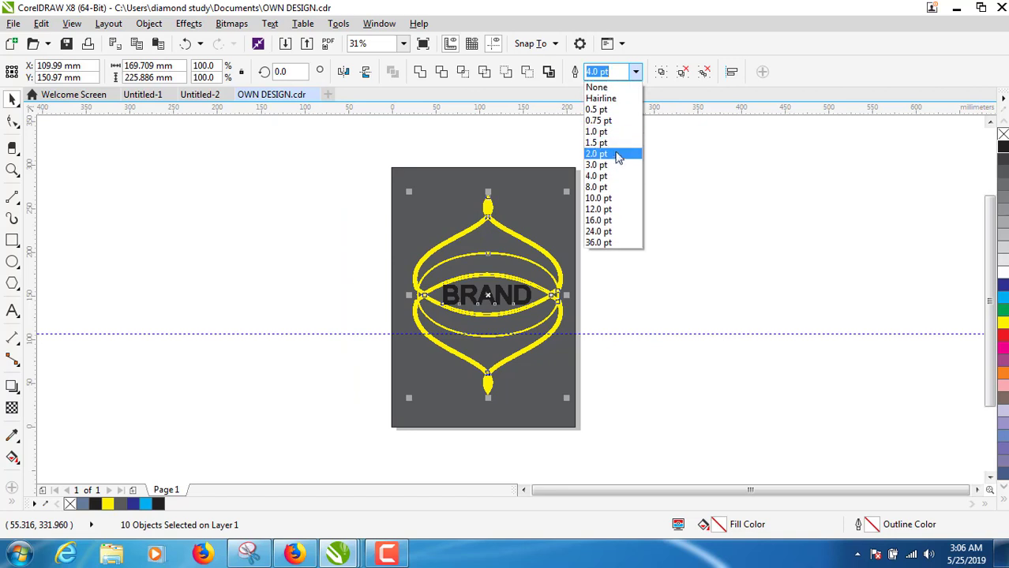
click(618, 167)
click(666, 205)
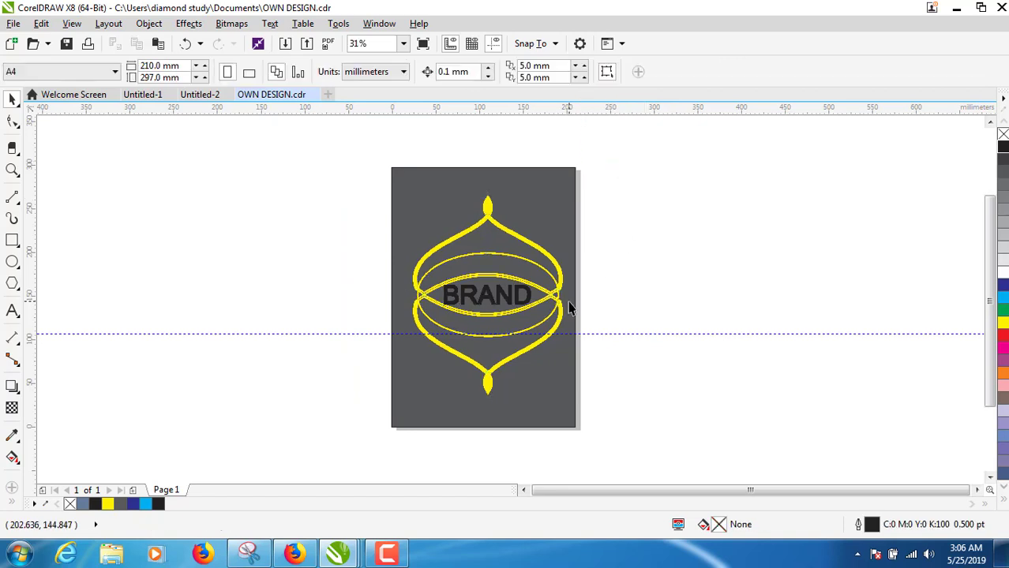
key(z)
scroll(570, 308, down, 2)
Step: Nudge the upper inner ellipse up, then outline both ellipses around BRAND in red
scroll(534, 309, up, 2)
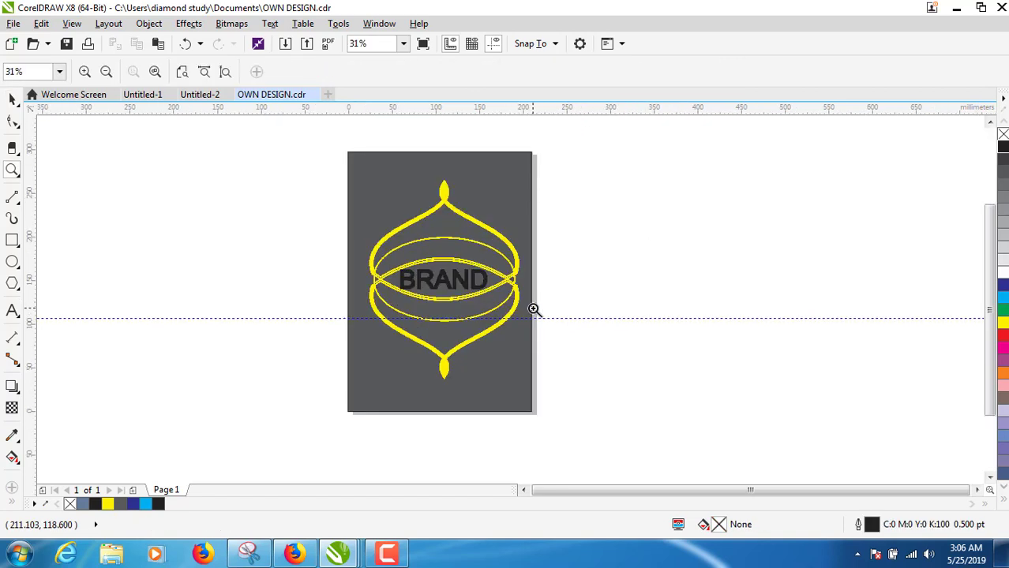
click(498, 305)
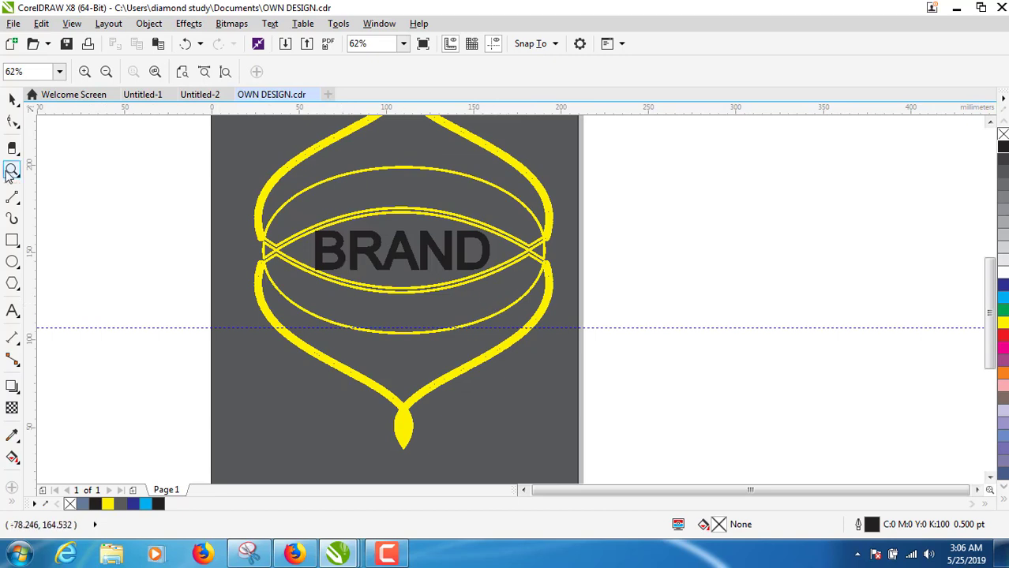
click(12, 100)
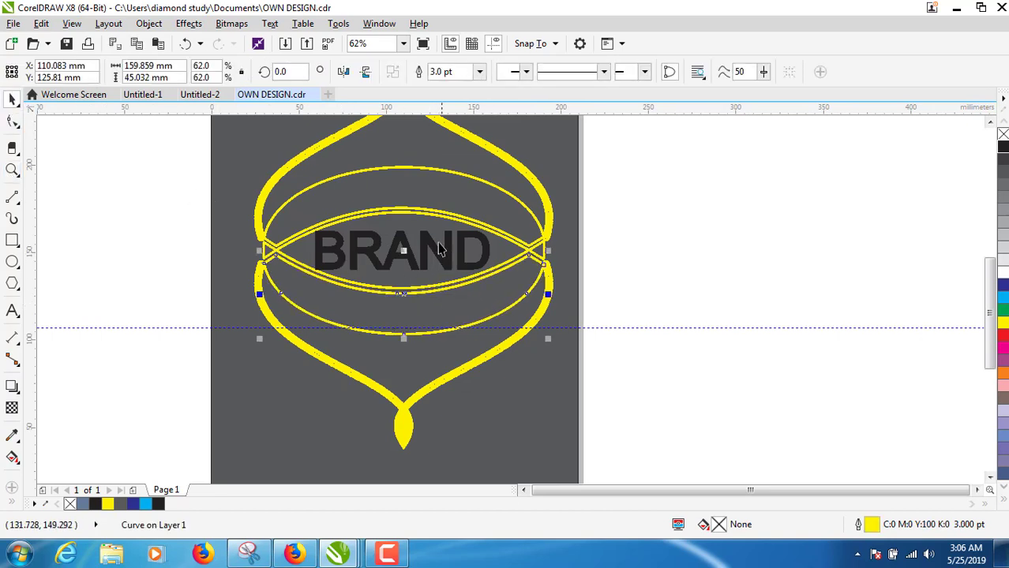
click(426, 208)
key(Up)
key(Up)
key(Up)
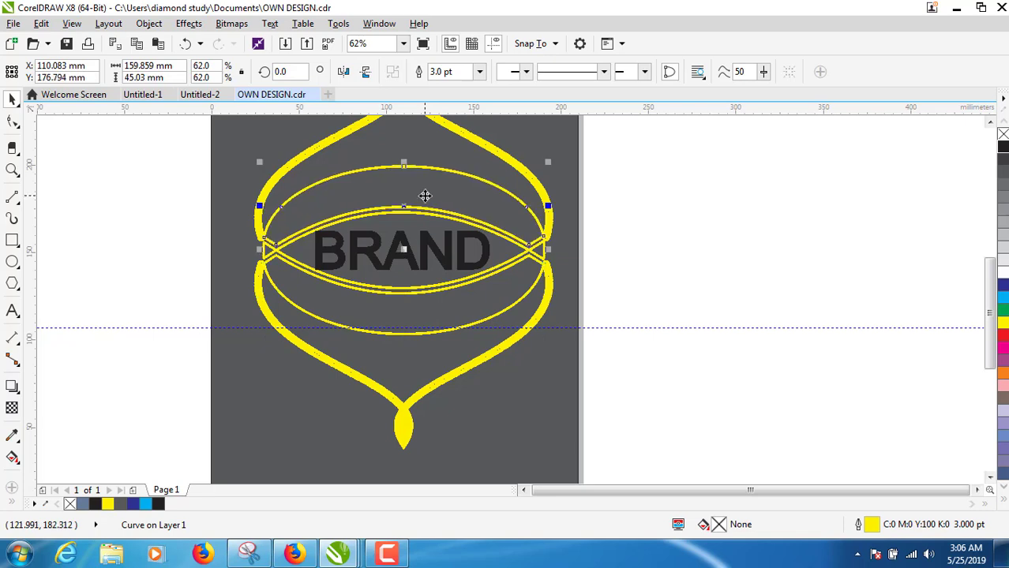
right_click(1003, 335)
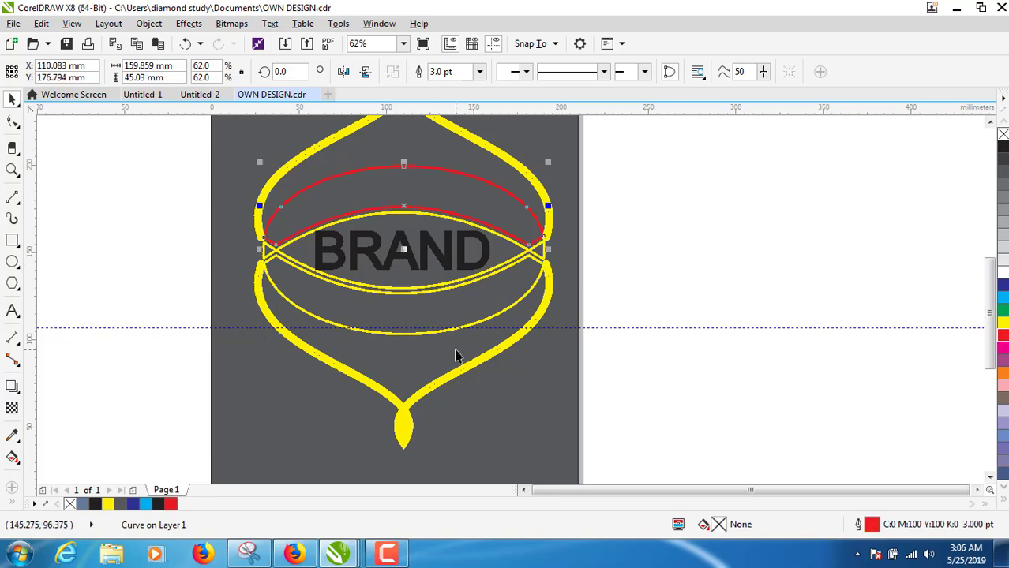
click(442, 328)
right_click(1003, 336)
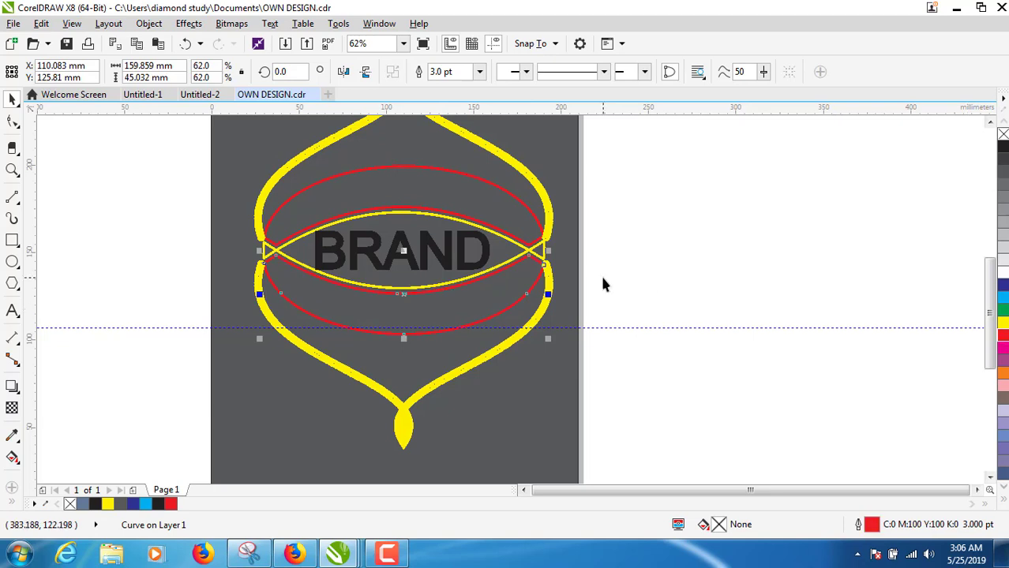
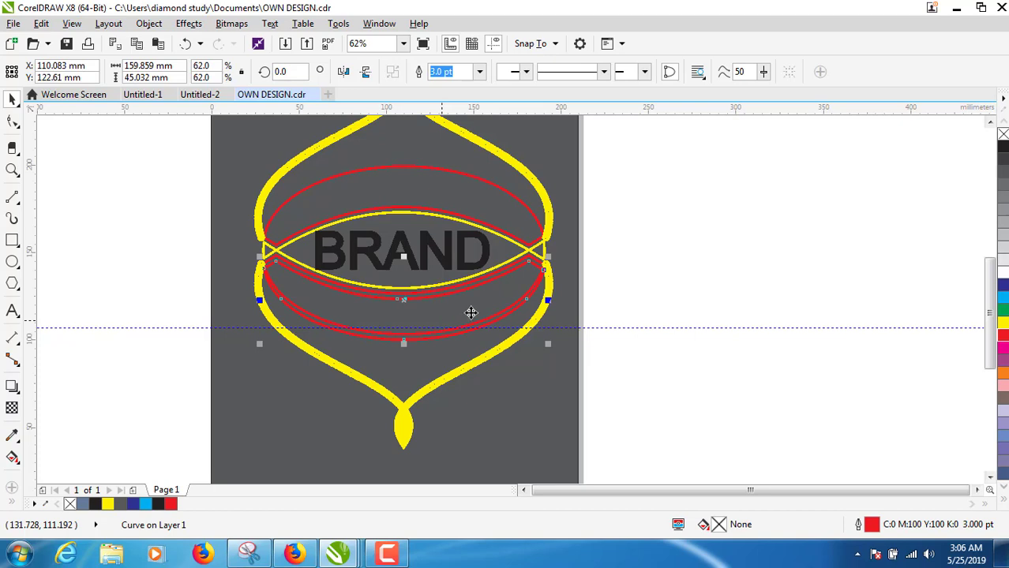
Step: Give the lower red curve a yellow outline, undoing an accidental stretch of the upper curve
right_click(1002, 322)
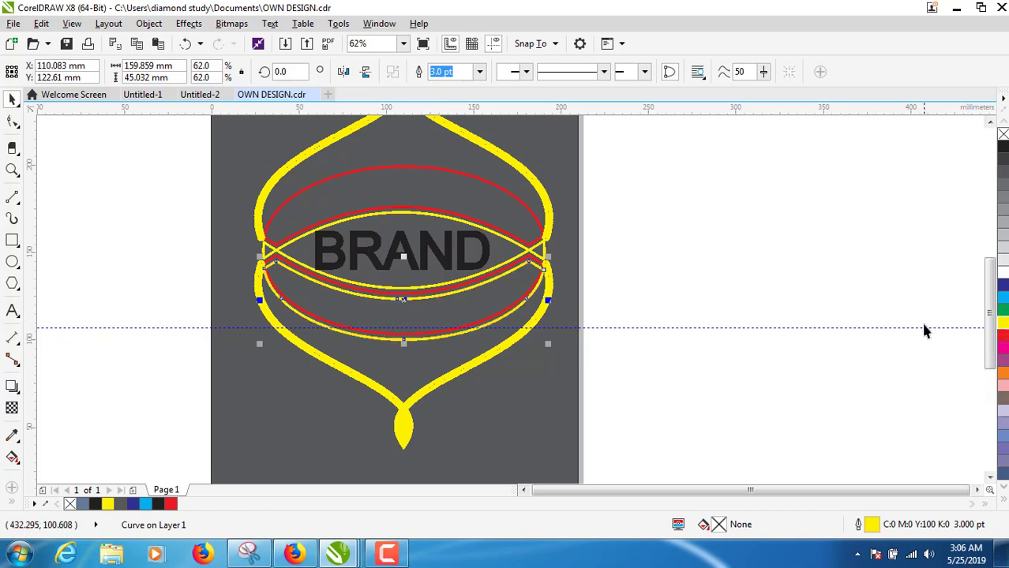
click(442, 208)
key(ctrl+z)
click(442, 206)
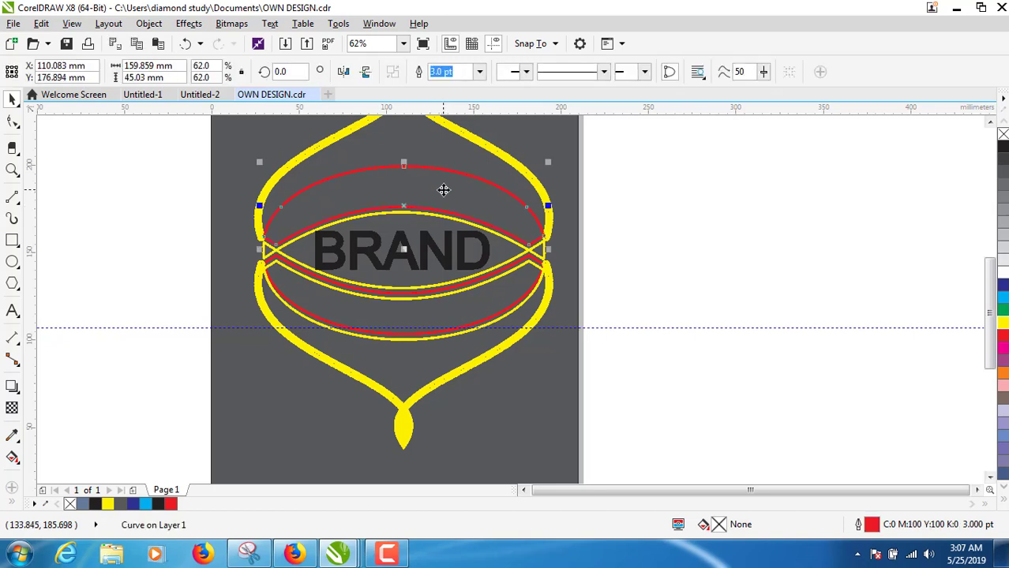
Step: Duplicate the upper red curve, nudge the copy upward and give it a yellow outline
key(ctrl+c)
key(ctrl+v)
key(Up)
key(Up)
key(Up)
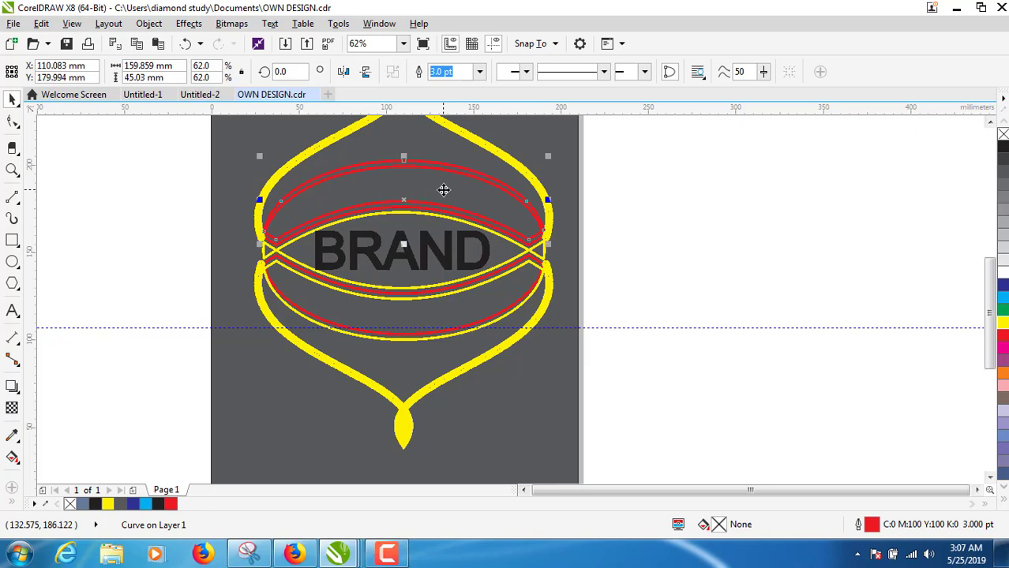
right_click(1002, 326)
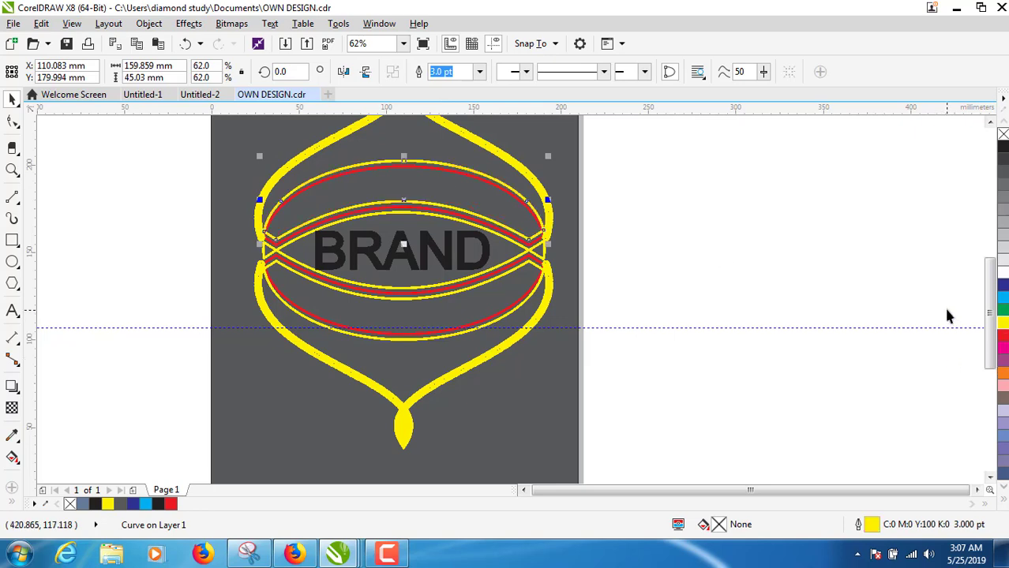
click(949, 315)
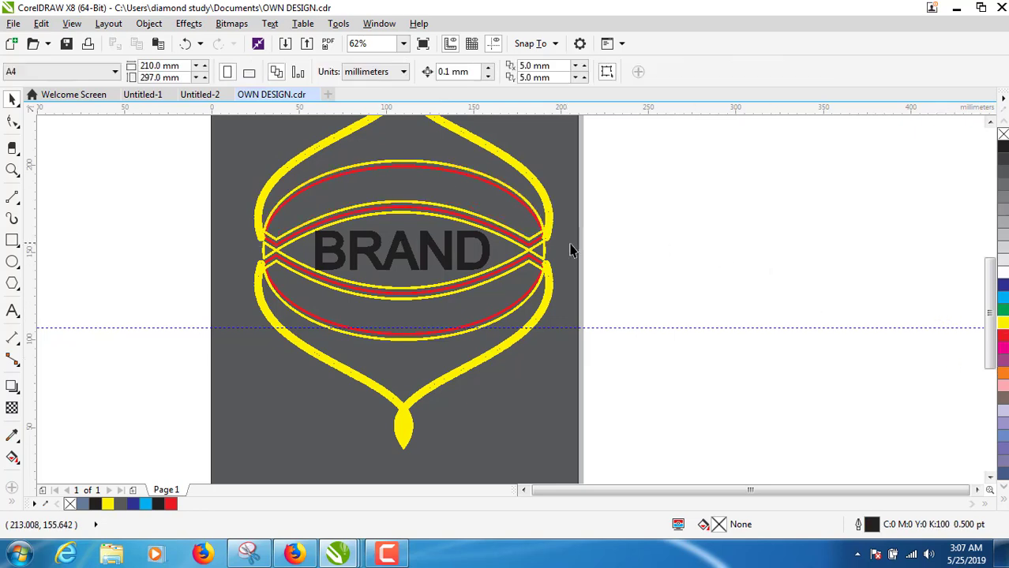
click(537, 317)
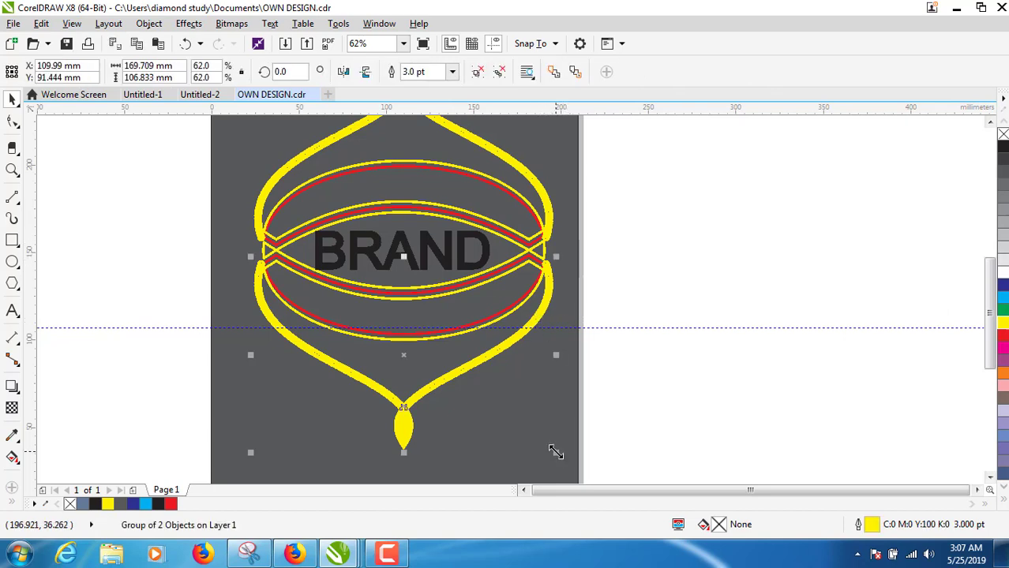
Step: Thin the lower and upper thick yellow outer curves to a 0.75 pt outline
drag(556, 452, 578, 475)
key(ctrl+z)
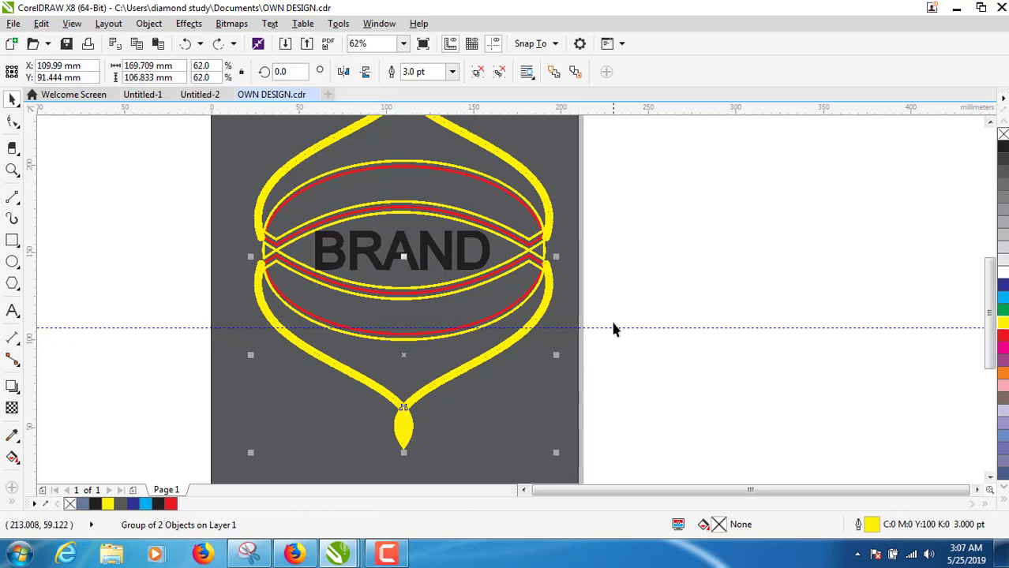
click(452, 72)
click(442, 122)
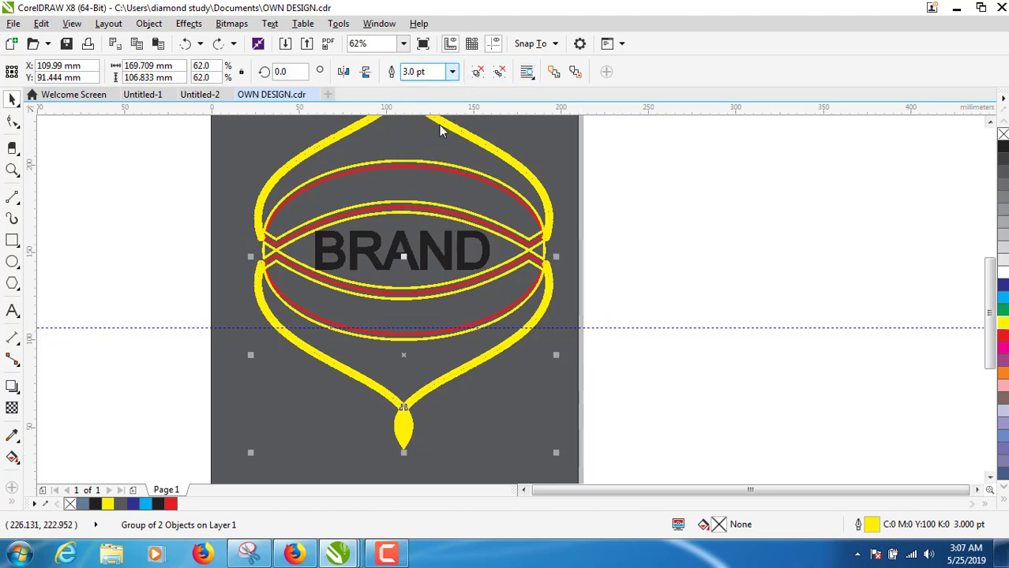
click(540, 183)
click(452, 72)
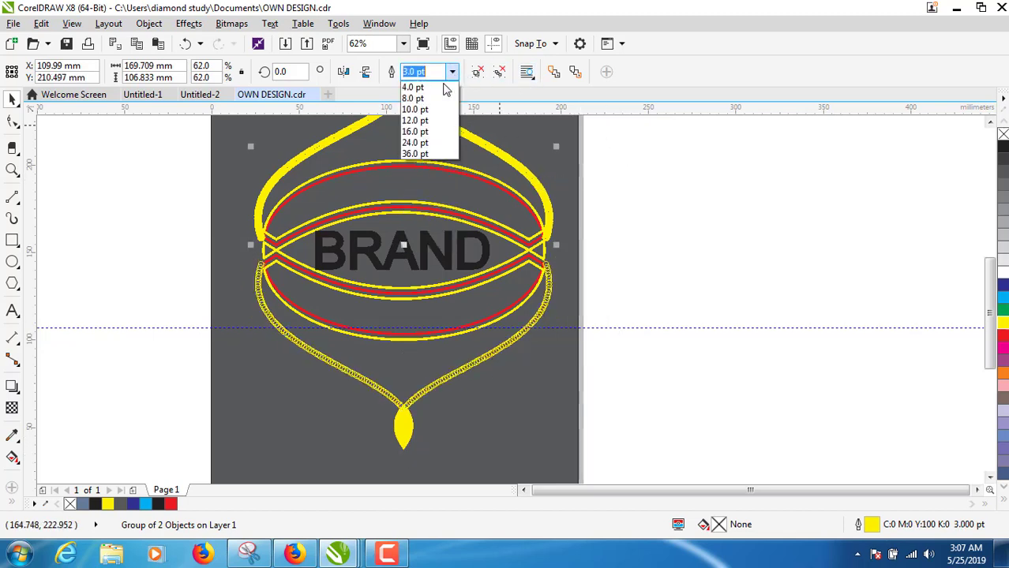
click(438, 129)
click(698, 239)
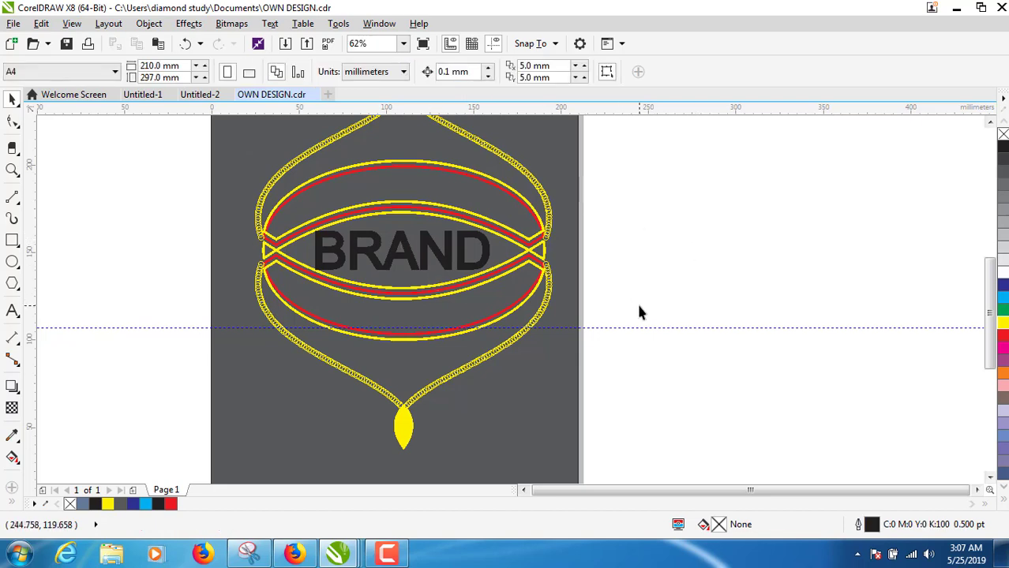
Step: Fill the bottom and top drop-shaped tips with red
click(425, 428)
click(403, 427)
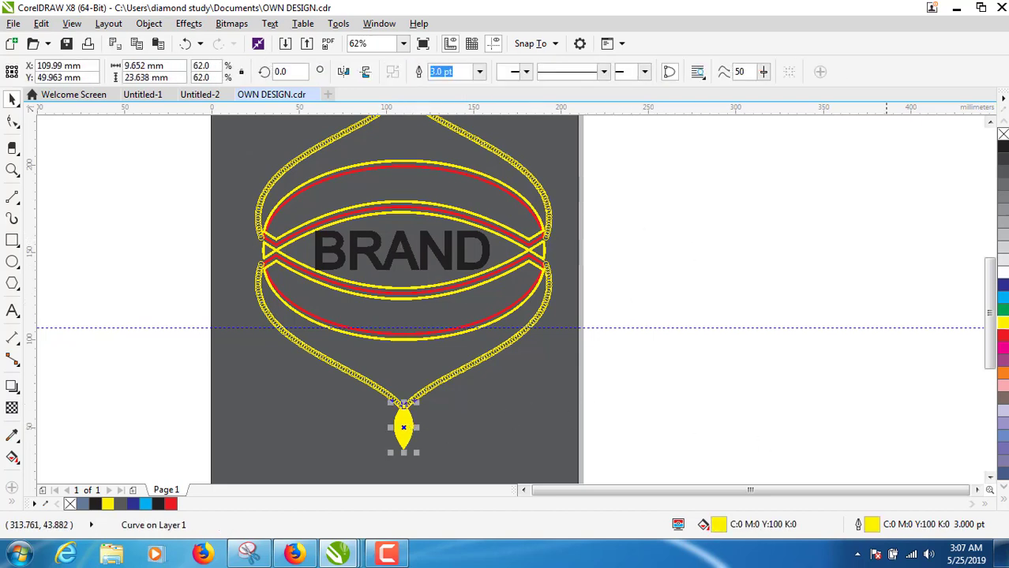
click(1002, 338)
drag(988, 316, 988, 281)
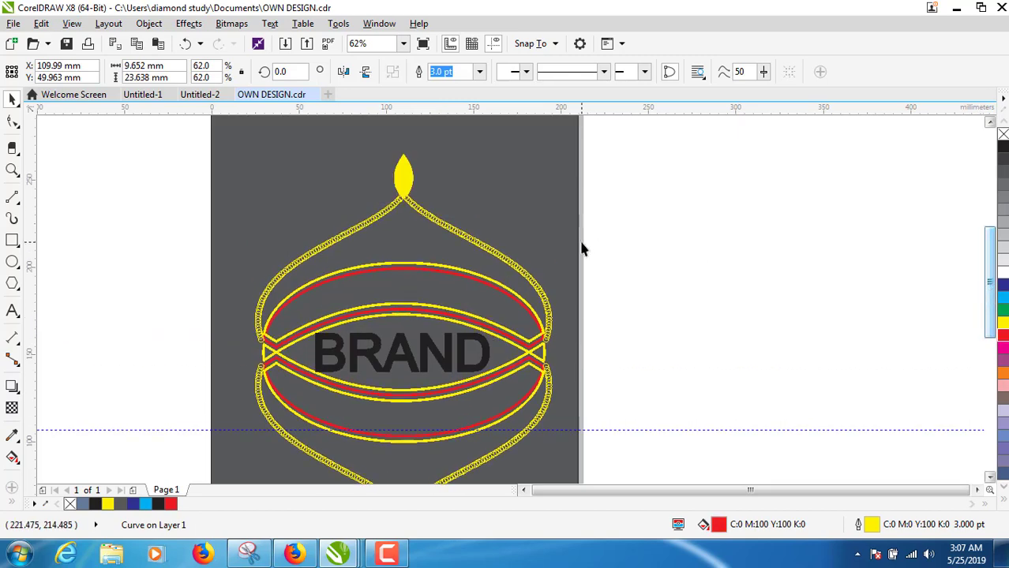
click(403, 182)
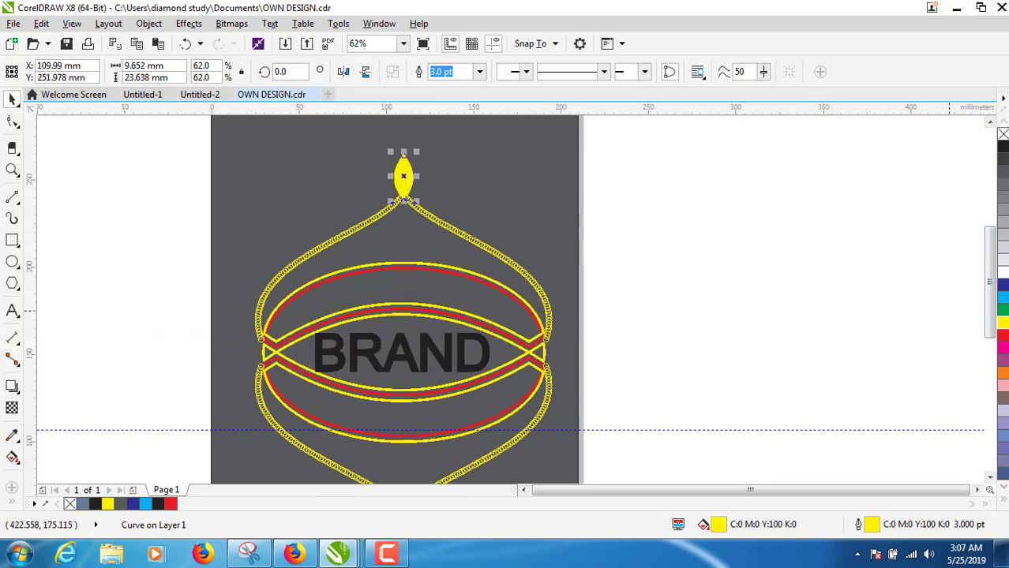
click(1003, 338)
drag(988, 285, 989, 310)
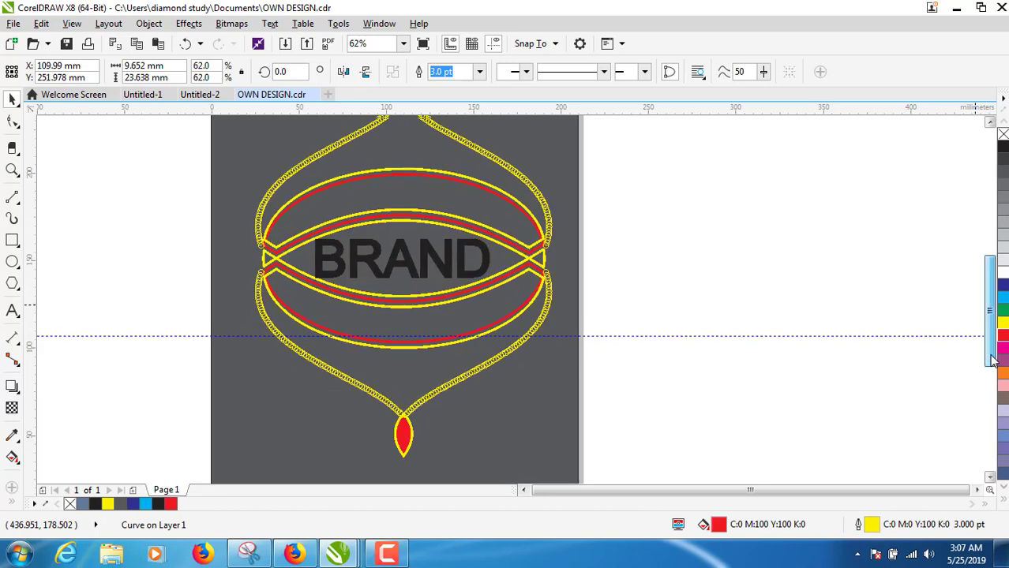
click(706, 260)
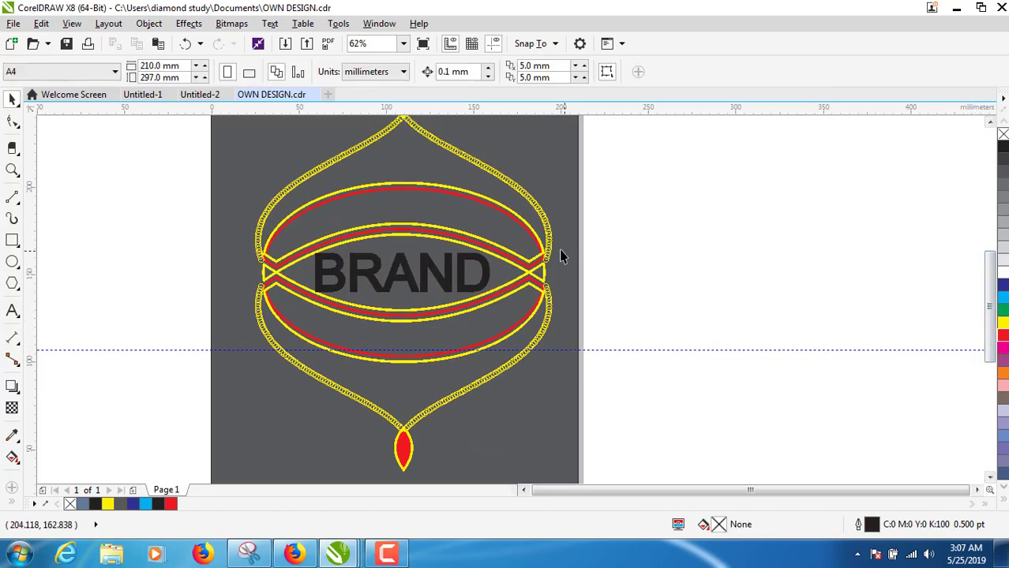
Step: Make the BRAND lettering yellow, then zoom out to the whole page
click(465, 272)
click(1002, 287)
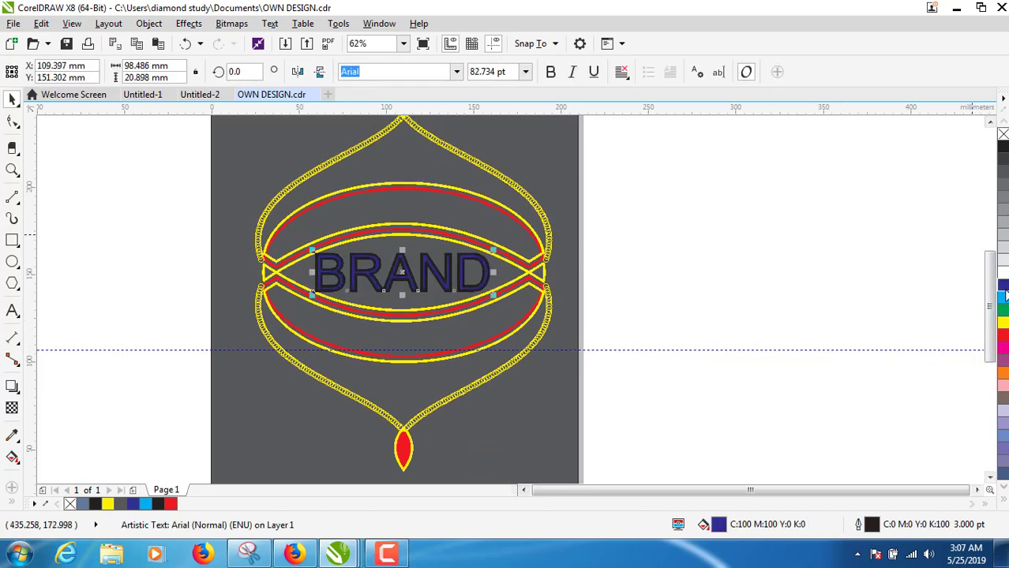
click(1002, 322)
click(797, 299)
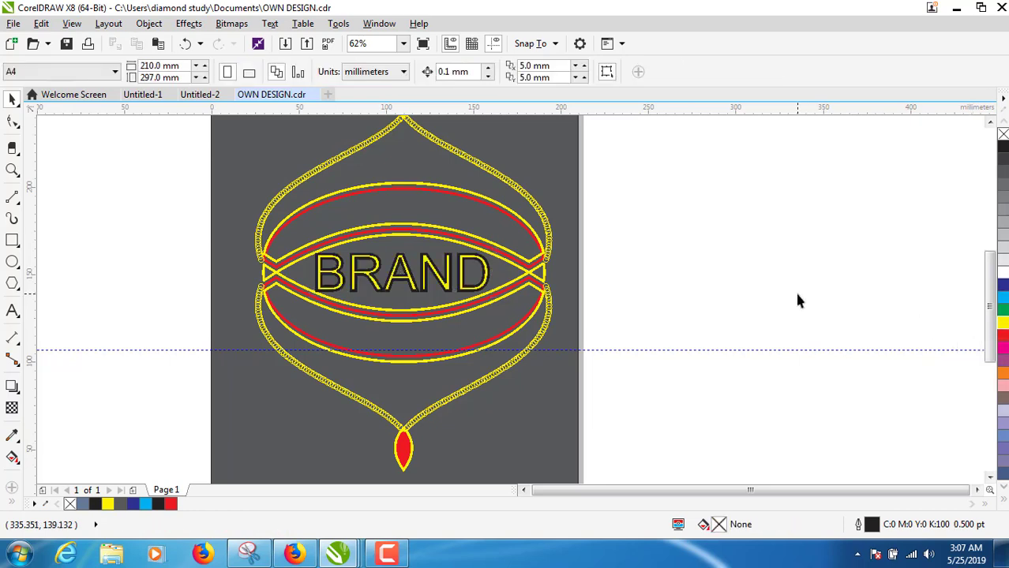
key(z)
key(F3)
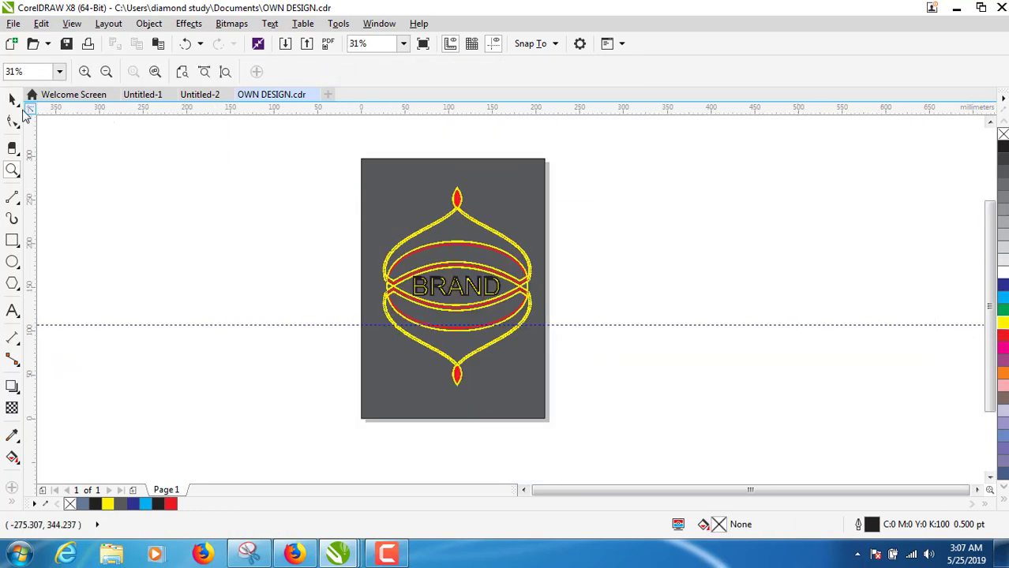
Step: Try a drop shadow on the ungrouped design, adjusting its opacity, then undo it
click(14, 98)
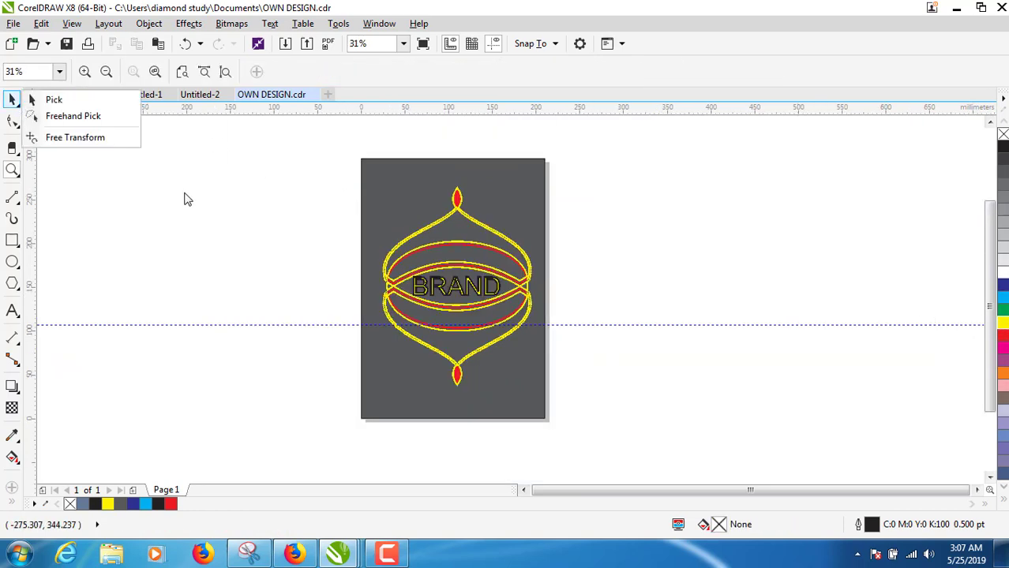
click(12, 435)
click(14, 388)
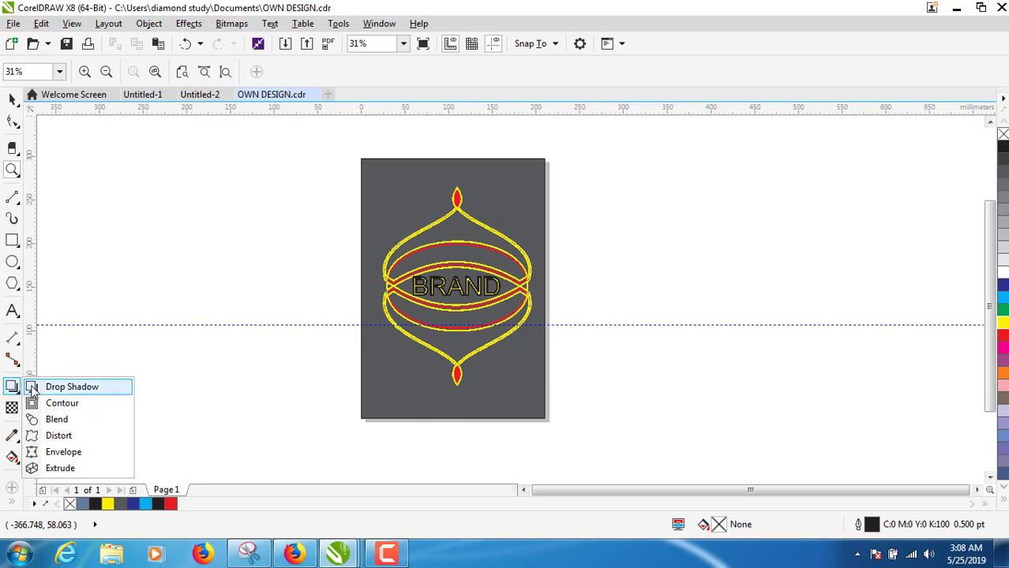
click(32, 389)
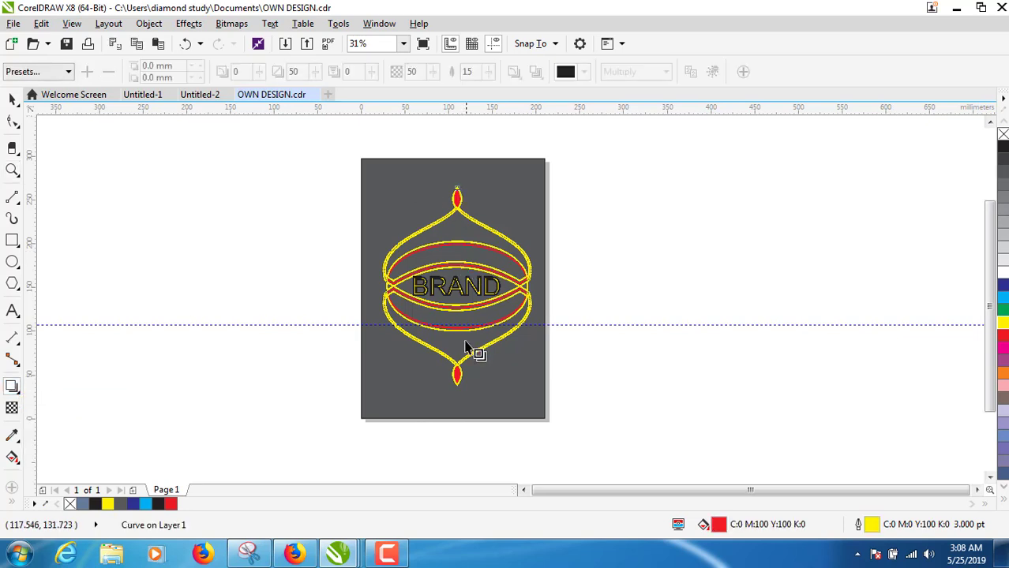
mouse_move(458, 194)
mouse_down()
mouse_move(457, 401)
mouse_move(568, 372)
mouse_up()
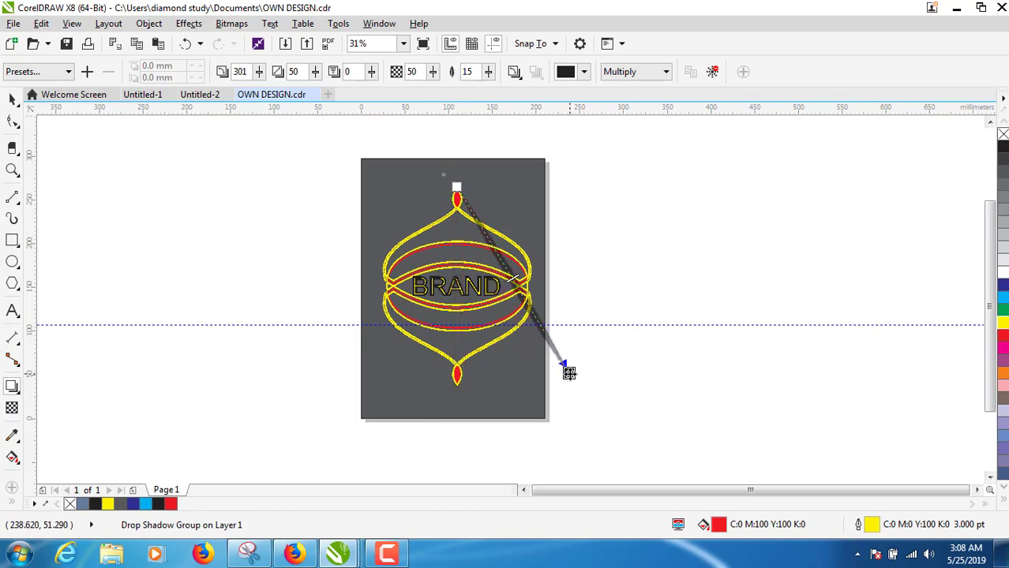
drag(515, 273, 488, 236)
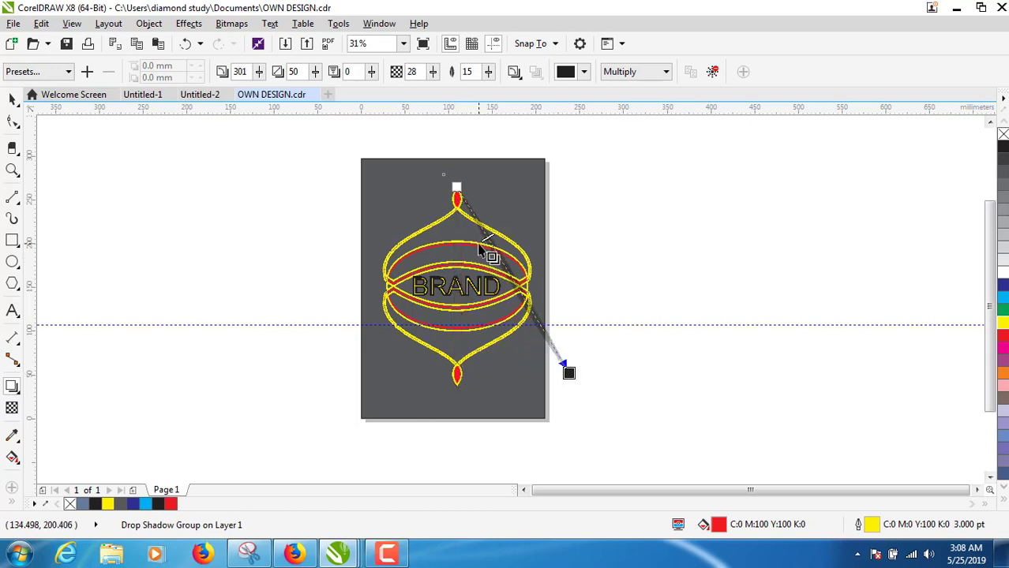
drag(483, 346, 489, 357)
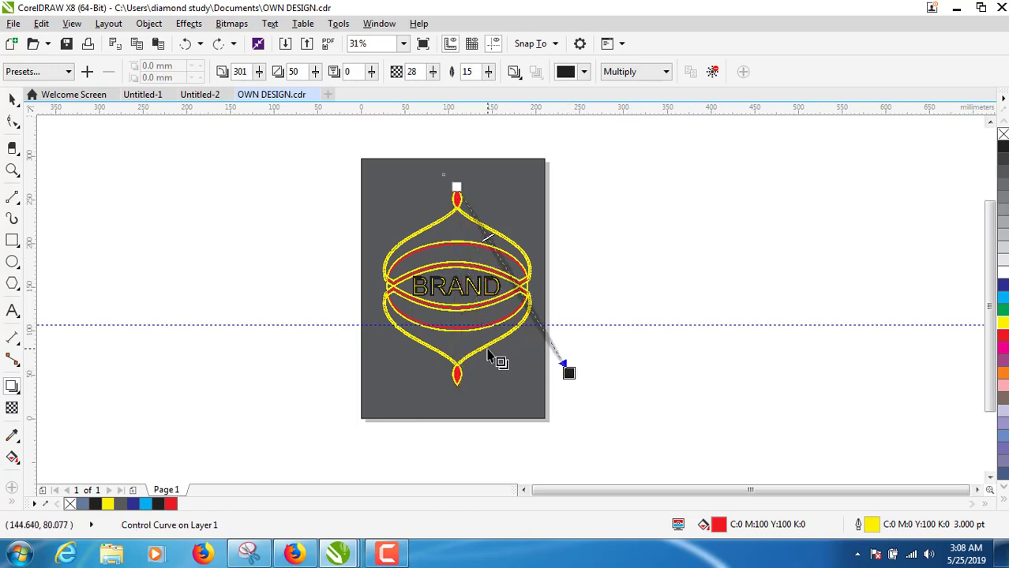
key(ctrl+z)
Step: Group the twelve objects of the BRAND frame design together
click(11, 99)
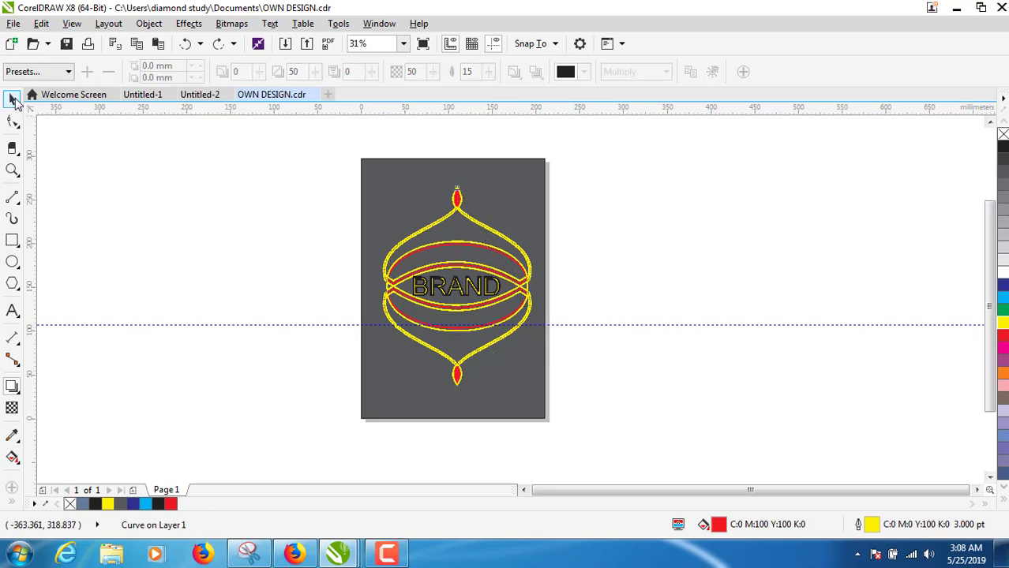
drag(573, 337, 581, 434)
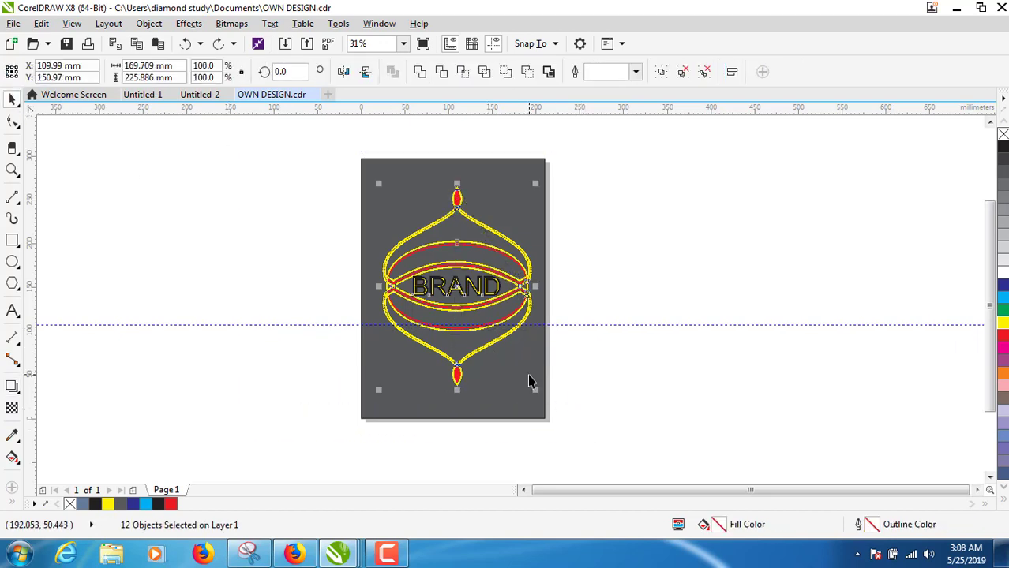
key(ctrl+g)
right_click(386, 251)
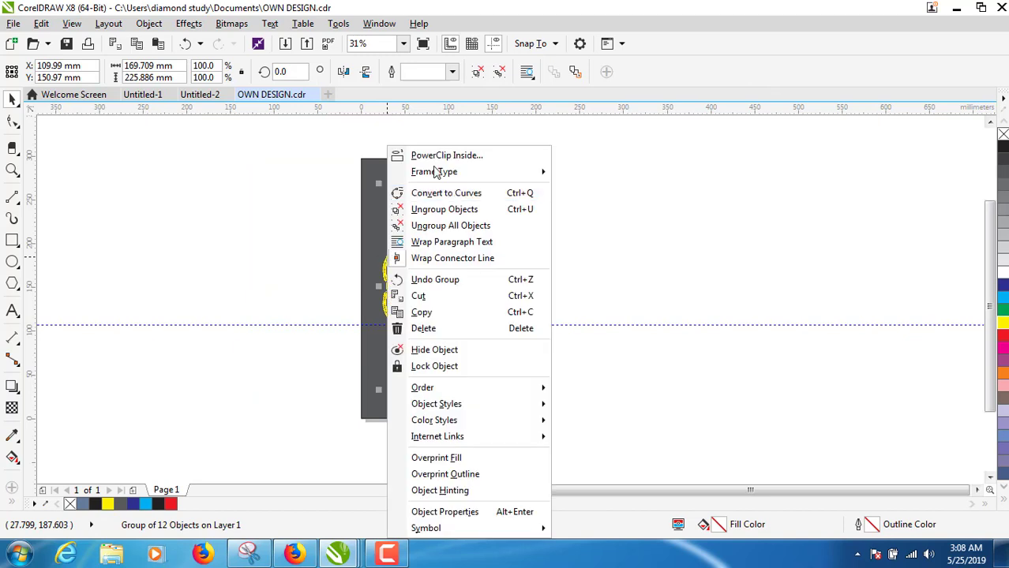
click(221, 224)
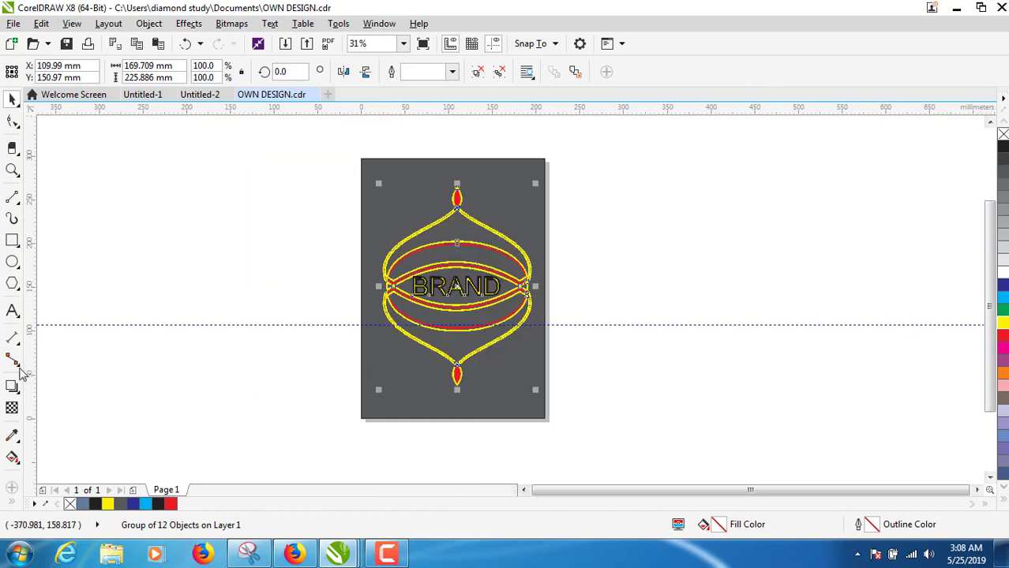
Step: Cast a drop shadow from the grouped design toward the lower right, dismissing the warnings
click(13, 385)
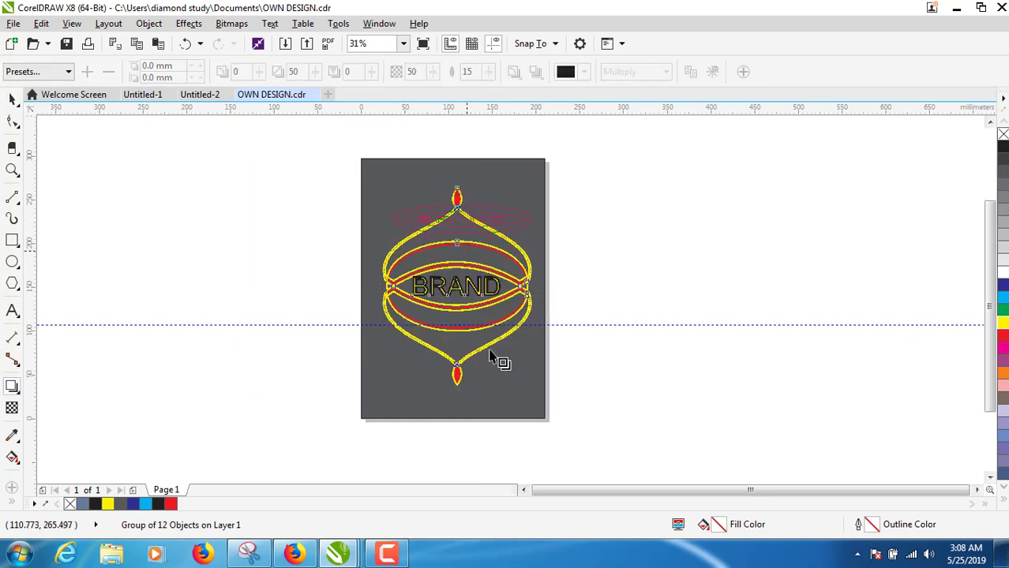
mouse_move(491, 357)
mouse_down()
mouse_move(533, 409)
mouse_move(507, 407)
mouse_move(556, 391)
mouse_up()
click(639, 312)
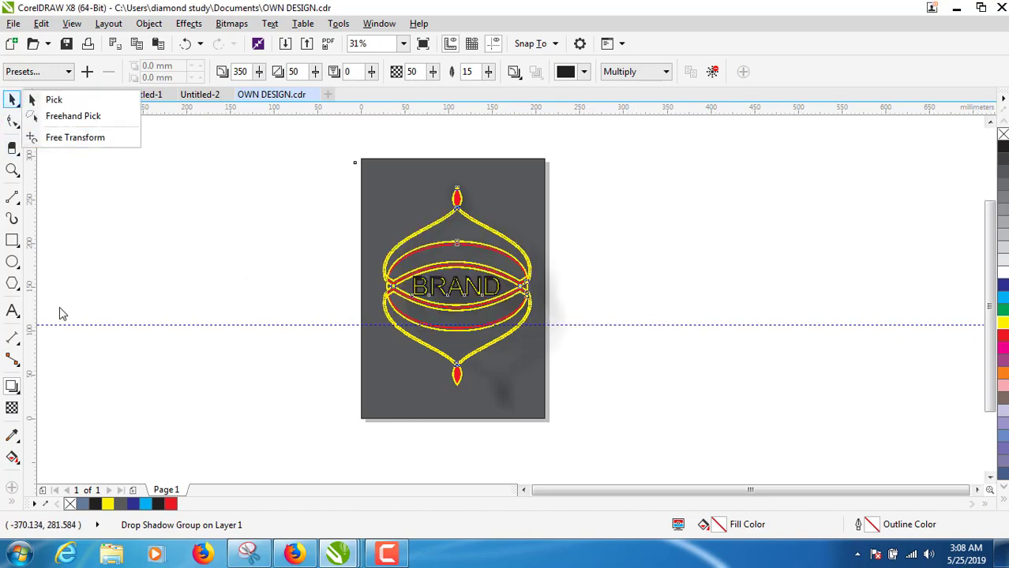
click(16, 436)
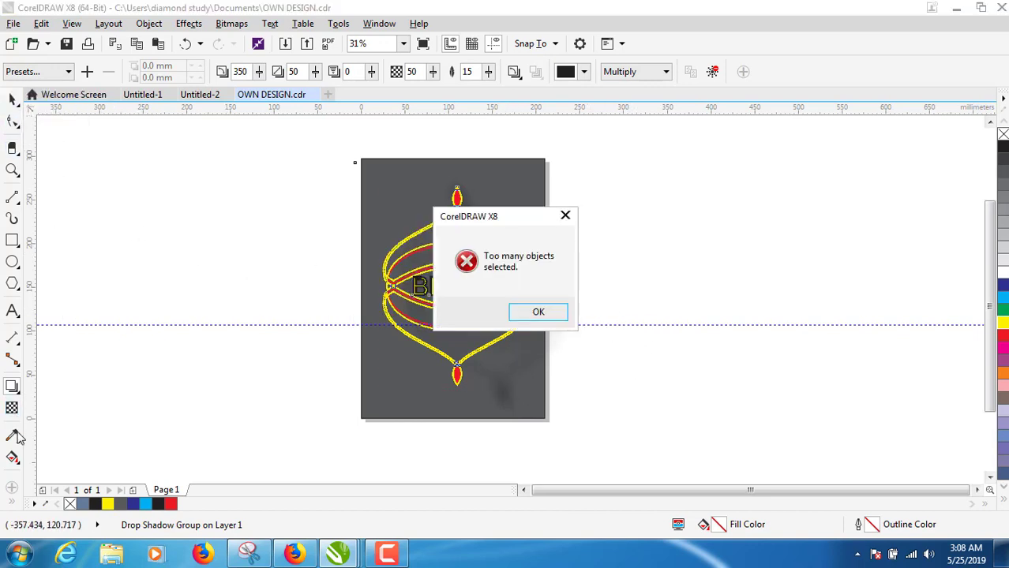
click(525, 314)
Step: Change the drop shadow's colour to light pink
click(448, 188)
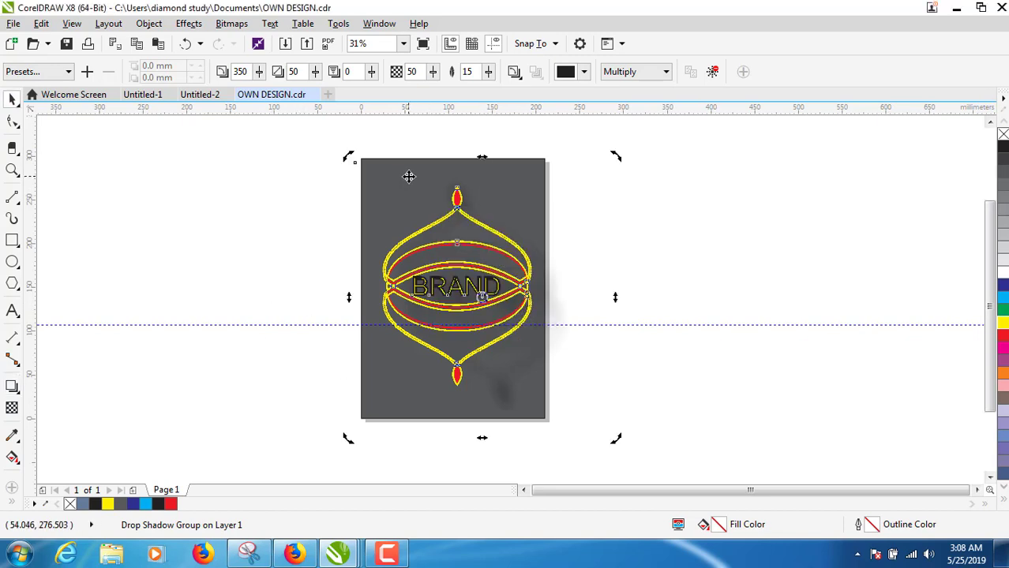
click(409, 176)
click(583, 72)
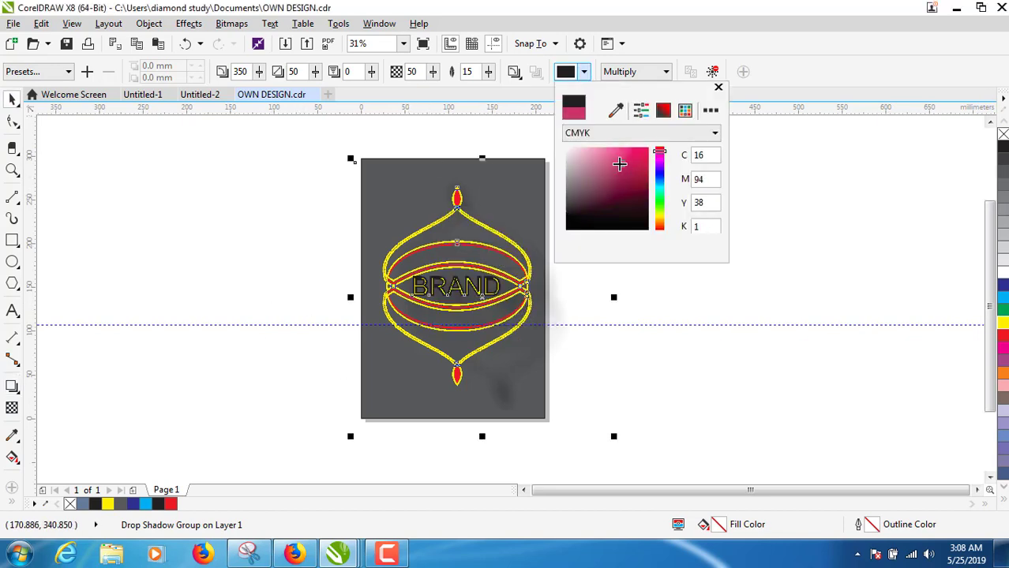
drag(619, 162, 577, 154)
click(792, 167)
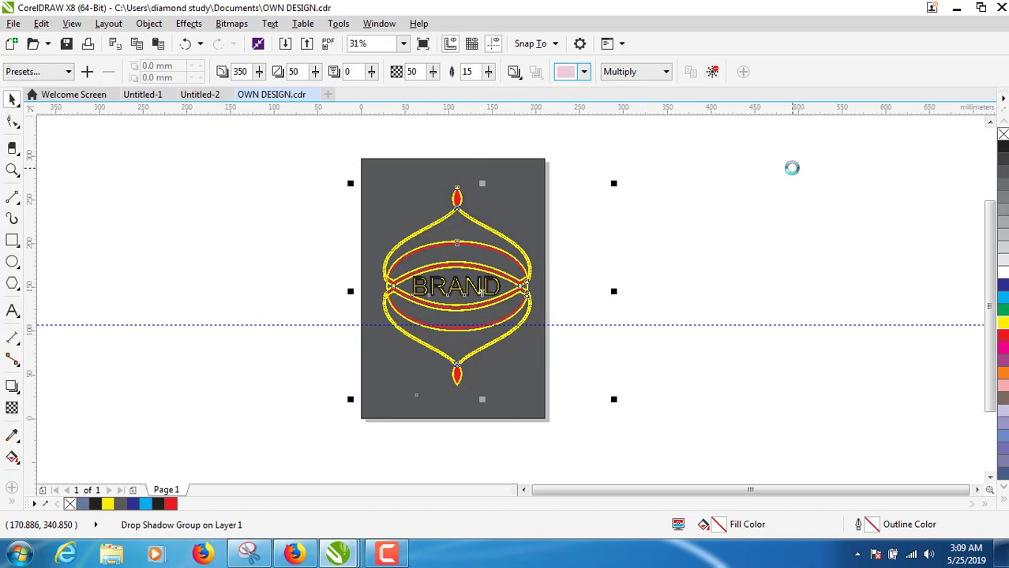
click(734, 198)
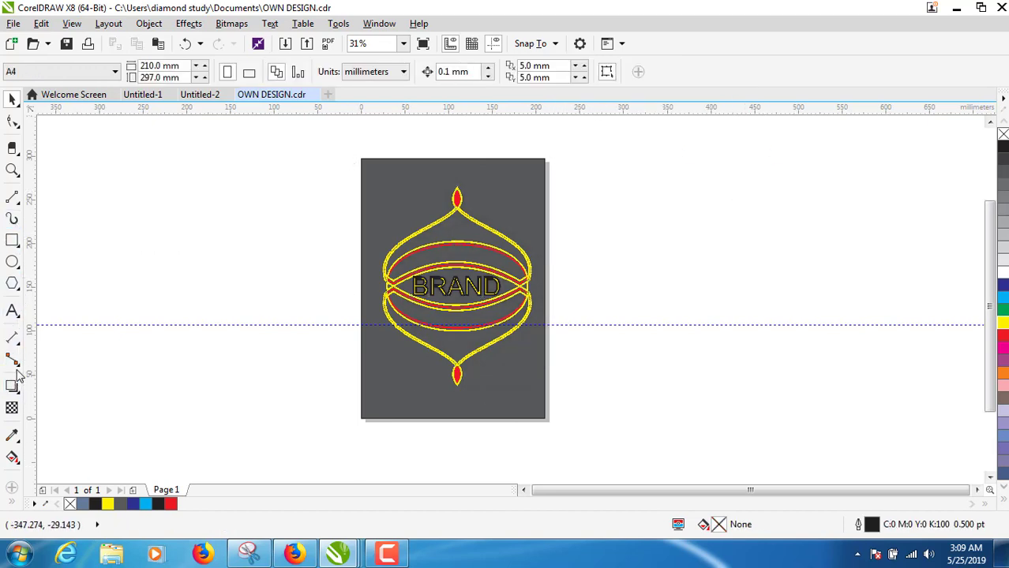
Step: Apply a vertical linear gradient fill to the grey background rectangle
mouse_move(11, 436)
click(11, 457)
click(383, 410)
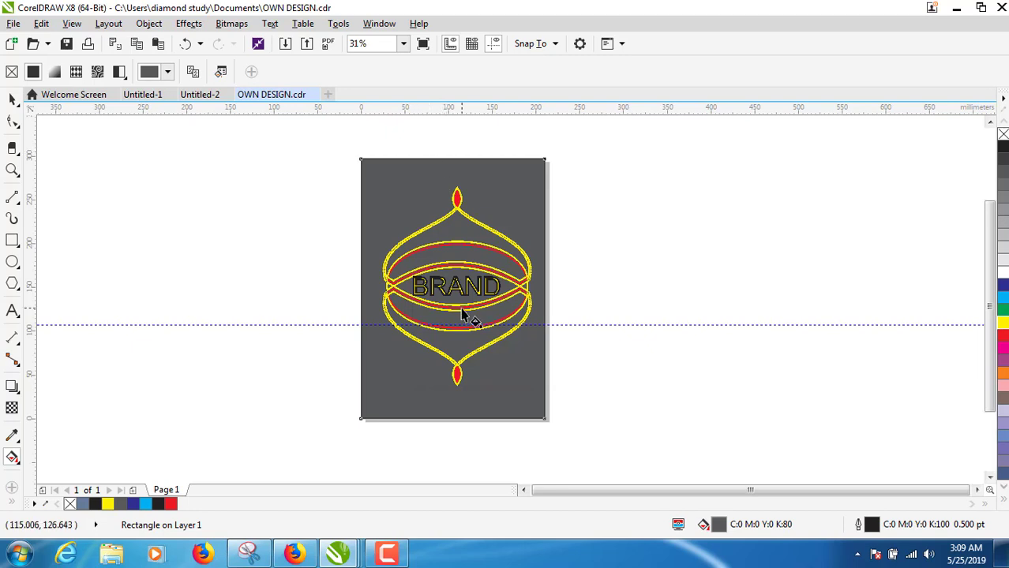
drag(460, 419, 462, 150)
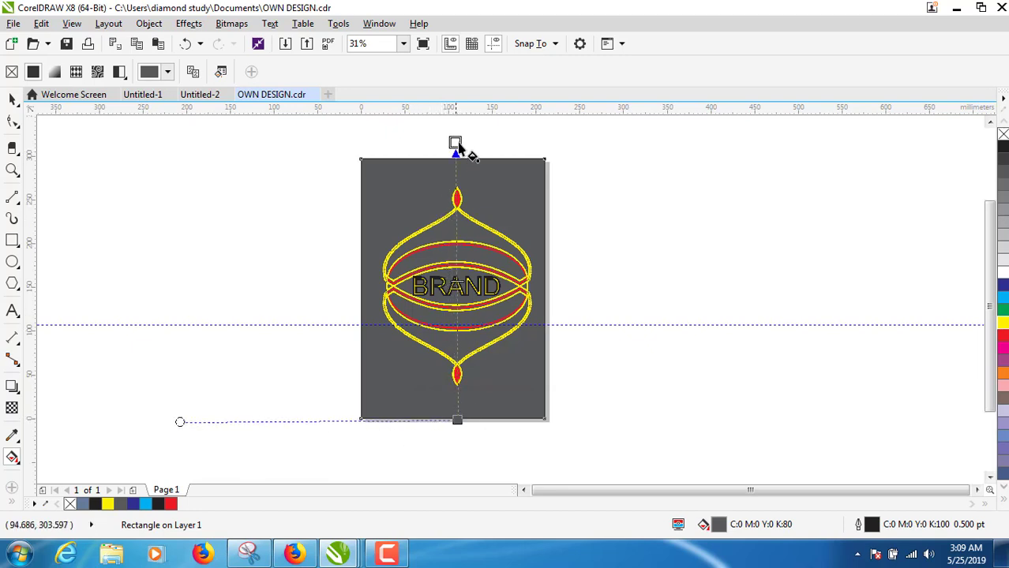
mouse_move(458, 424)
mouse_down()
mouse_move(403, 489)
mouse_move(450, 101)
mouse_up()
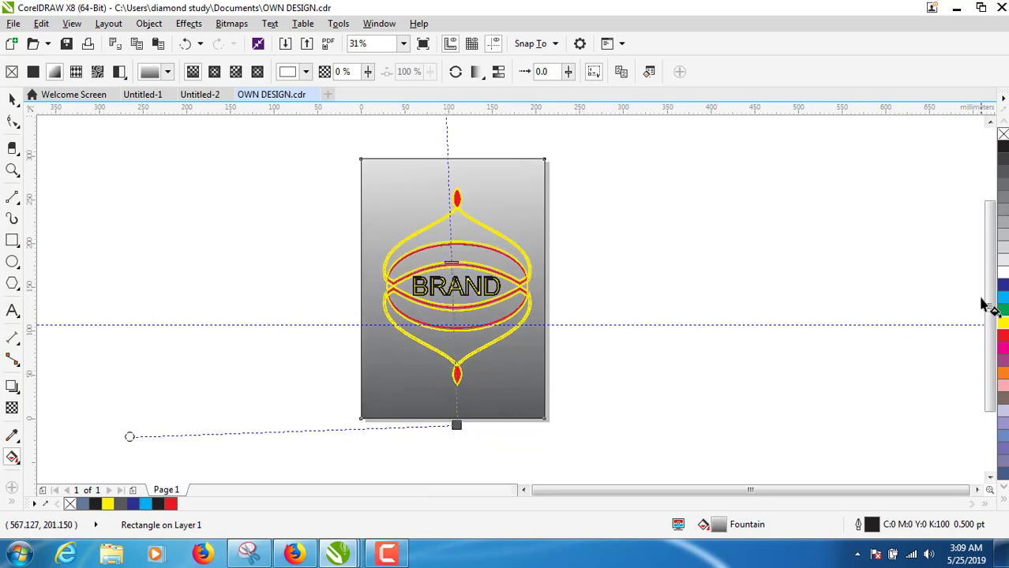
drag(462, 437, 462, 431)
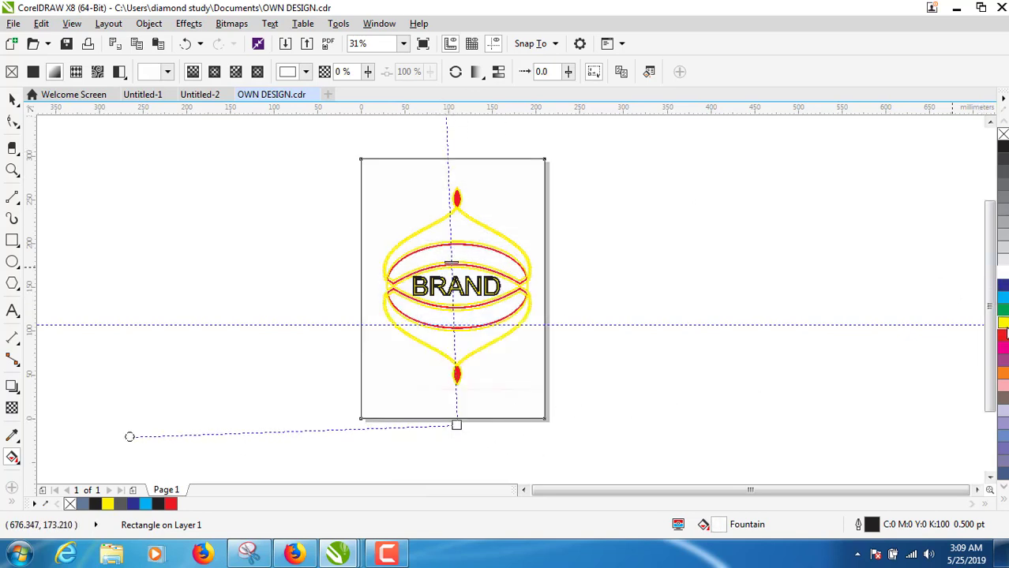
drag(1002, 208, 464, 294)
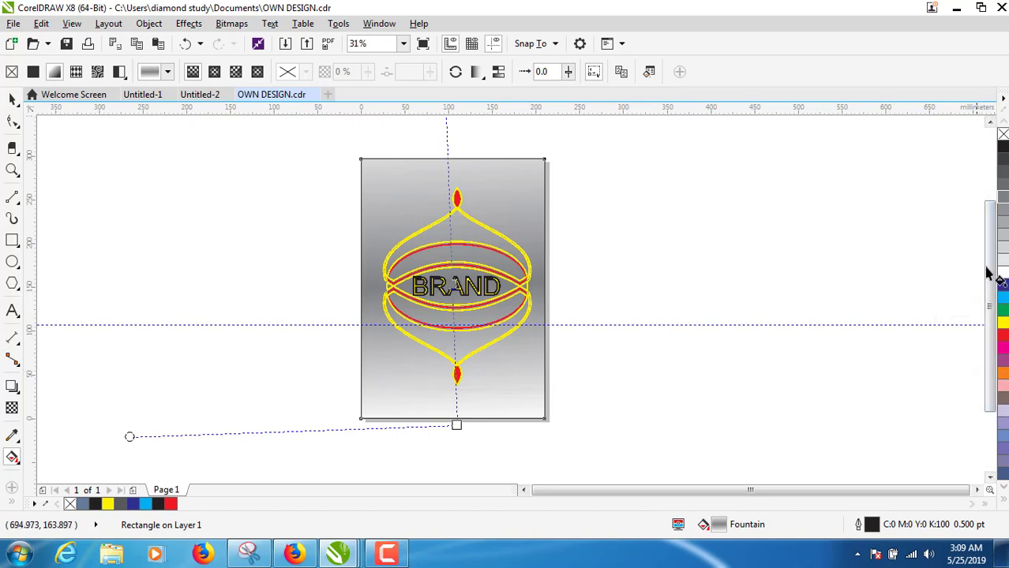
Step: Set the gradient to blue at the top and a lighter, 31-transparency red at the bottom
mouse_move(1001, 286)
mouse_down()
mouse_move(702, 220)
mouse_move(447, 128)
mouse_up()
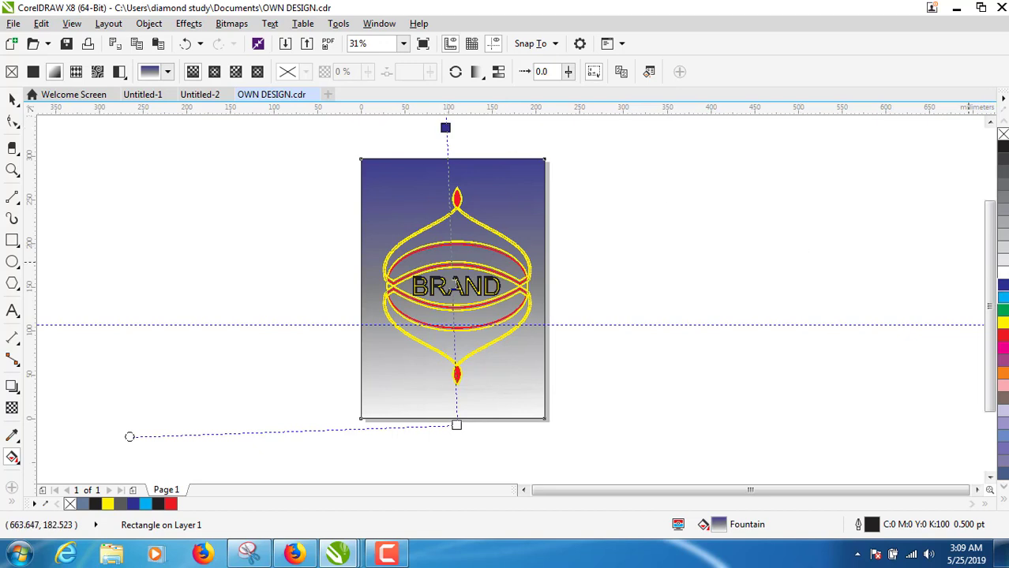
mouse_move(619, 409)
mouse_down()
mouse_move(456, 424)
mouse_move(458, 459)
mouse_up()
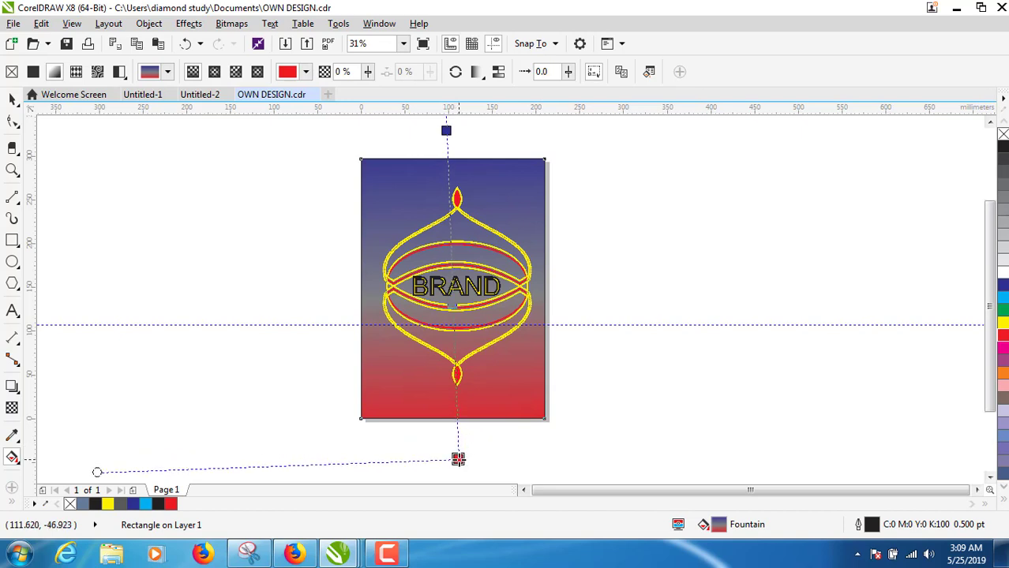
drag(525, 457, 533, 458)
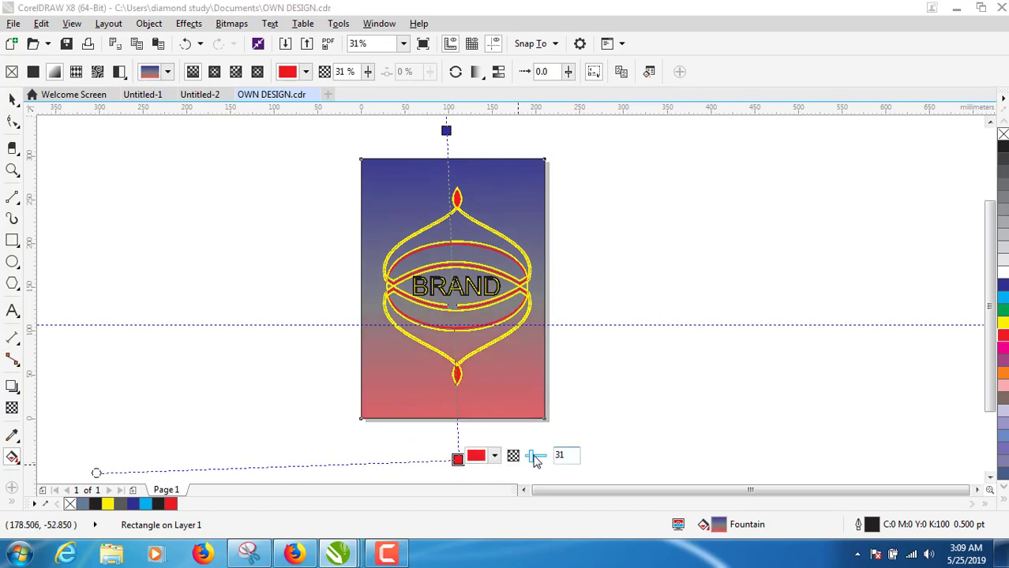
click(14, 101)
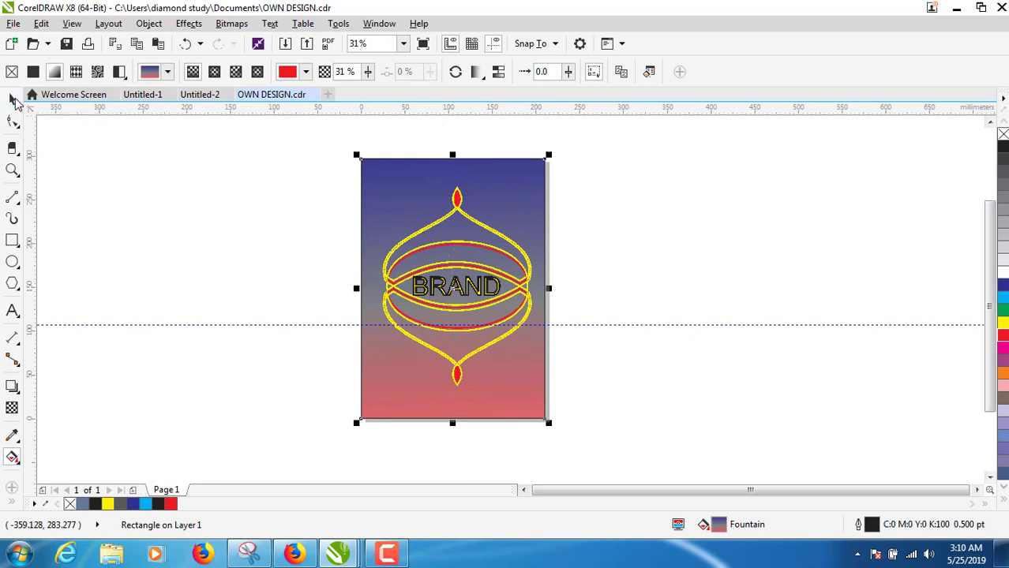
click(231, 186)
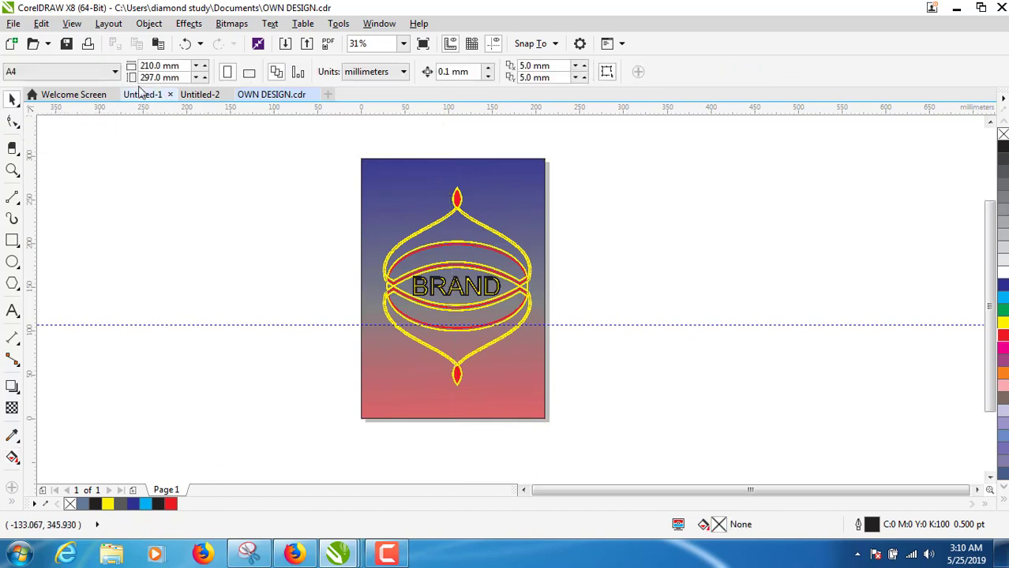
Step: Export the drawing to the Desktop as OWN DESIGN.pdf, accepting the default PDF settings
click(13, 23)
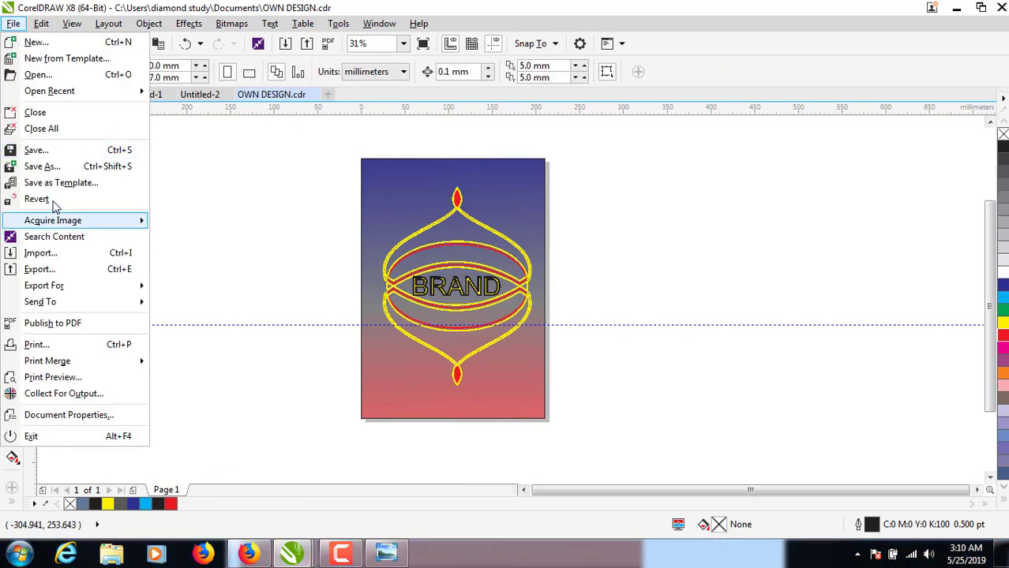
key(Escape)
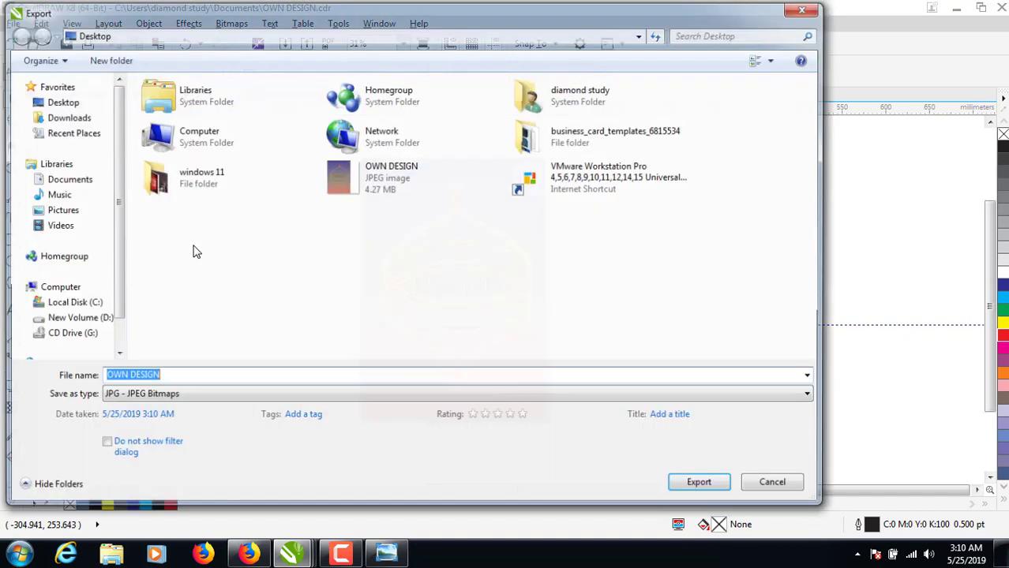
click(210, 397)
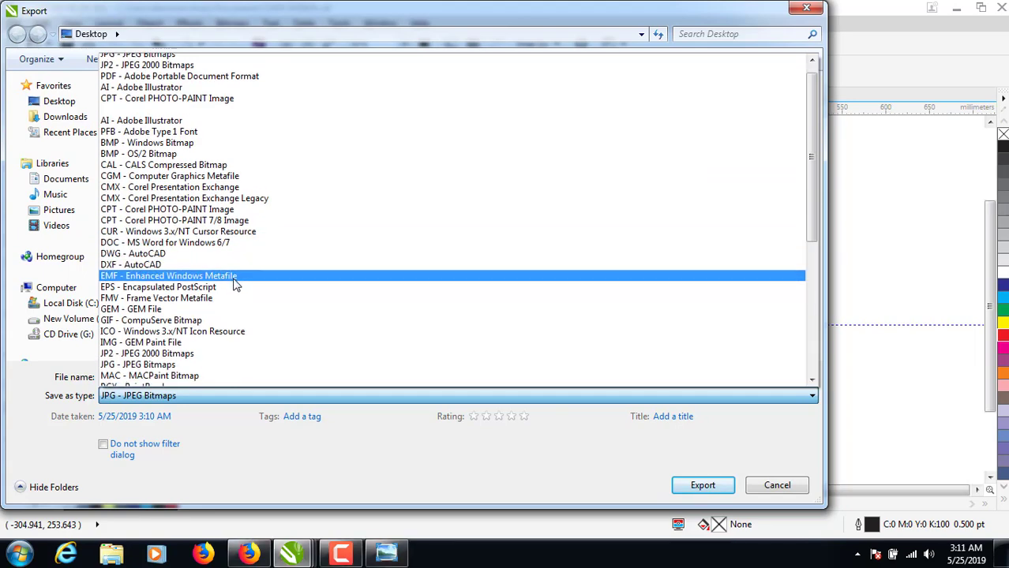
key(p)
key(p)
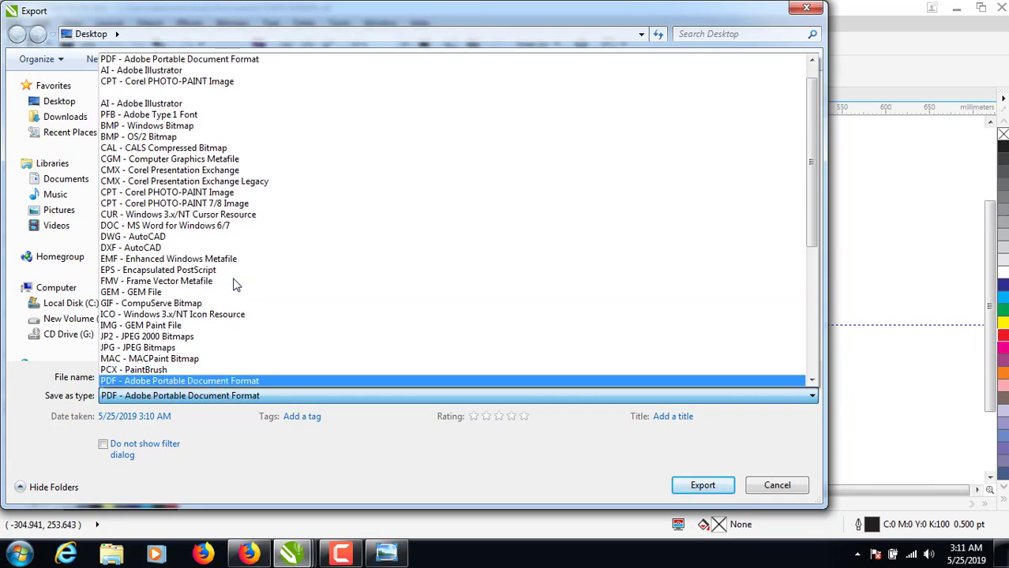
key(Return)
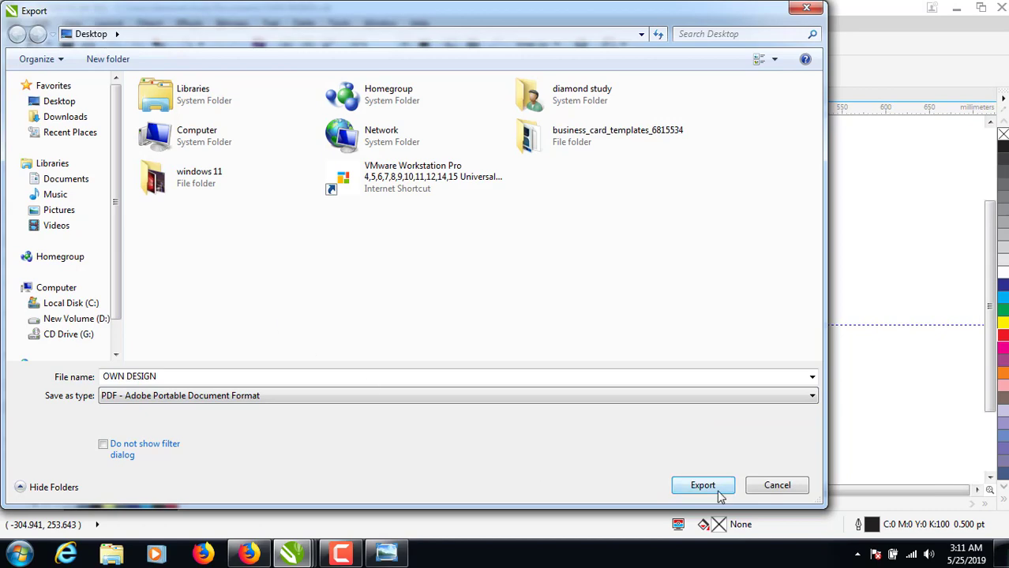
click(703, 486)
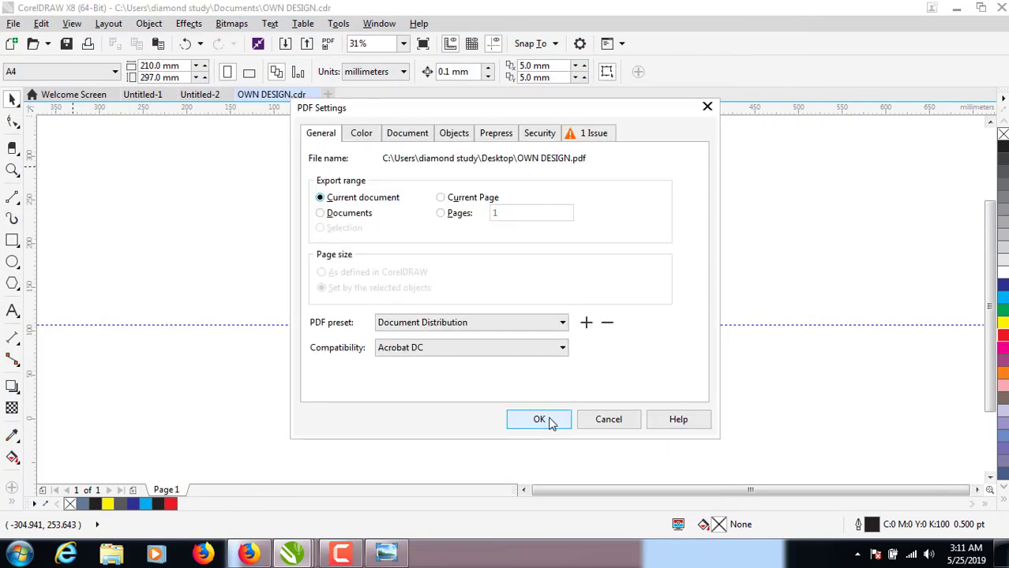
click(545, 420)
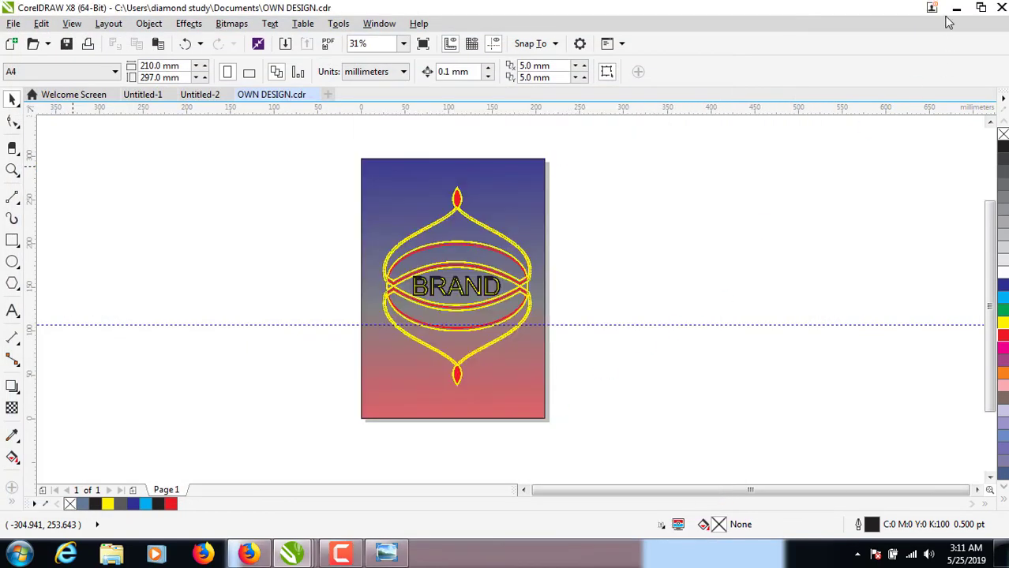
Step: Open OWN DESIGN.pdf from the desktop in Firefox and scroll through the gradient BRAND emblem
click(953, 11)
double_click(261, 31)
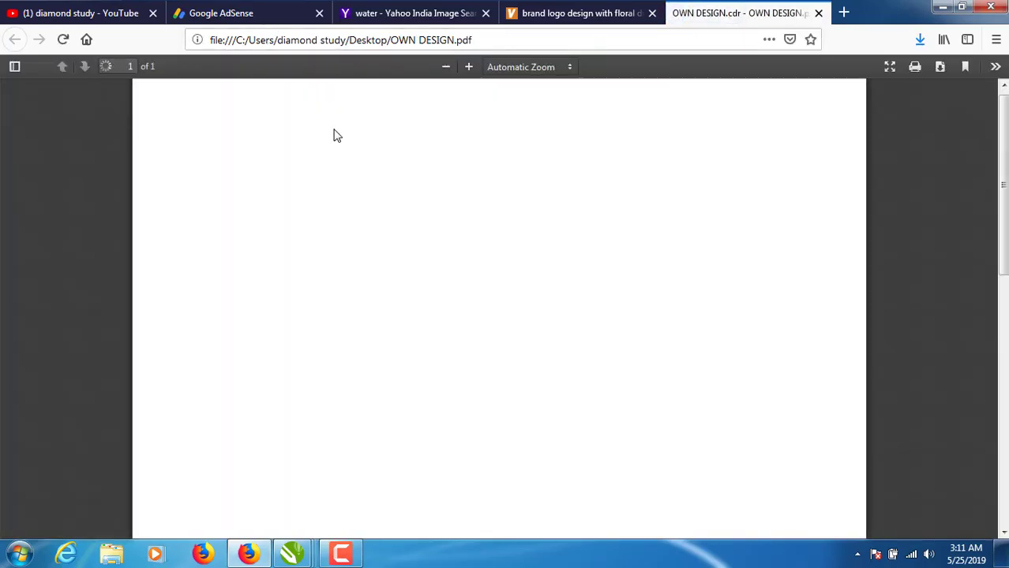
scroll(333, 134, down, 1)
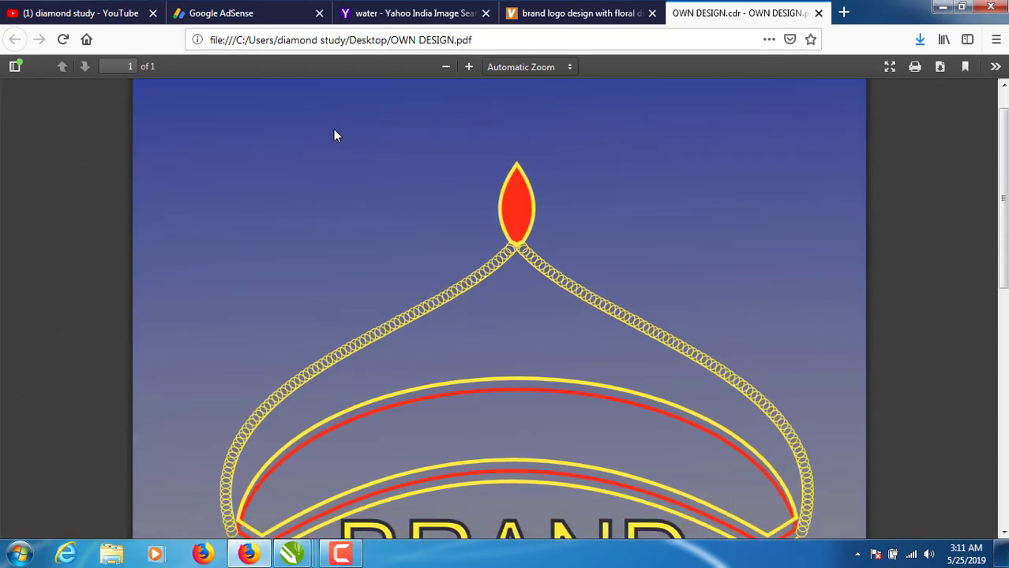
scroll(333, 135, down, 5)
scroll(333, 130, up, 1)
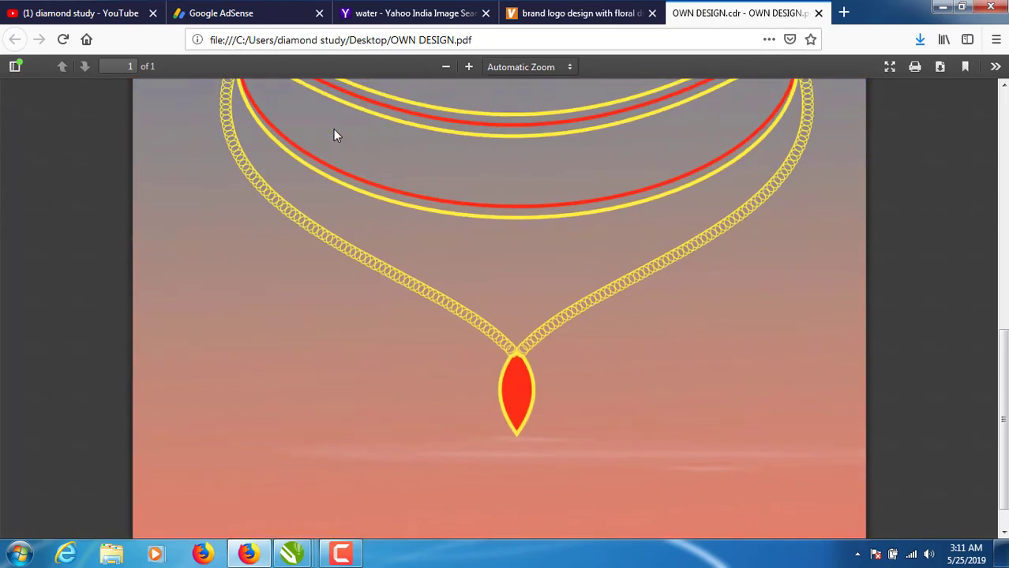
scroll(333, 131, up, 3)
scroll(333, 130, up, 2)
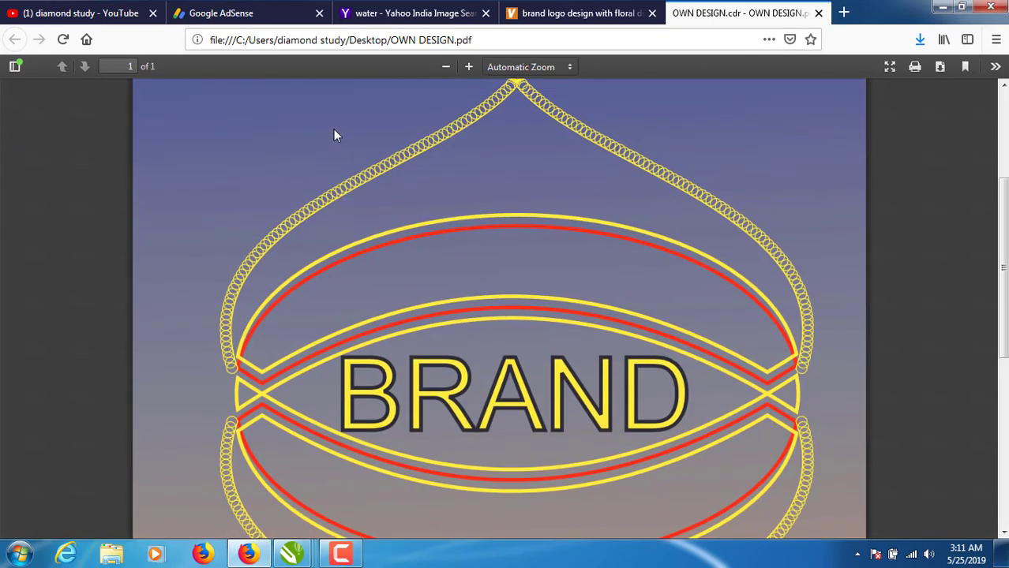
scroll(333, 134, down, 1)
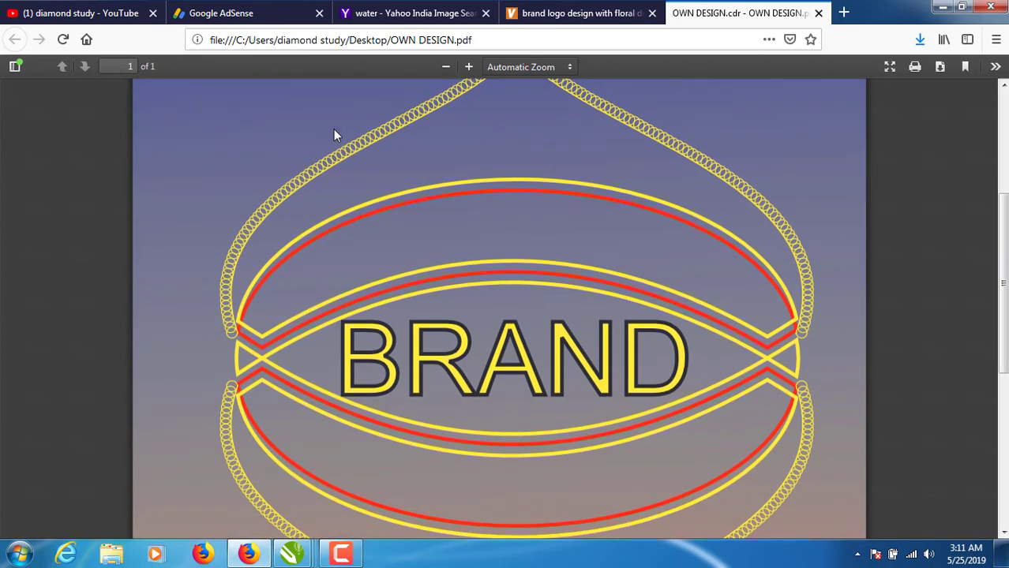